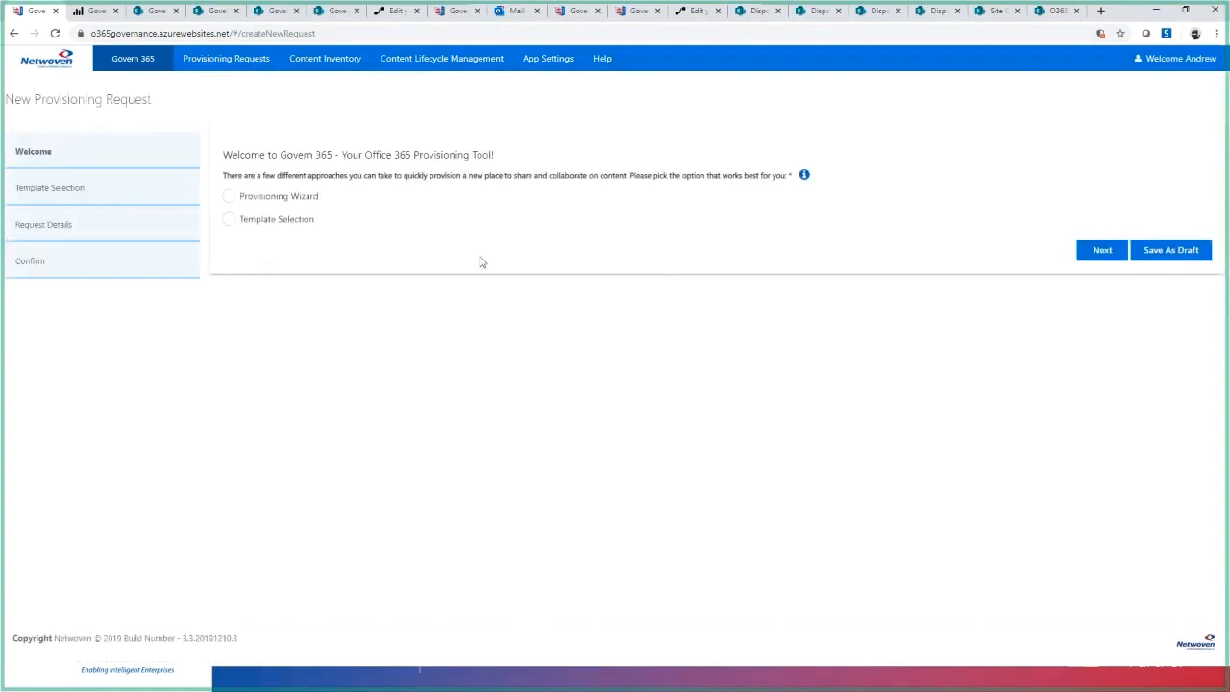
- Choose the Template Selection approach and preview the Microsoft Team and Office 365 Group site templates
left_click(229, 220)
left_click(1117, 254)
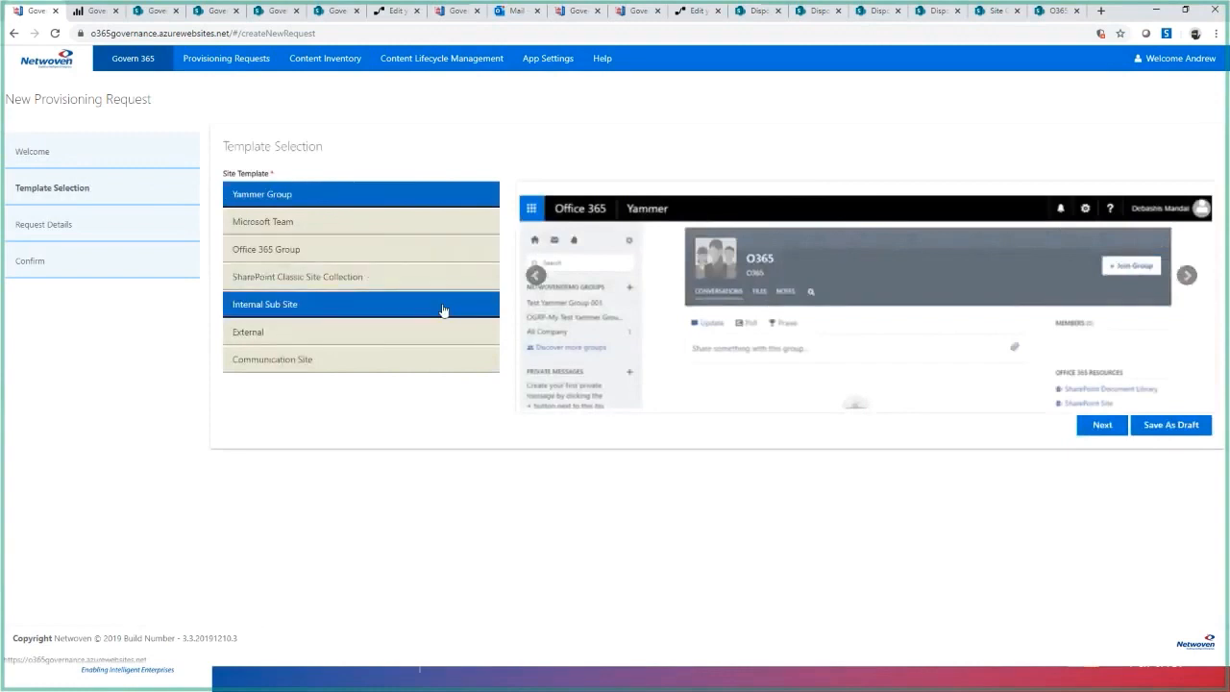
left_click(376, 231)
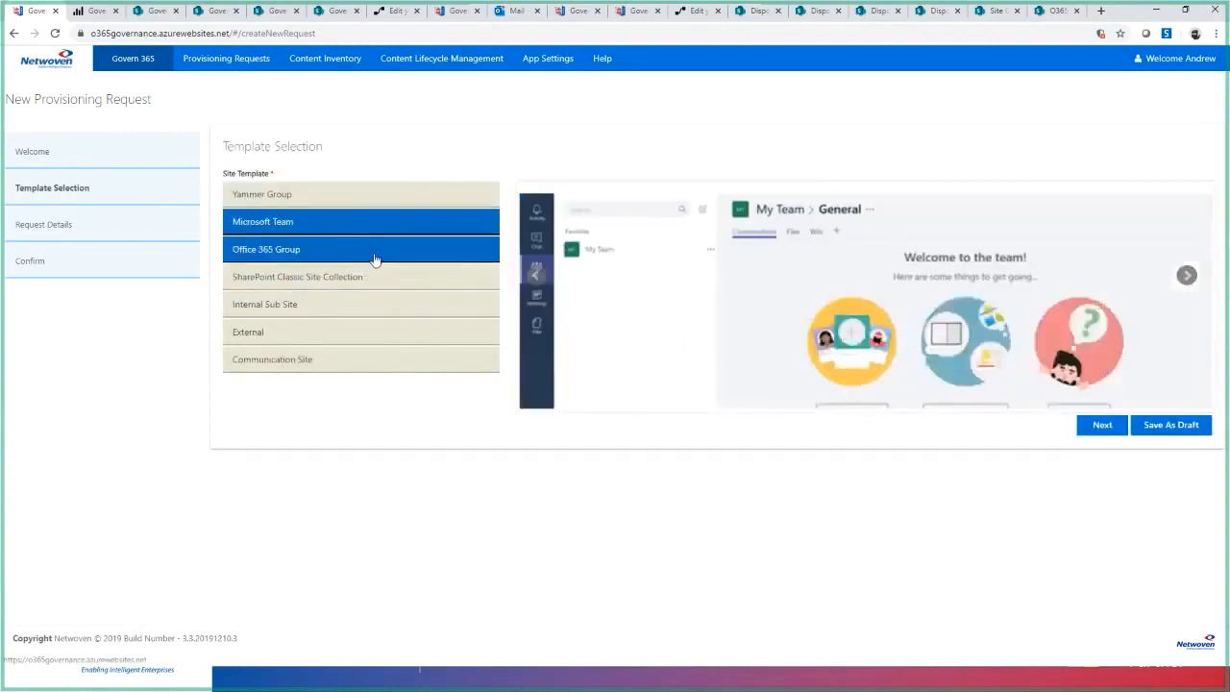
left_click(374, 256)
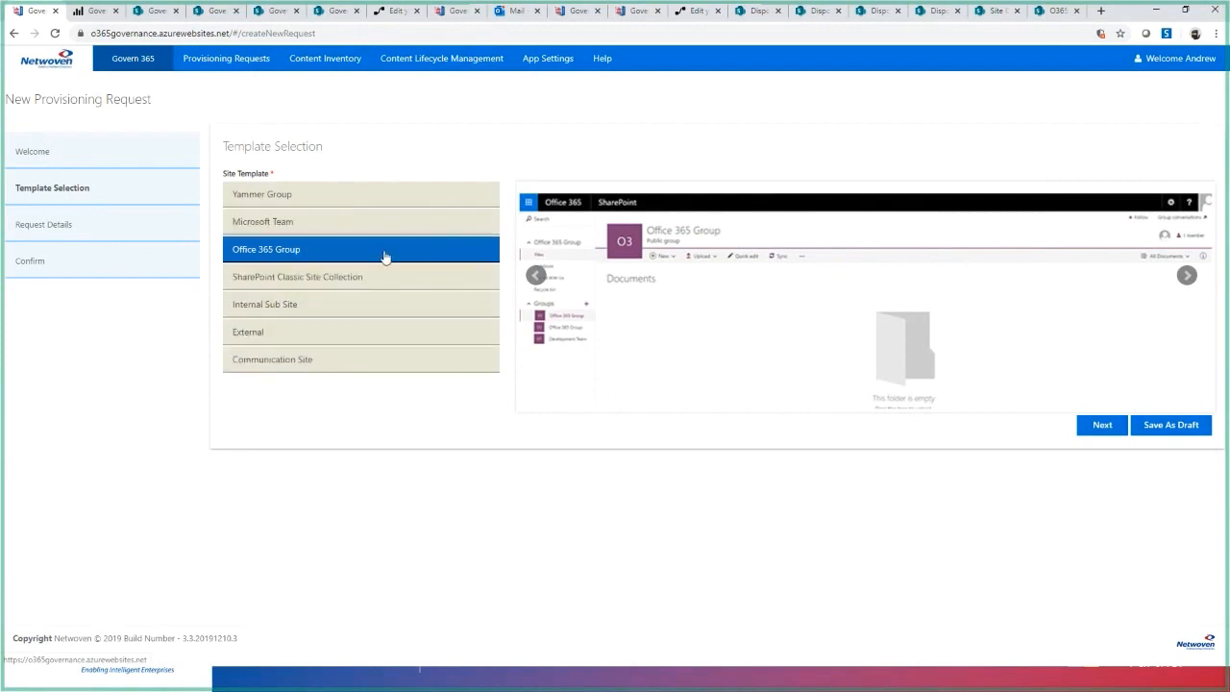
left_click(337, 225)
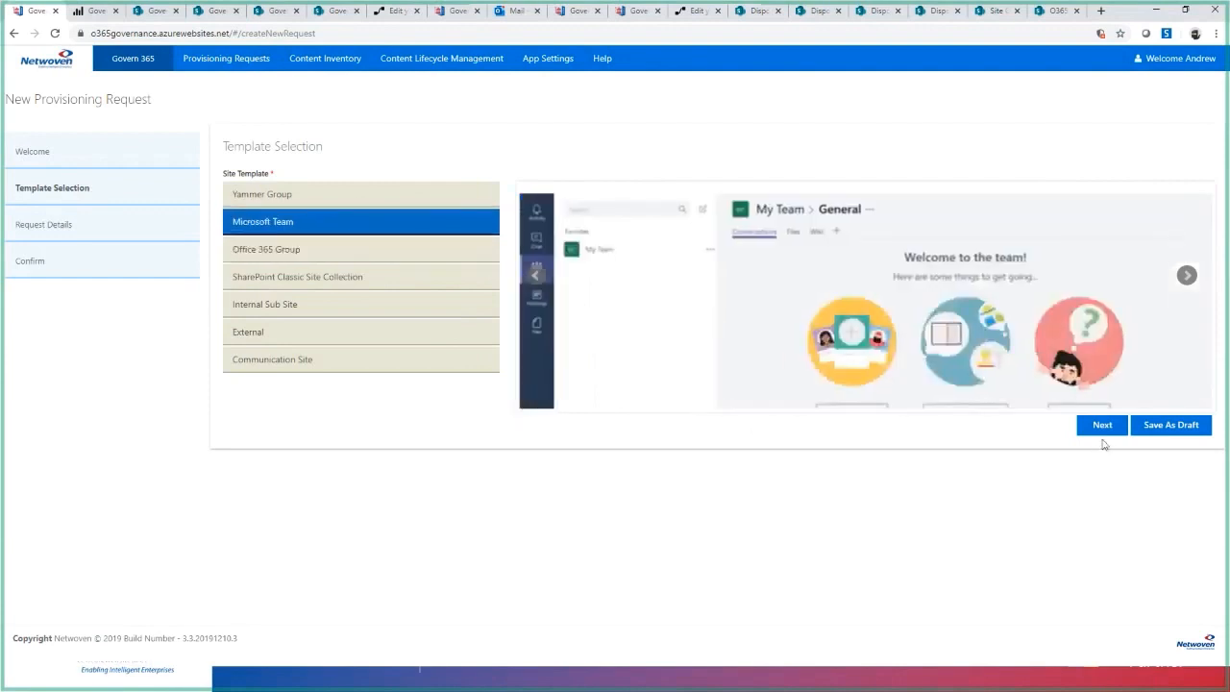
- Switch the request to the Provisioning Wizard with sharing published authoritative information as its purpose, and proceed to the request details
left_click(46, 157)
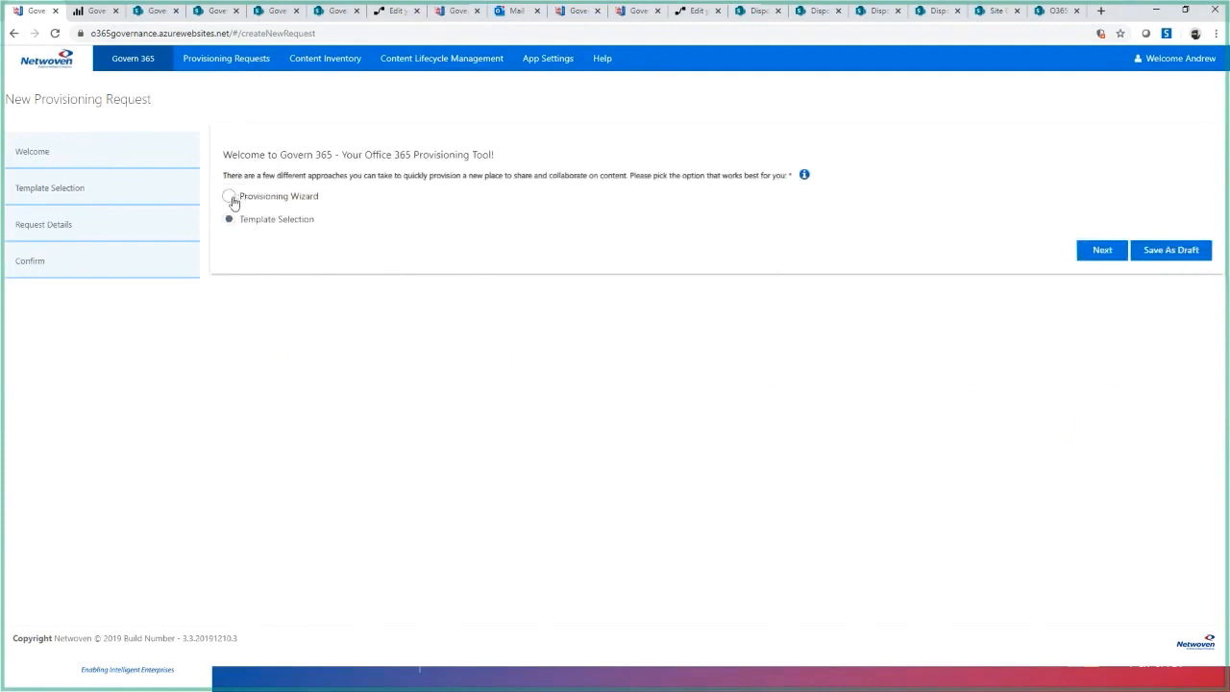
left_click(230, 198)
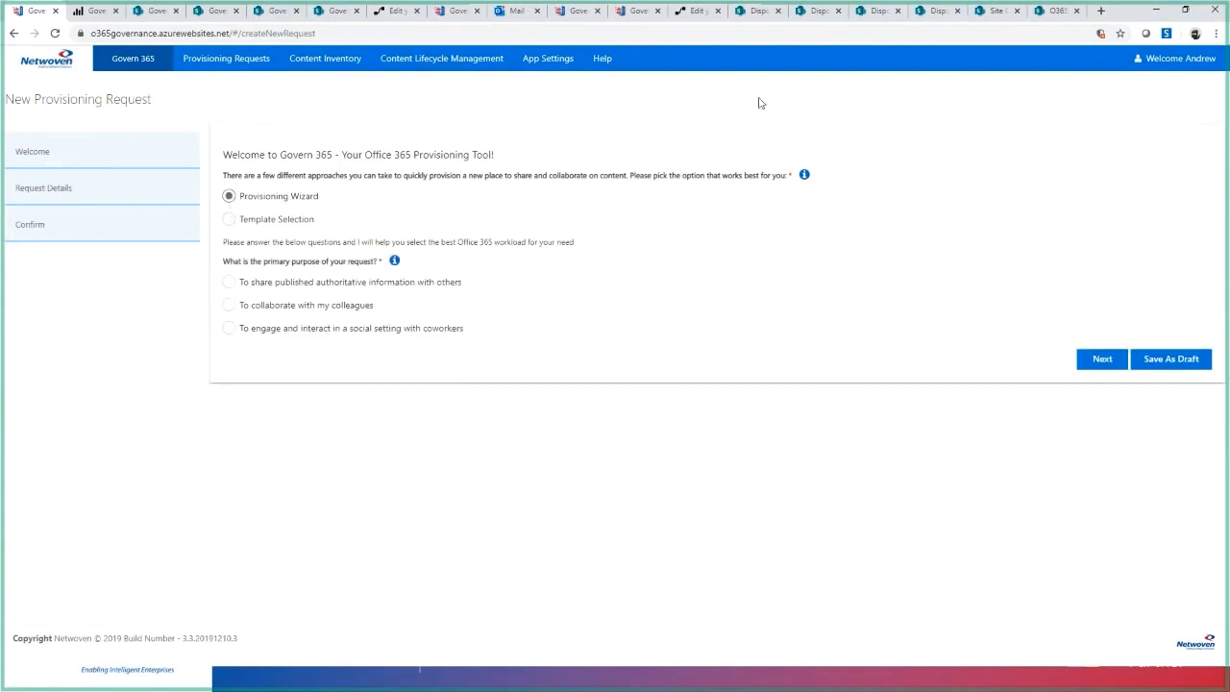
mouse_move(805, 178)
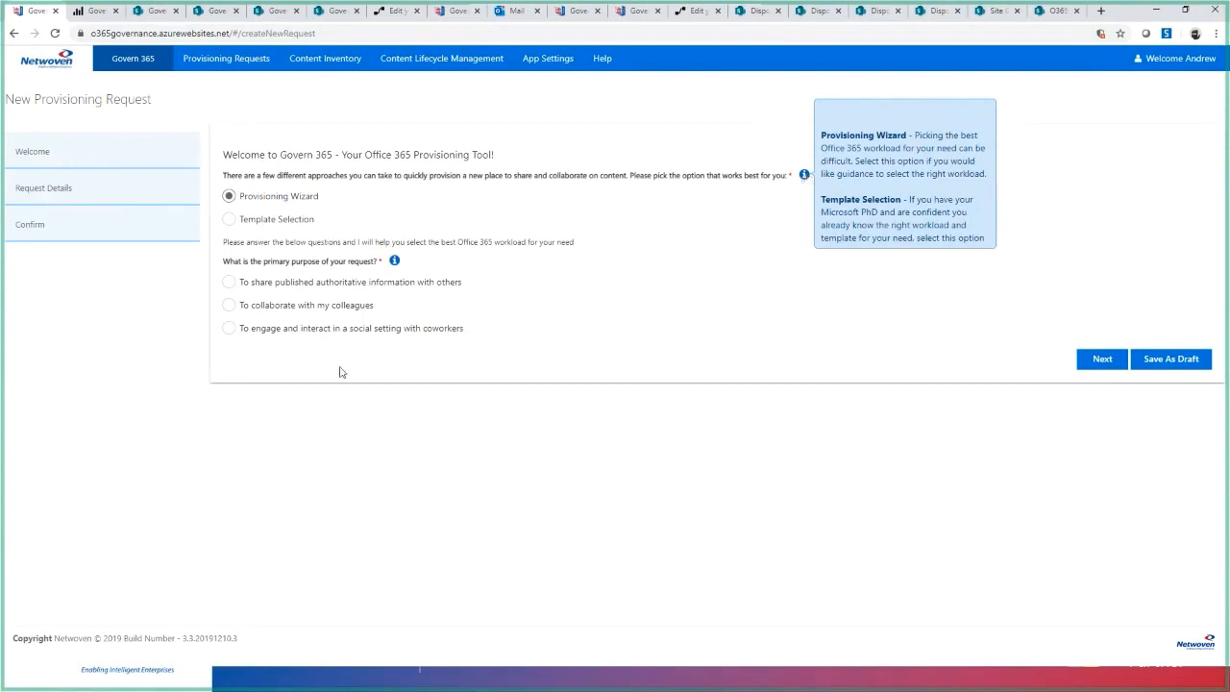
left_click(229, 283)
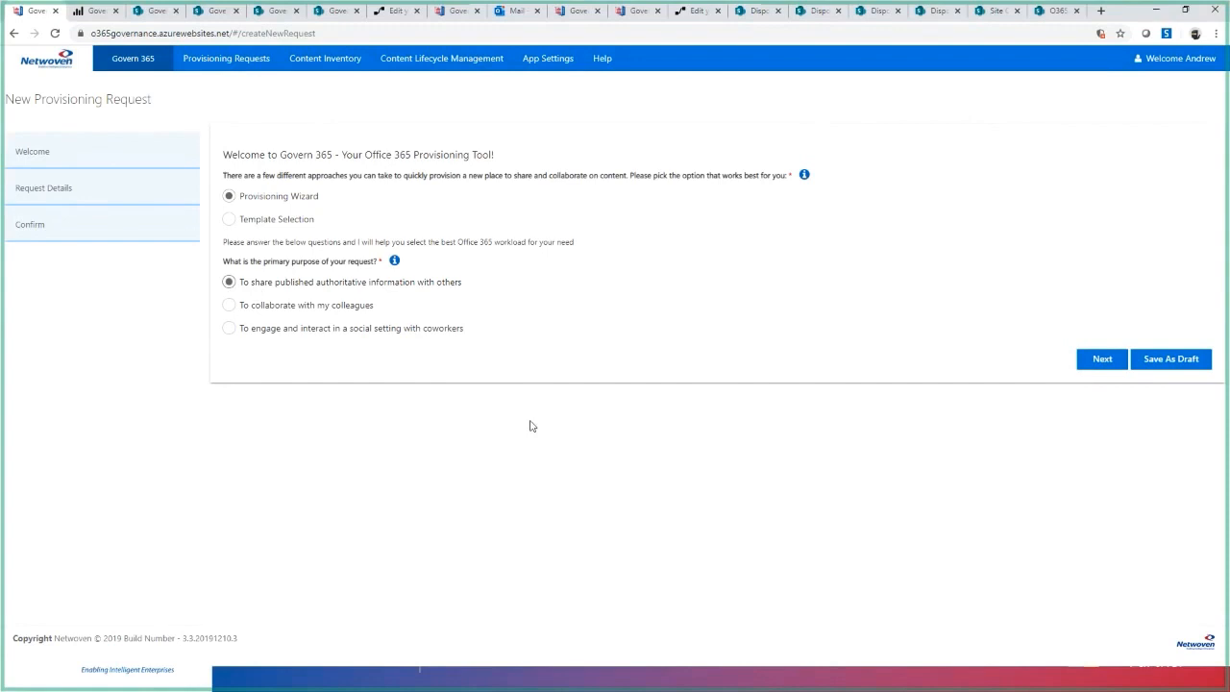
left_click(1103, 363)
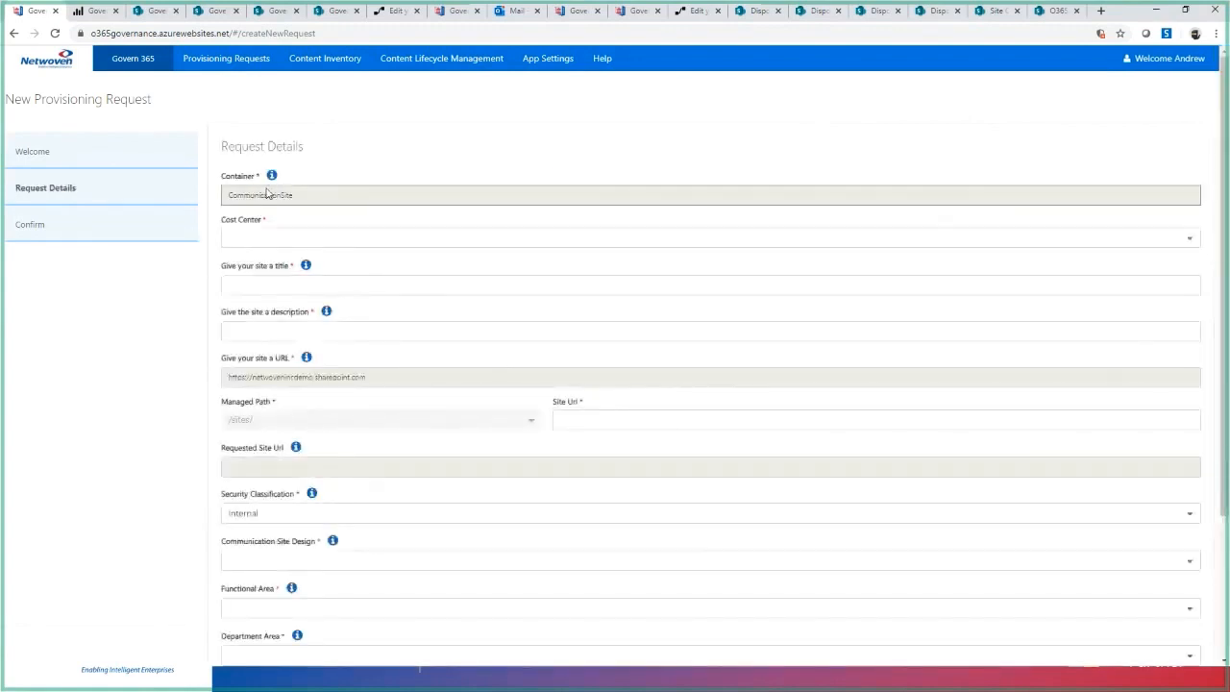
- Change the request's purpose to collaborating with colleagues by Email and open the resulting request details
left_click(76, 166)
left_click(231, 306)
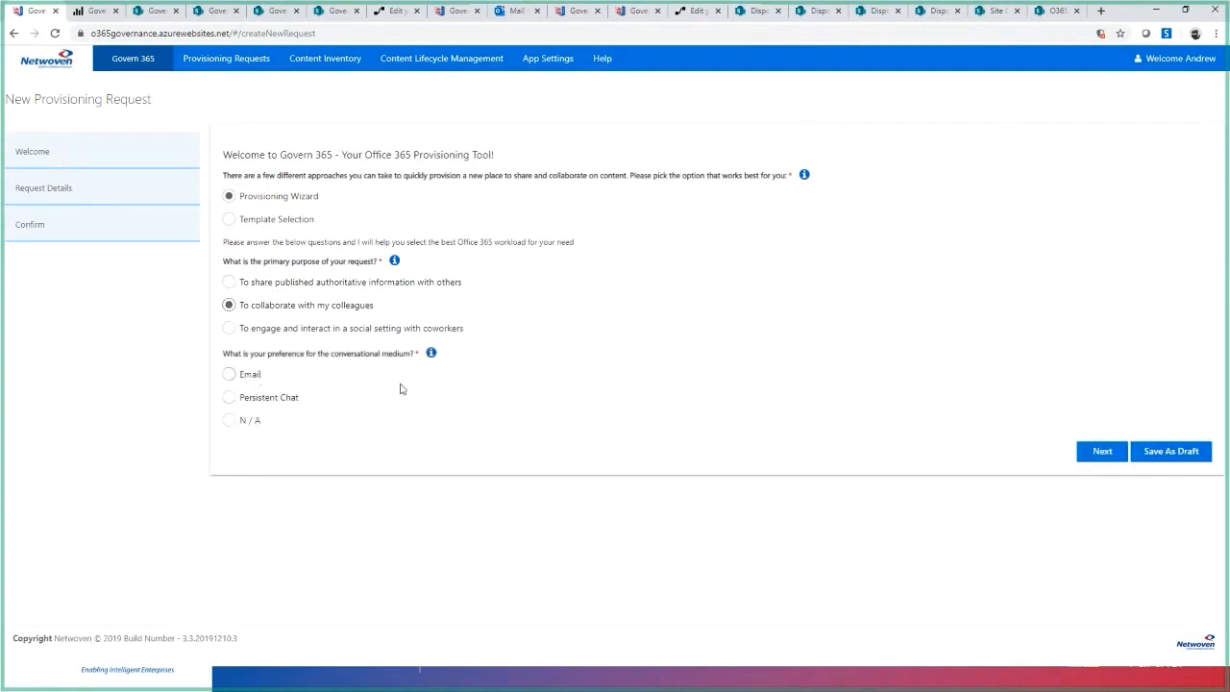
left_click(230, 375)
left_click(1102, 451)
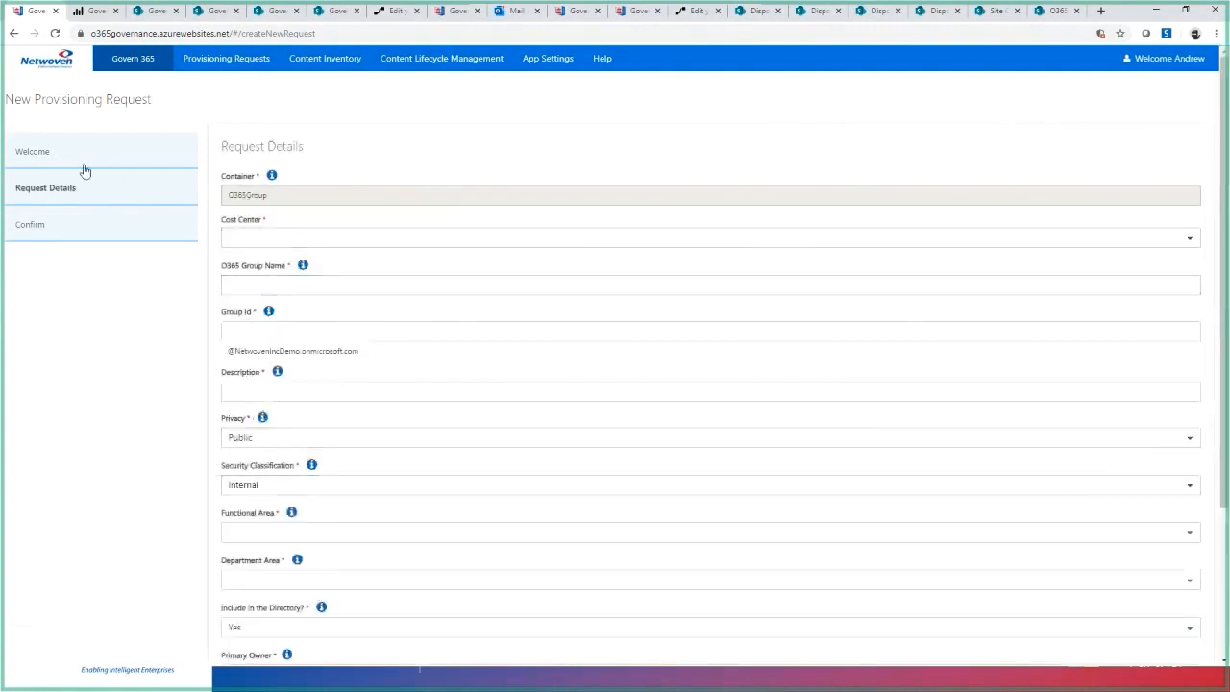
- Change the preferred conversational medium to Persistent Chat and open the resulting request details
left_click(32, 152)
left_click(229, 397)
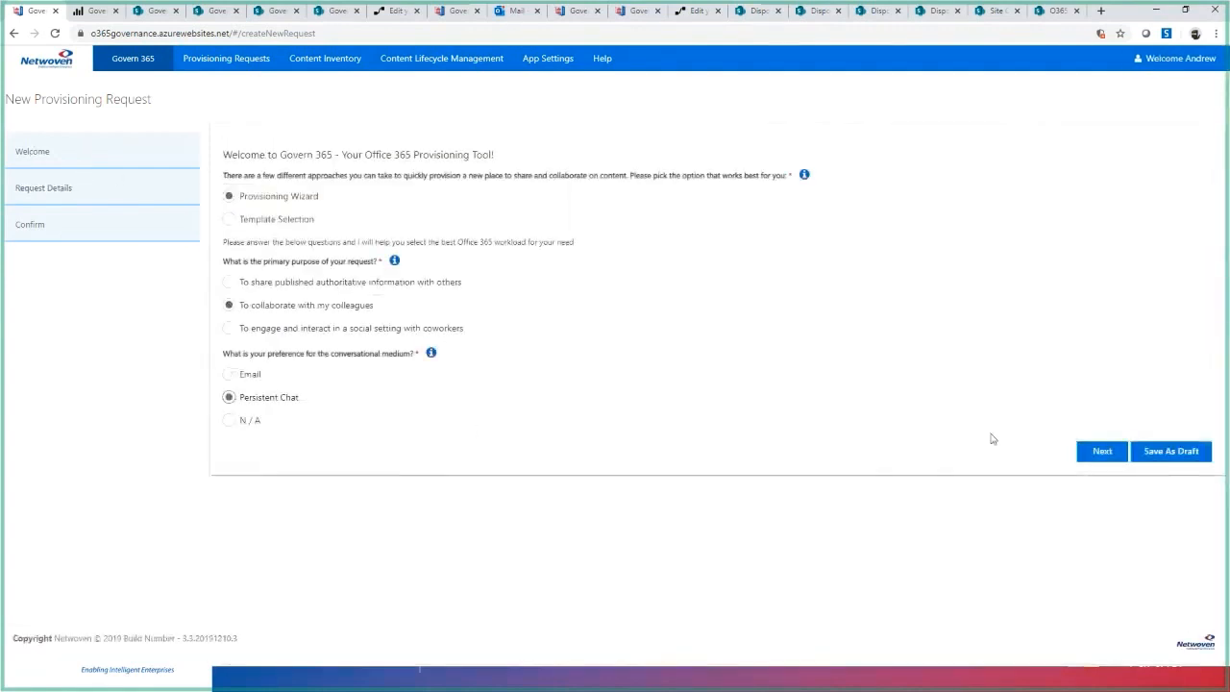
left_click(1107, 453)
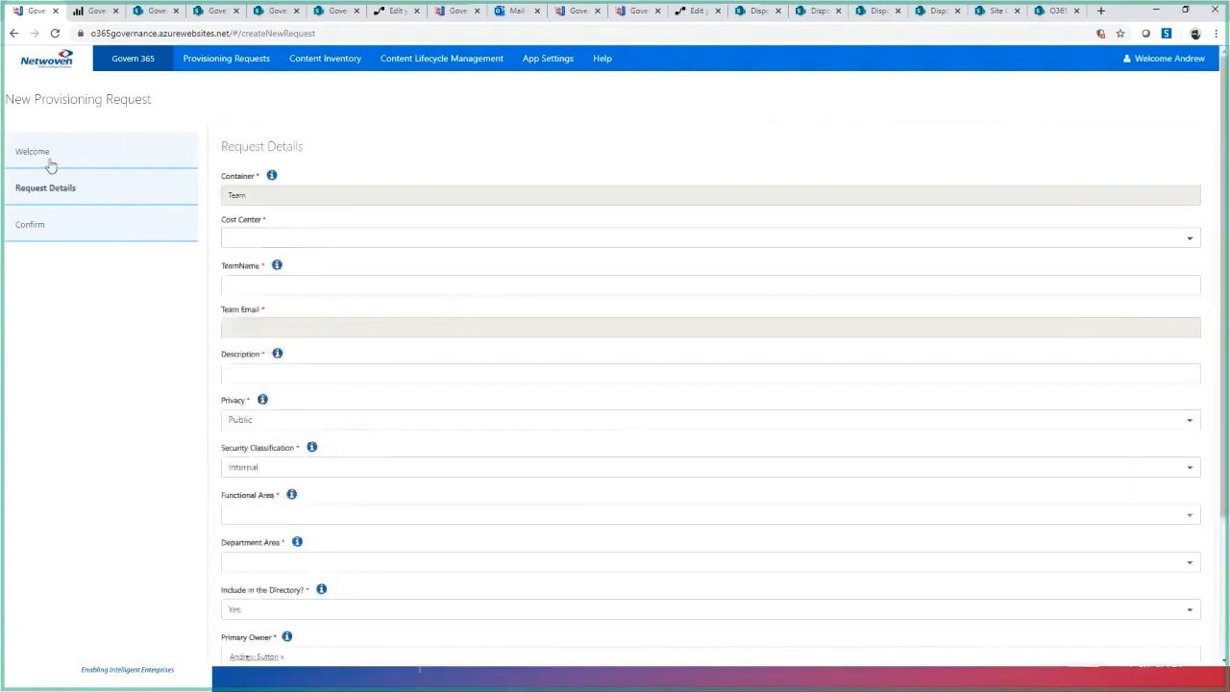
- Change the request's purpose to engaging and interacting in a social setting with coworkers and open the resulting request details
left_click(49, 161)
left_click(229, 329)
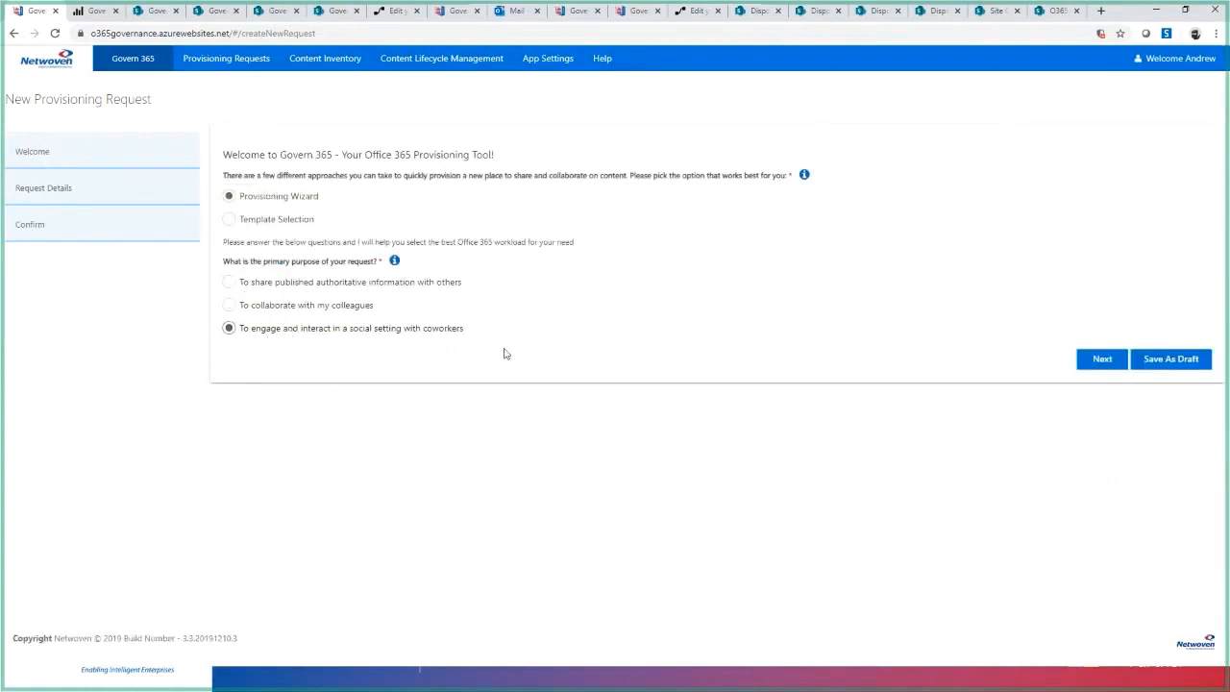
left_click(1102, 359)
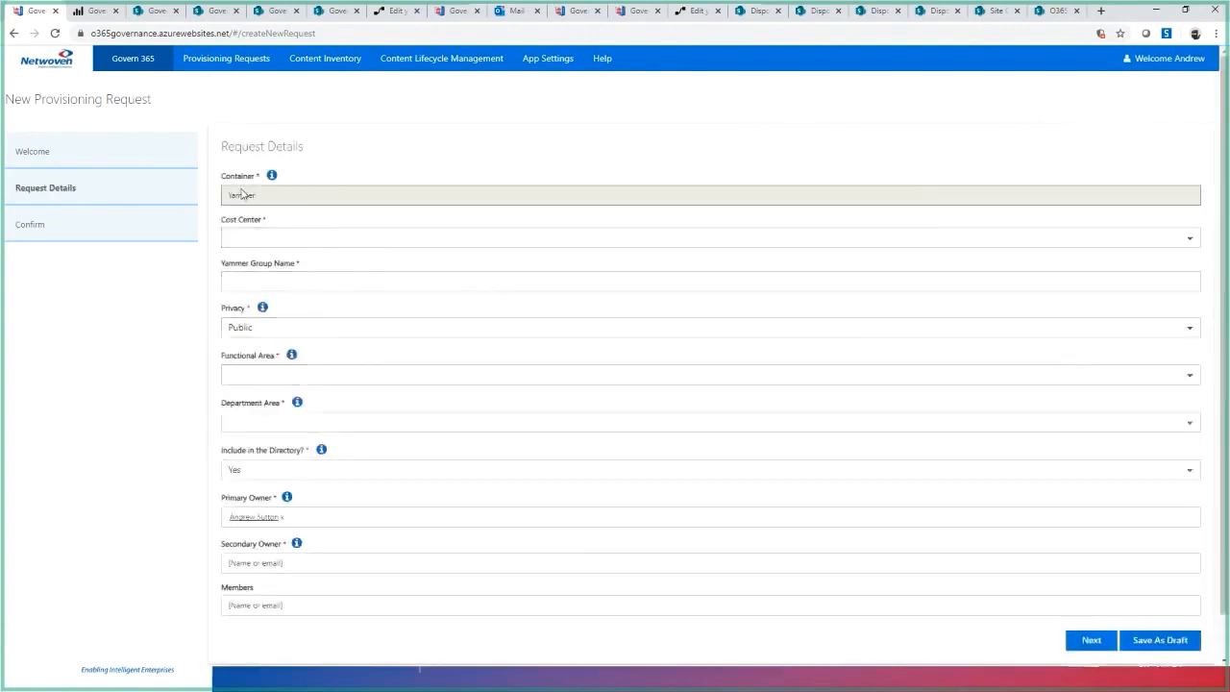
- Set the wizard answers to collaborating with colleagues, with Email as the conversational medium, and continue to the request details
left_click(6, 162)
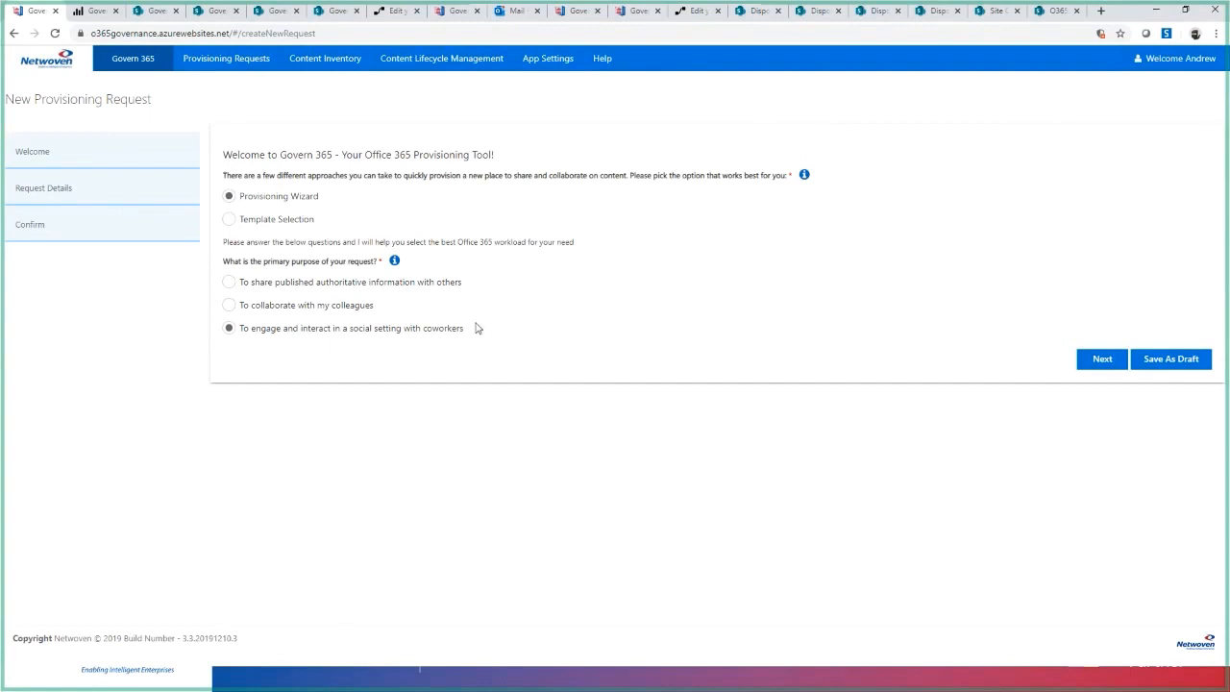
left_click(228, 304)
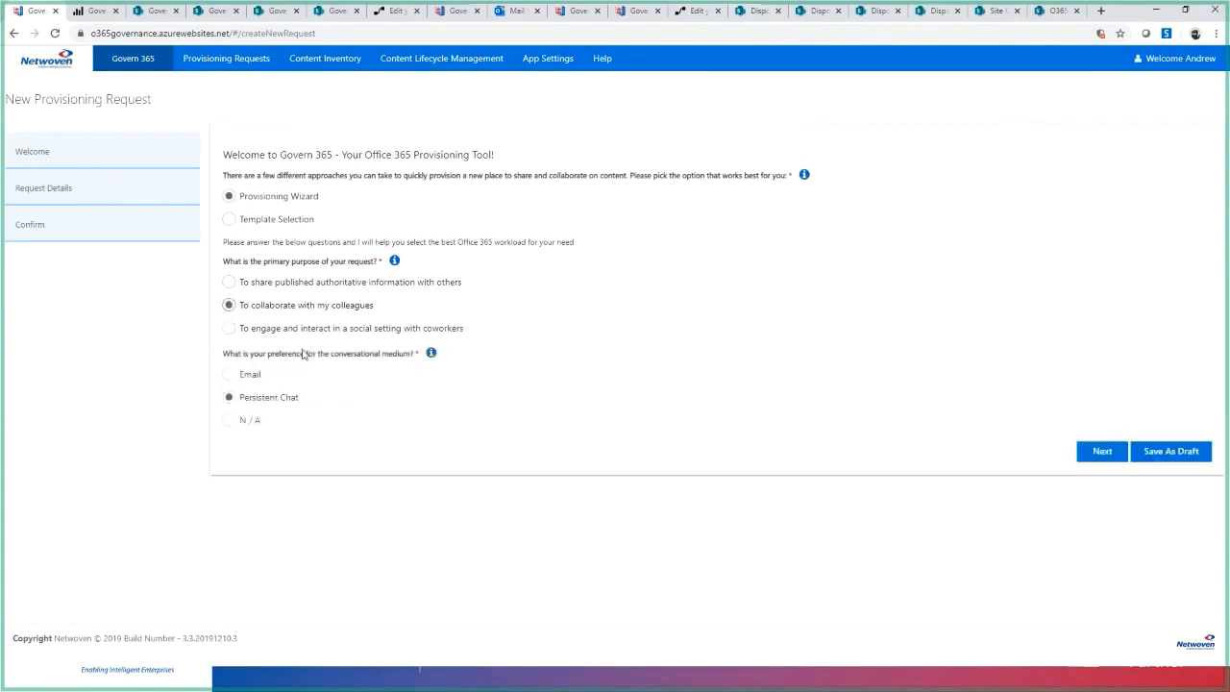
left_click(230, 376)
left_click(1102, 451)
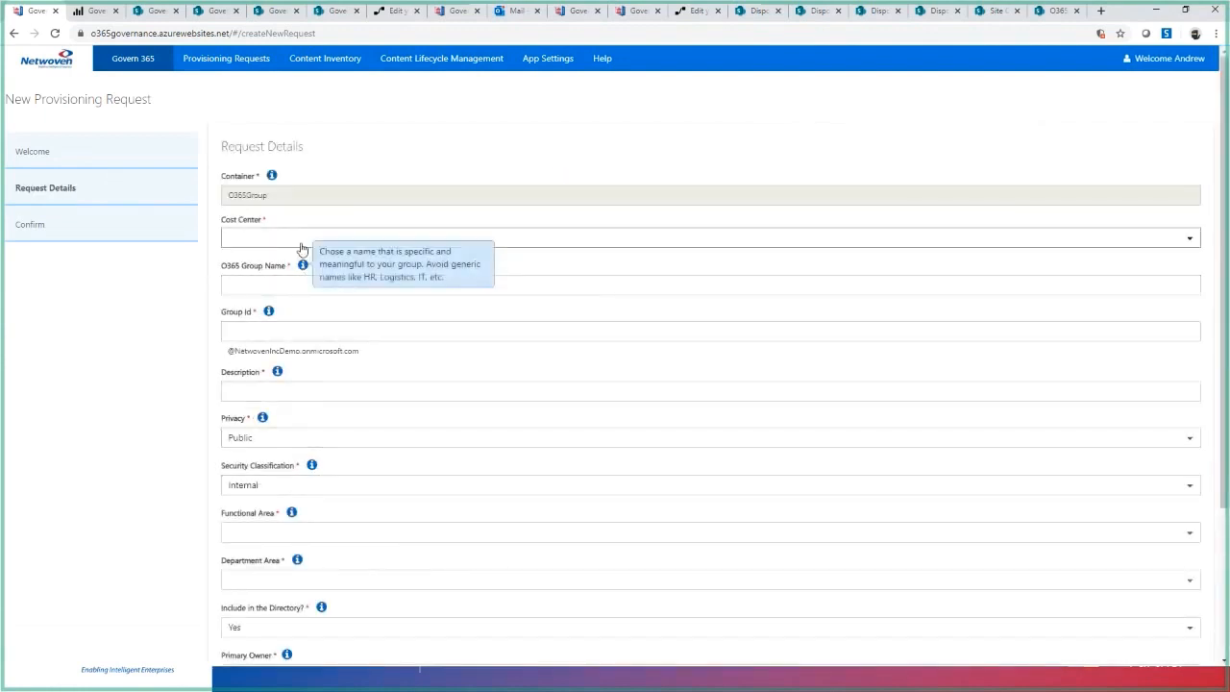
- Review the Office 365 group request form and set its cost center to Cost Center 1
scroll(547, 323, "down", 2)
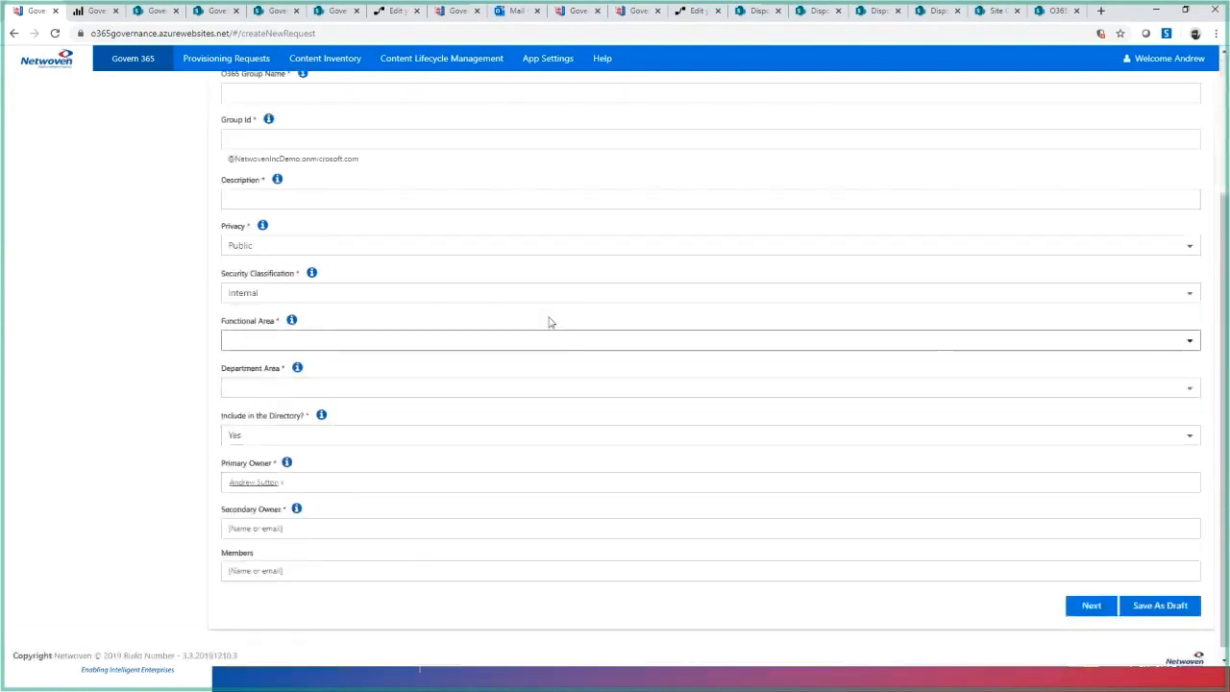
scroll(548, 322, "up", 2)
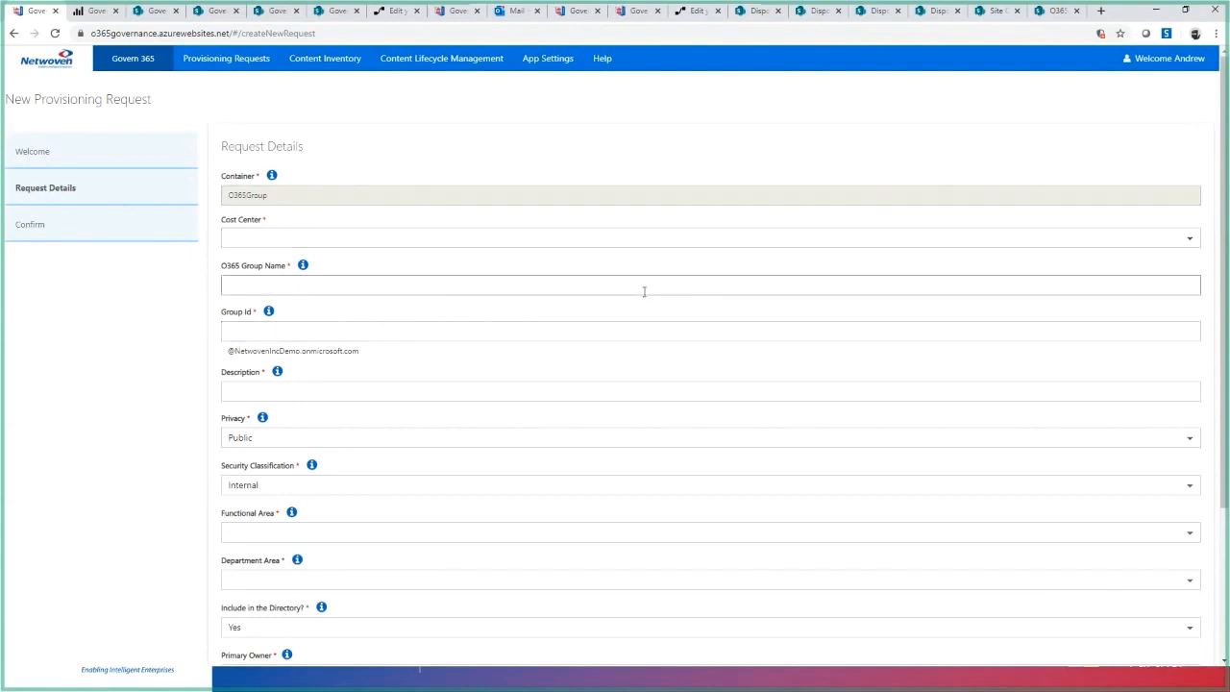
left_click(273, 238)
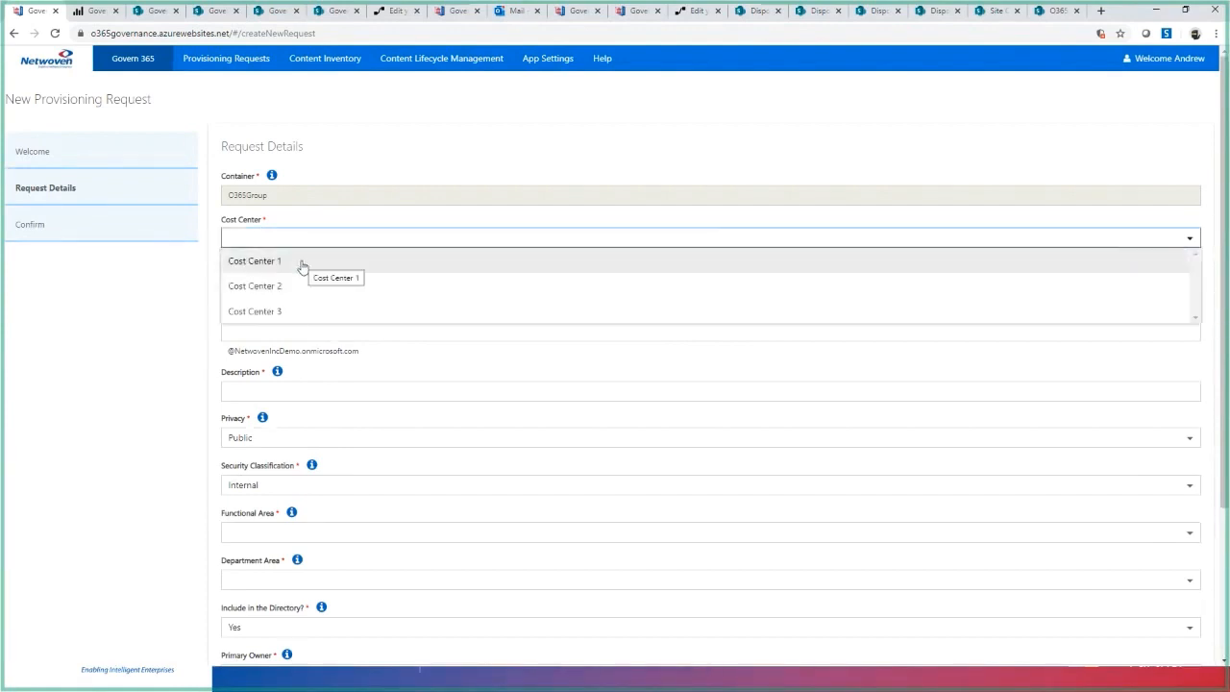
left_click(302, 266)
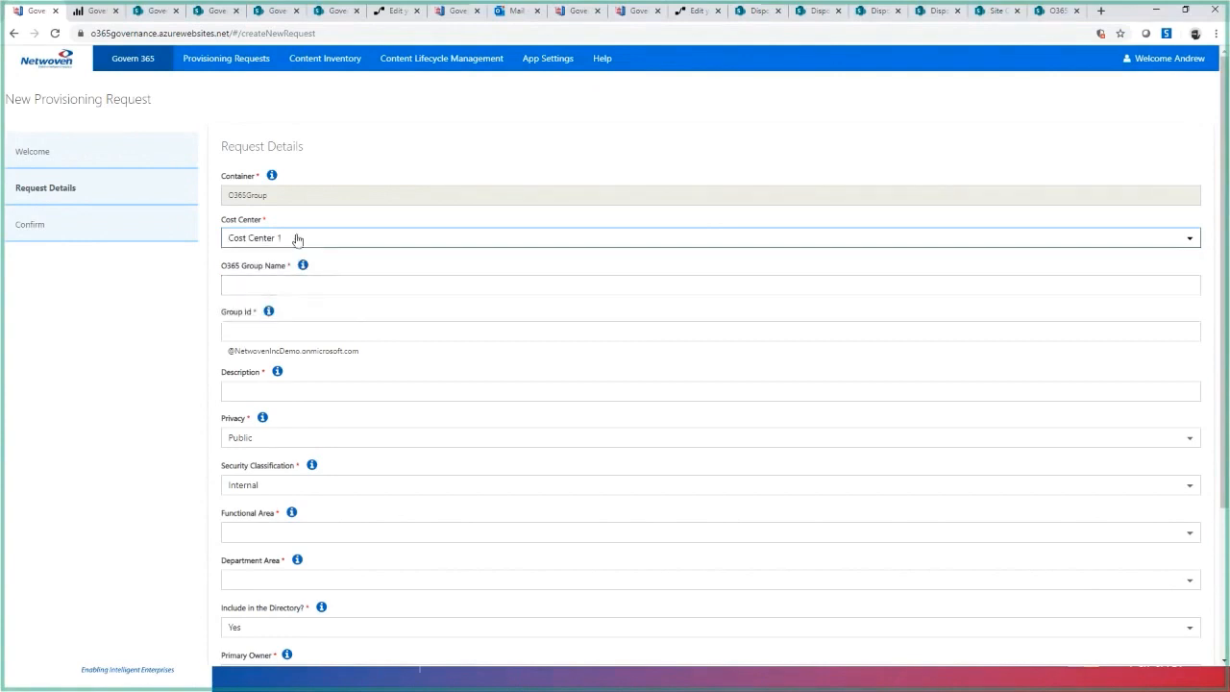
- Try President as the O365 group name
left_click(300, 284)
left_click(302, 289)
type("President")
key("Tab")
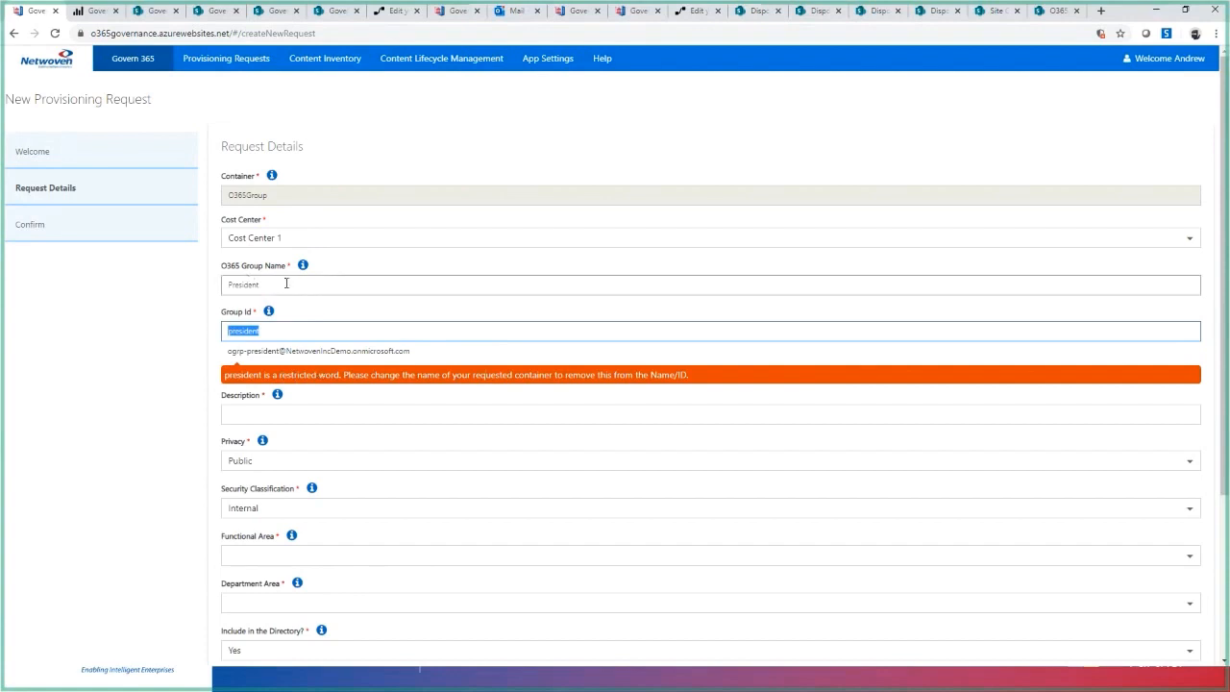
- Change the O365 group name to Webinar Group and enter Desc as the description
left_click_drag(285, 283, 165, 294)
type("Webinar Group")
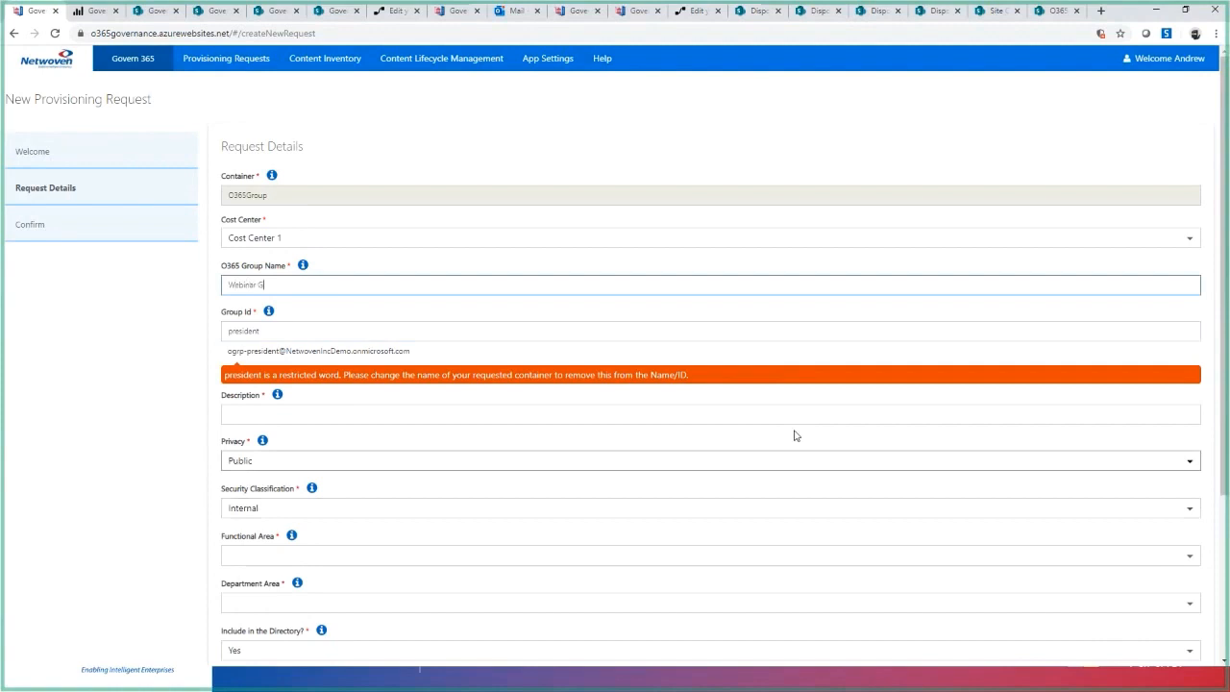
key("Tab")
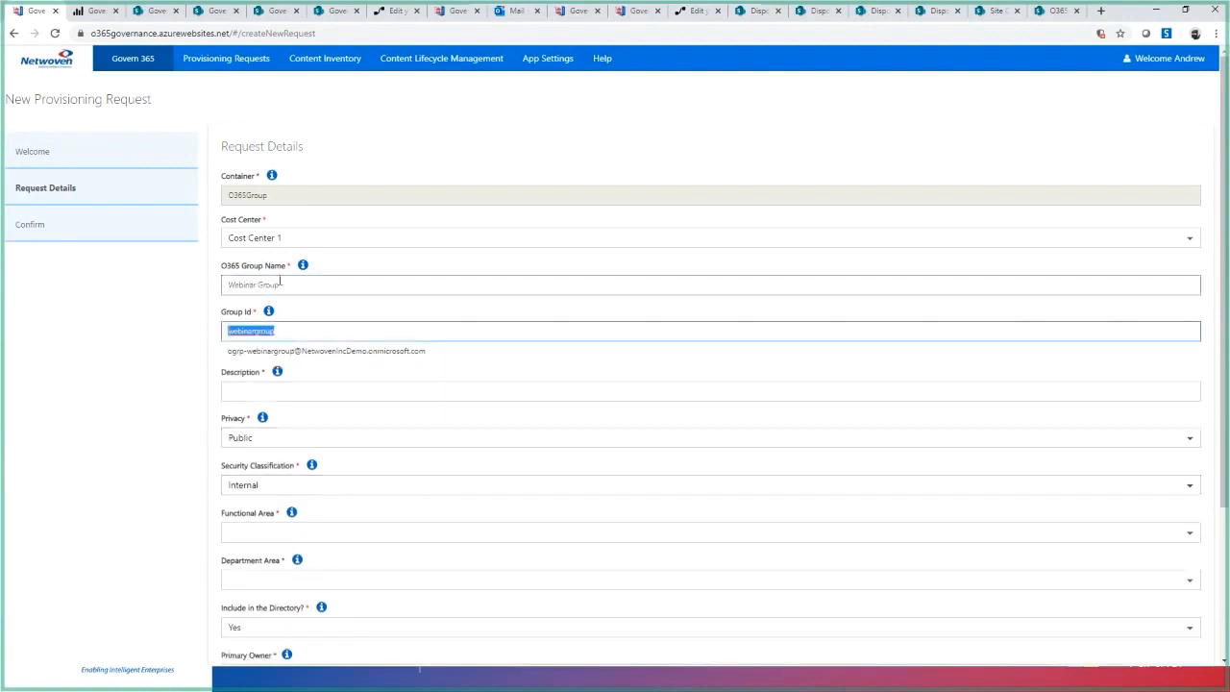
double_click(236, 351)
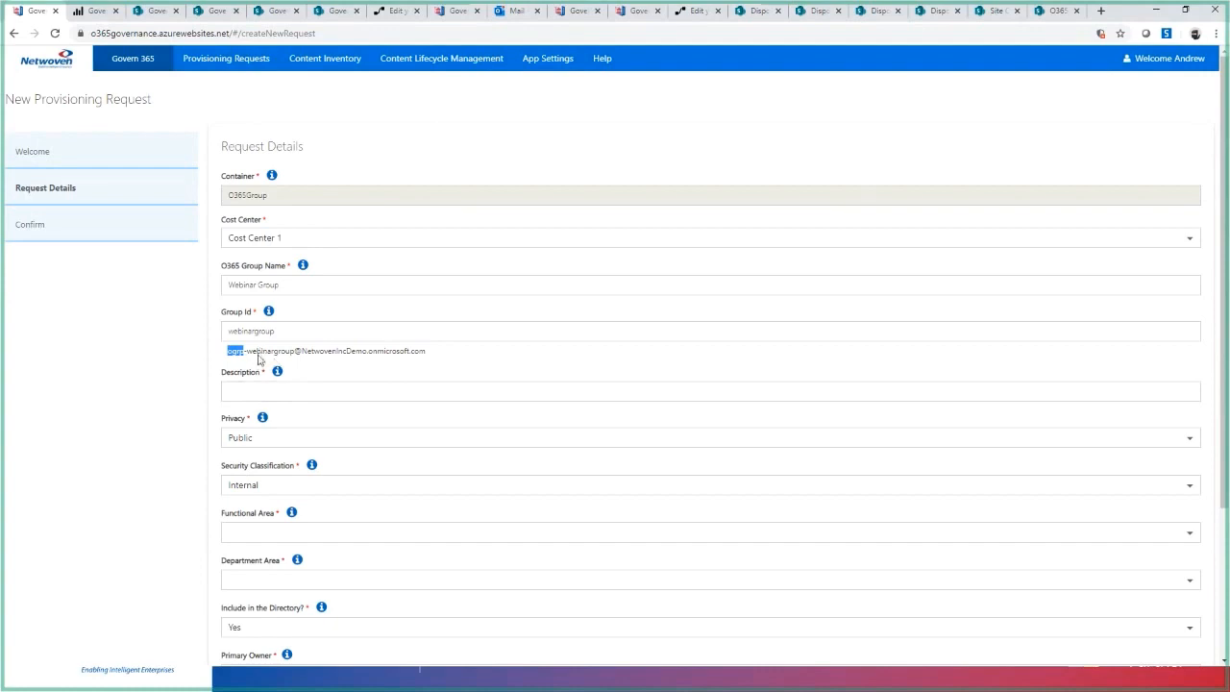
left_click(258, 359)
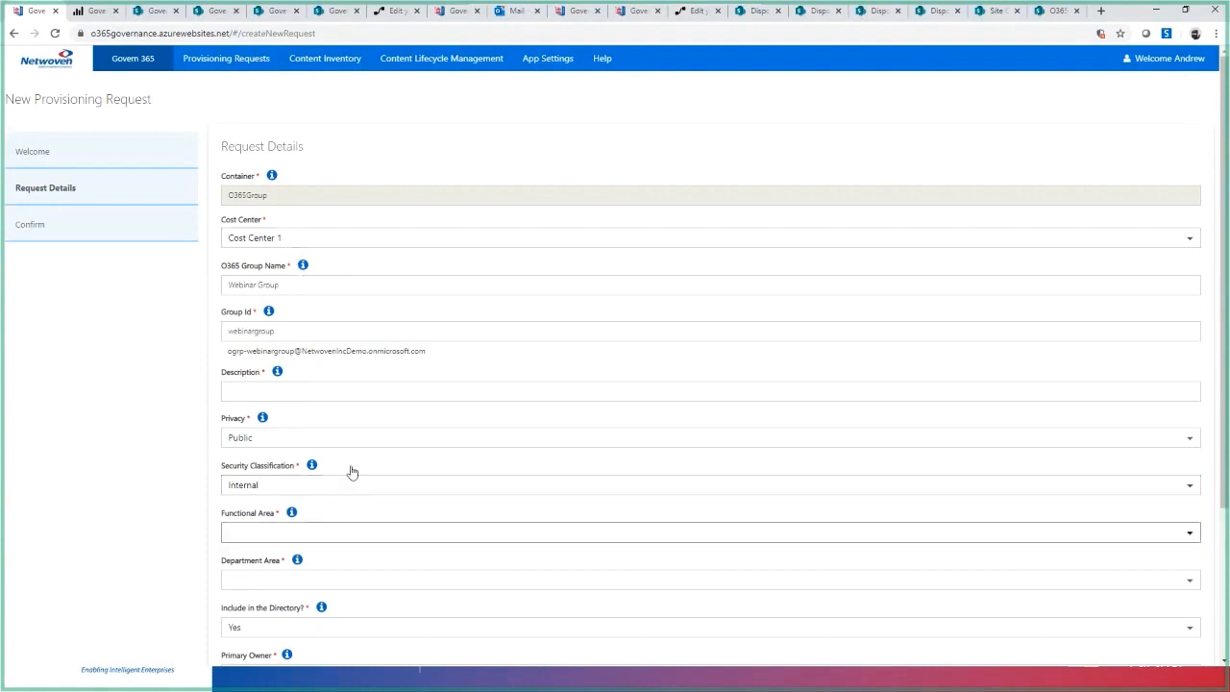
left_click(283, 393)
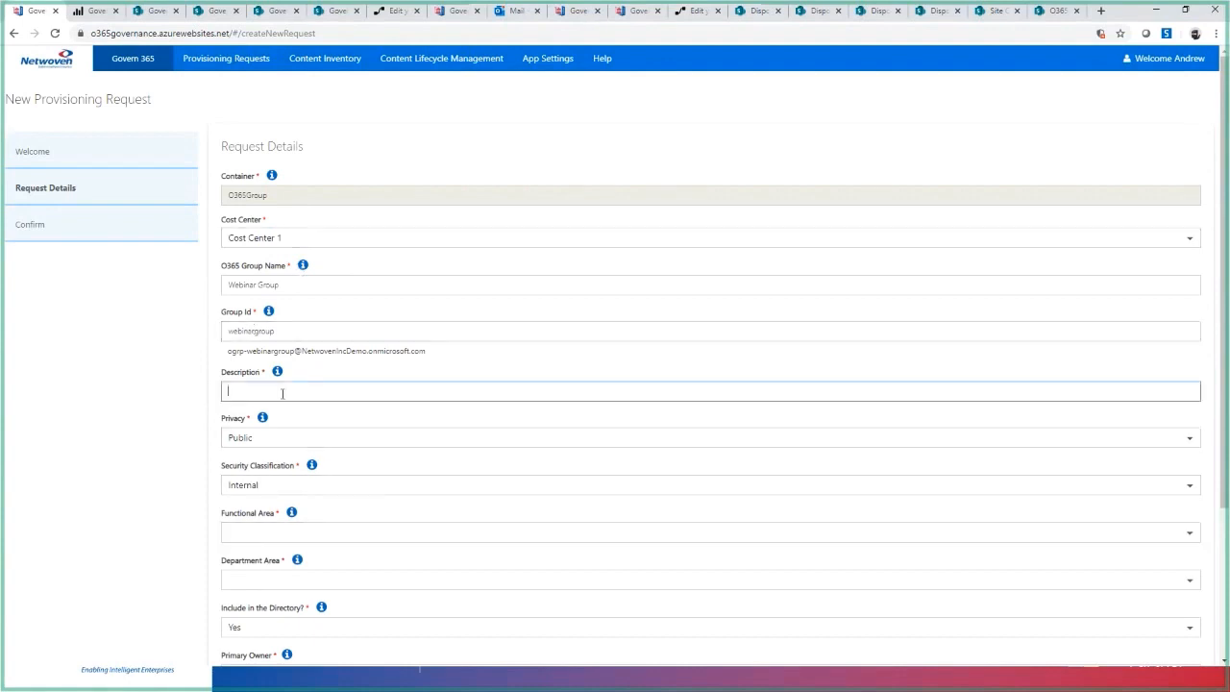
type("Desc")
- Set the group's privacy to Public and its security classification to Confidential
left_click(301, 435)
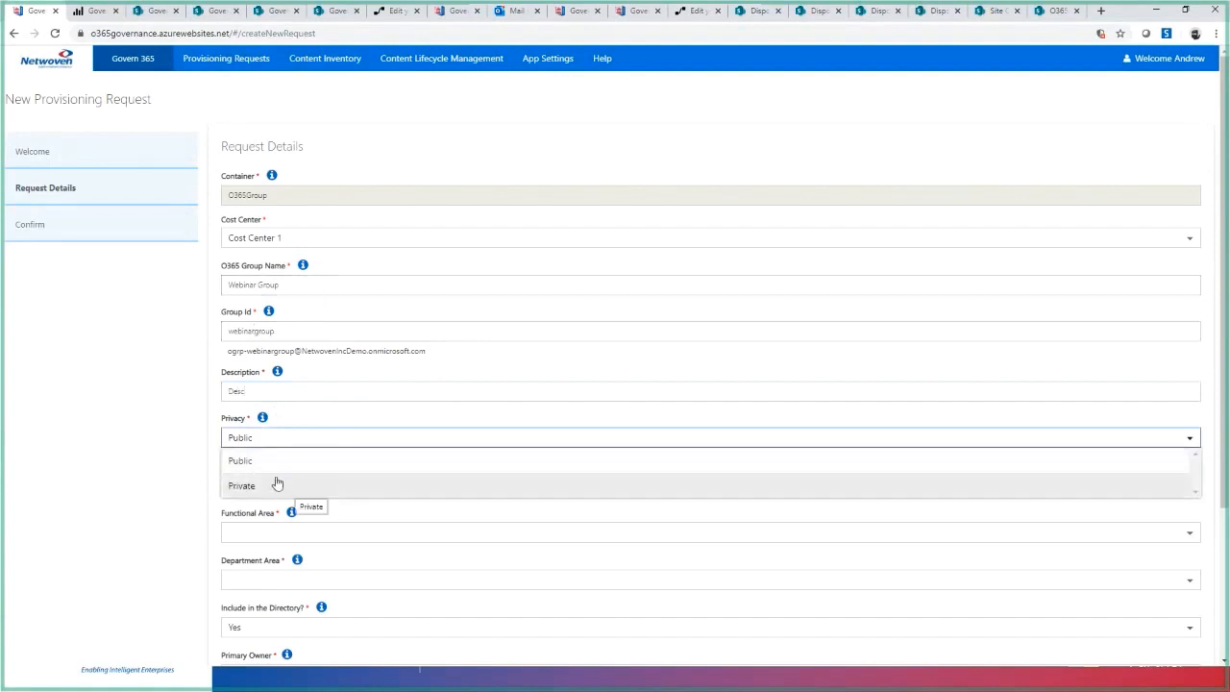
left_click(296, 468)
left_click(300, 486)
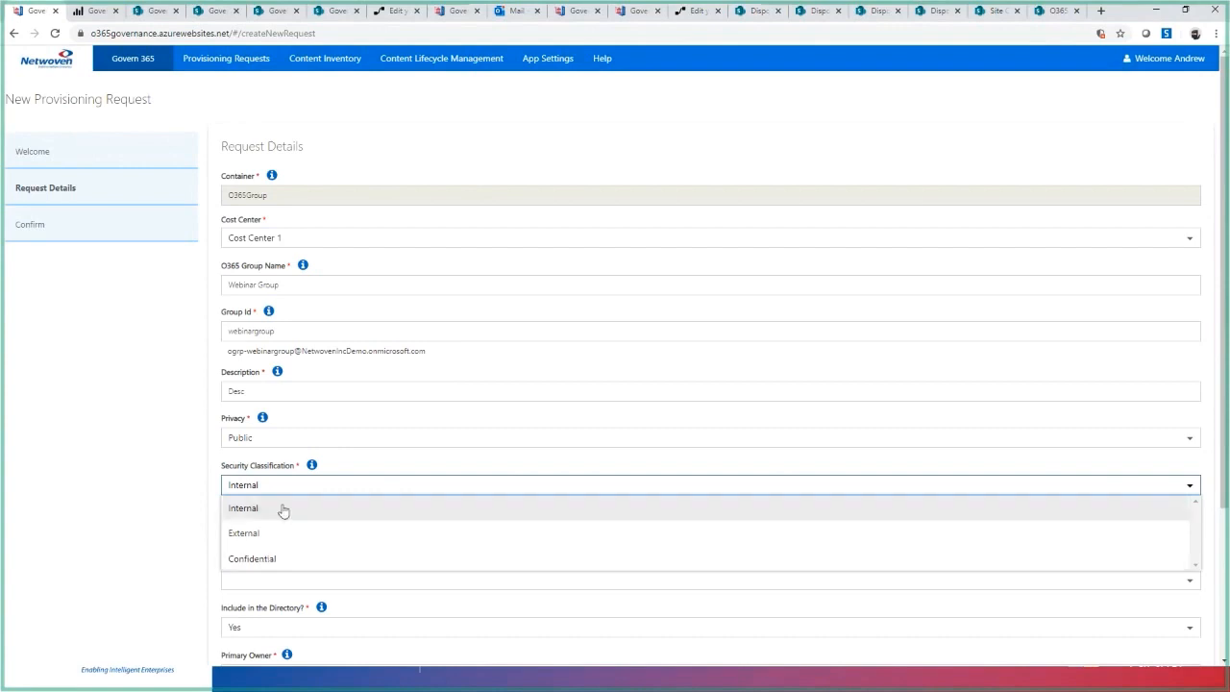
left_click(274, 565)
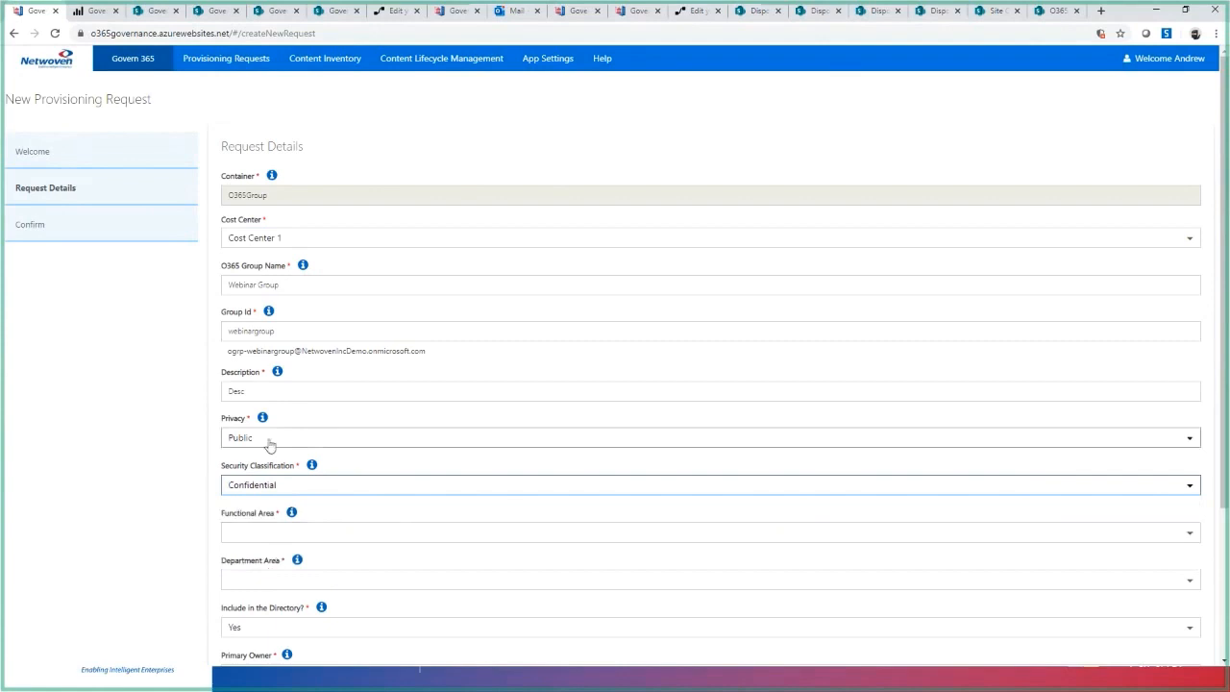
- Set the functional area to Marketing and the department area to CCO
scroll(317, 490, "down", 1)
scroll(321, 491, "down", 2)
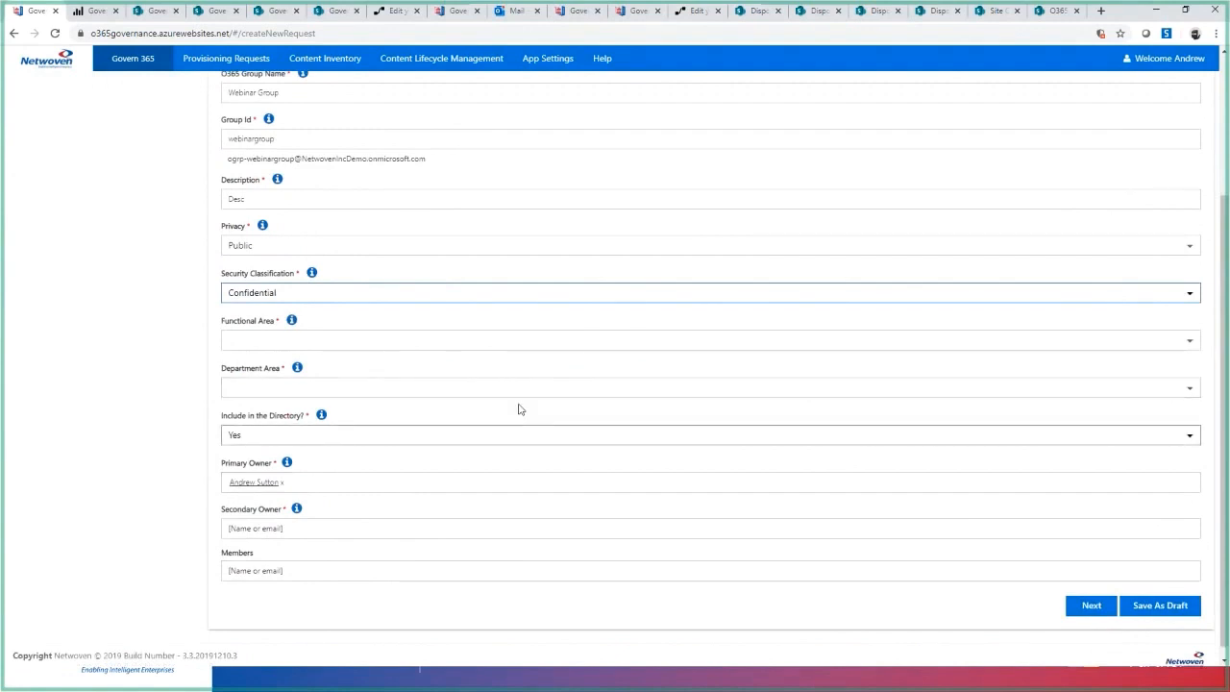
left_click(284, 344)
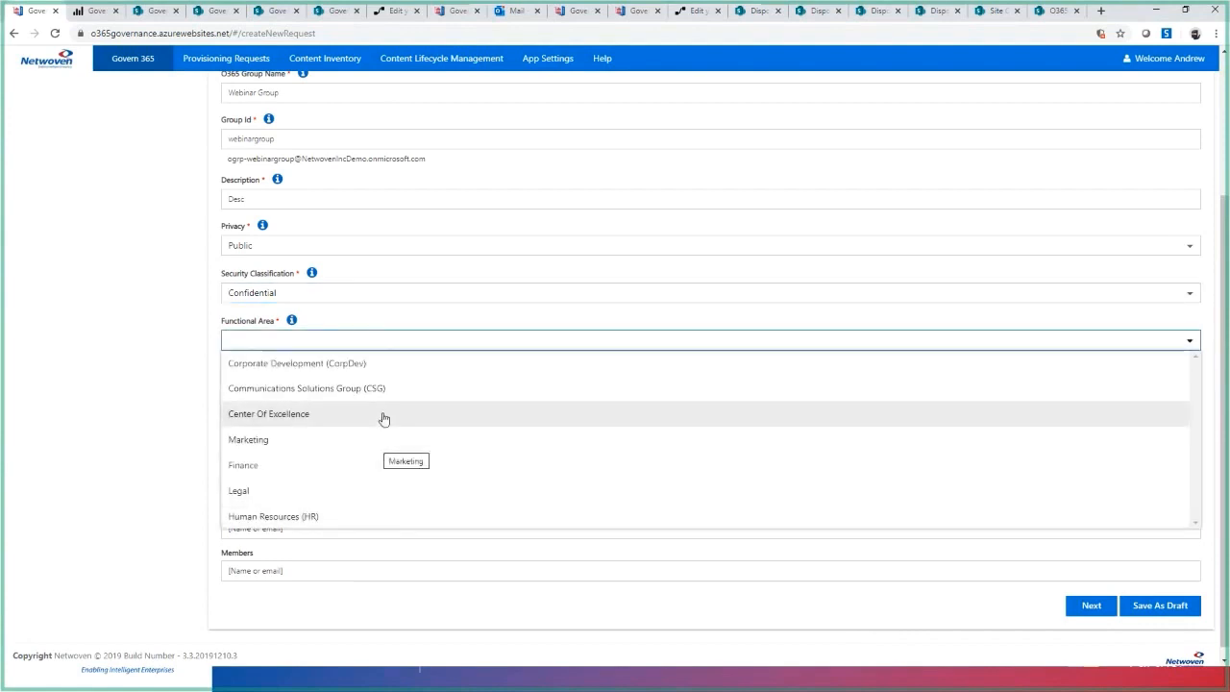
left_click(275, 439)
left_click(288, 387)
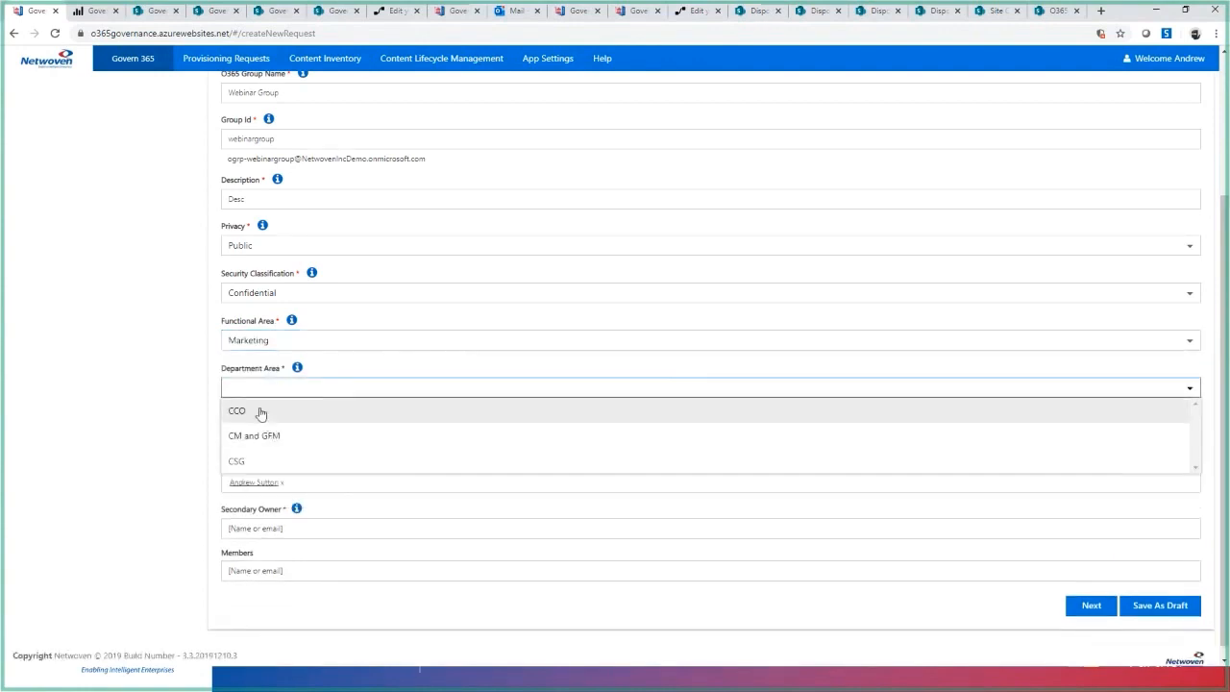
left_click(267, 414)
- Change the functional area to Finance and choose CC as the department area
left_click(329, 348)
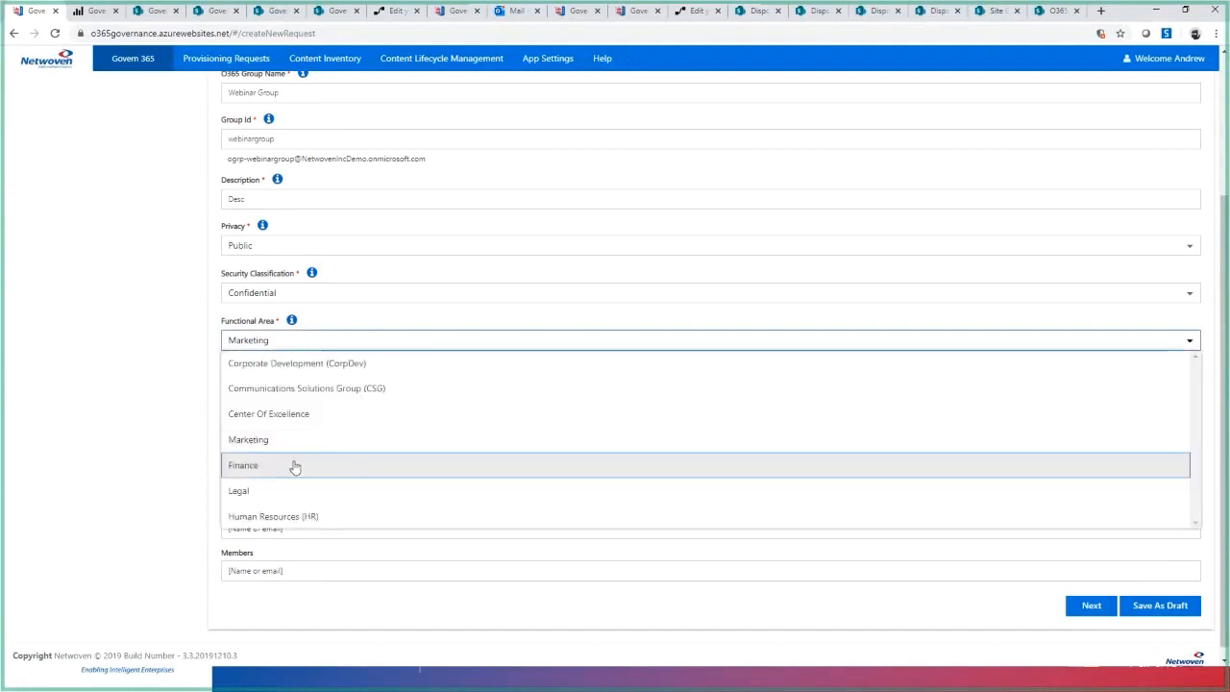
left_click(294, 467)
left_click(327, 388)
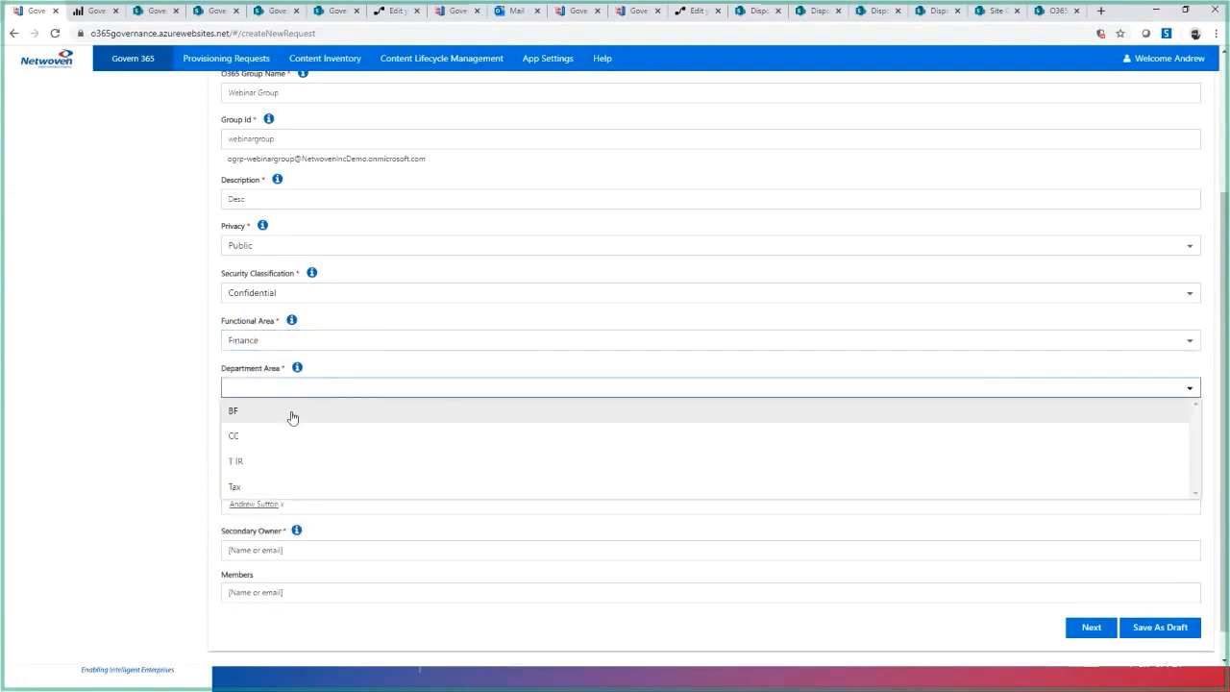
left_click(262, 438)
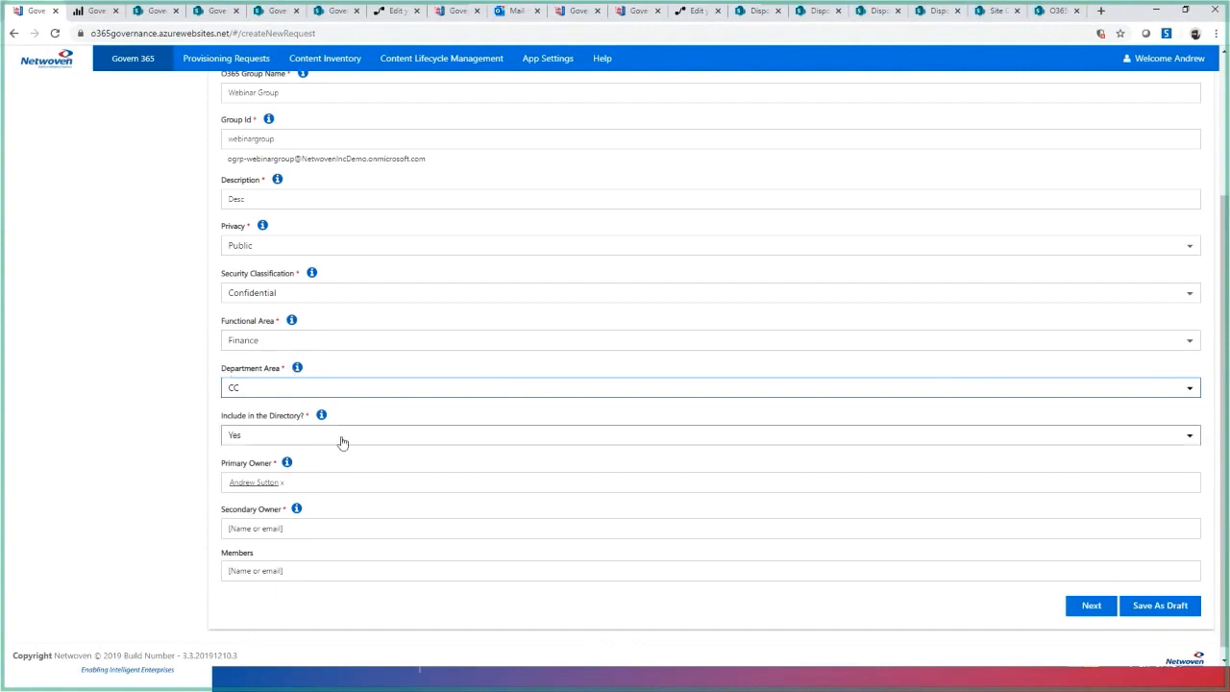
- Set the directory inclusion option to Yes and add the secondary owner by looking up the person's name
left_click(237, 439)
left_click(272, 450)
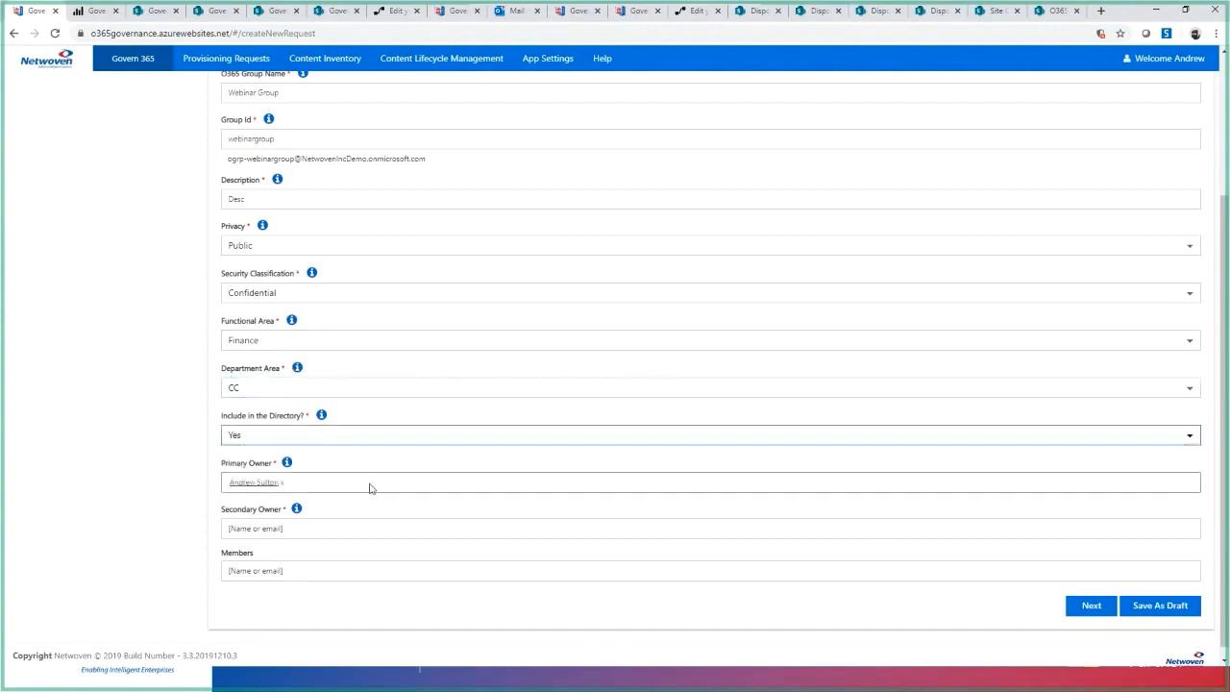
left_click(298, 528)
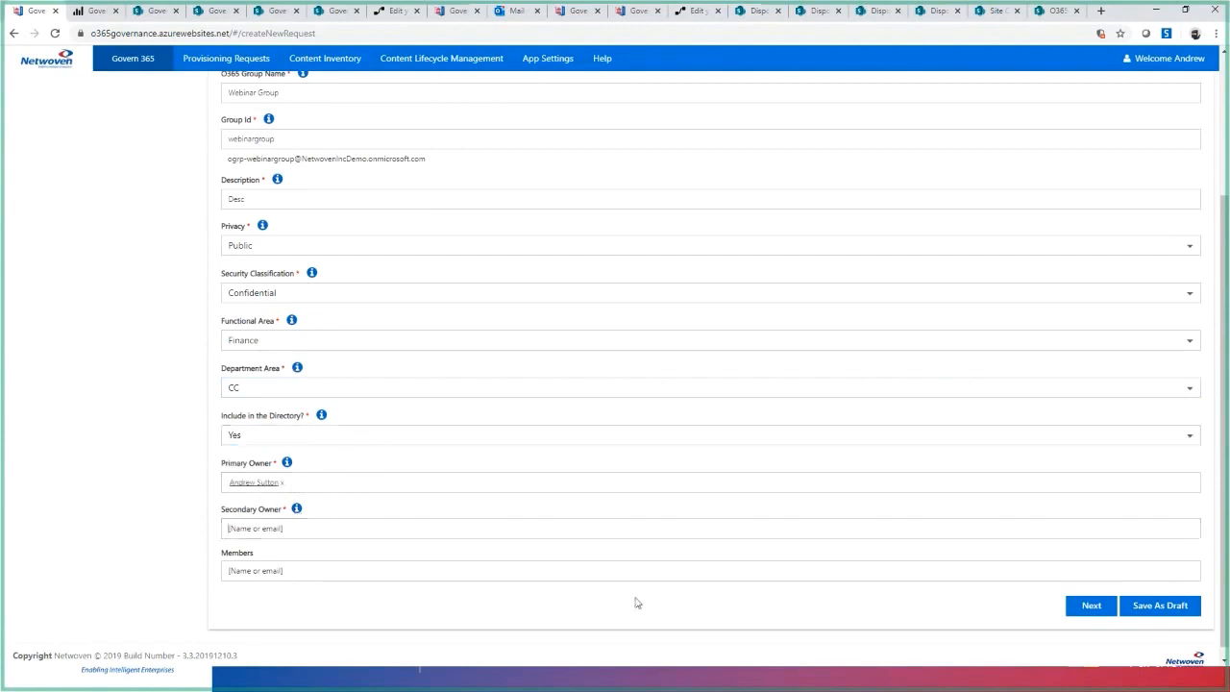
type("Debashis")
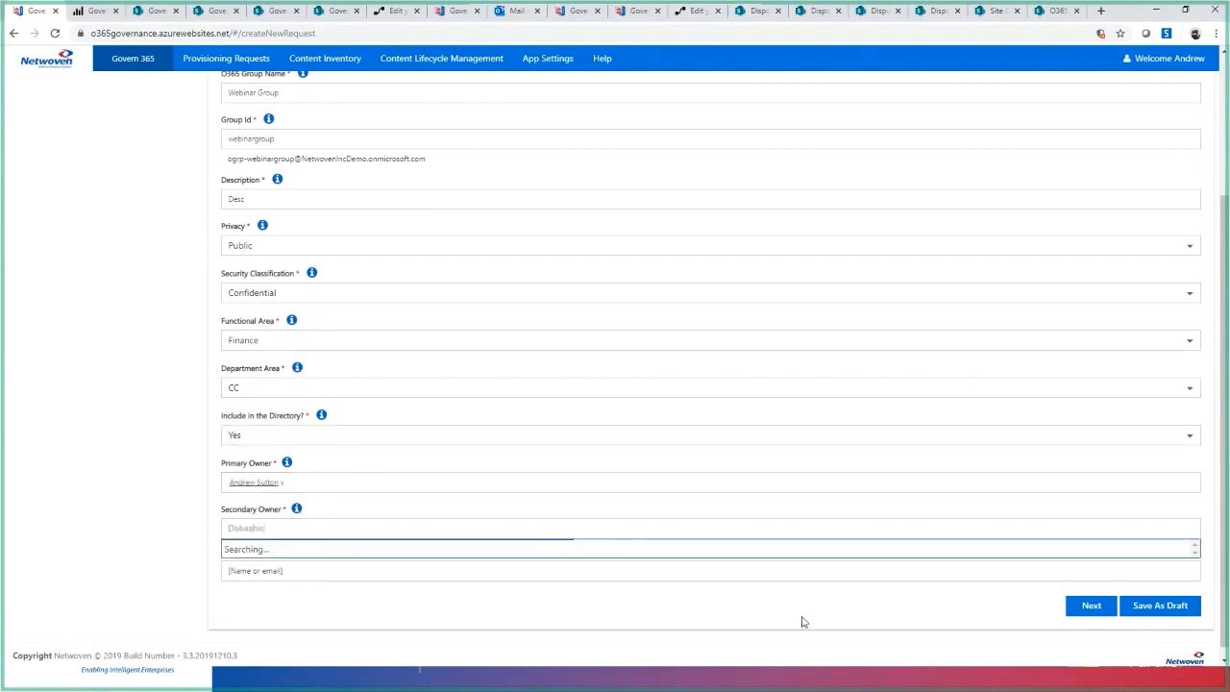
left_click(386, 580)
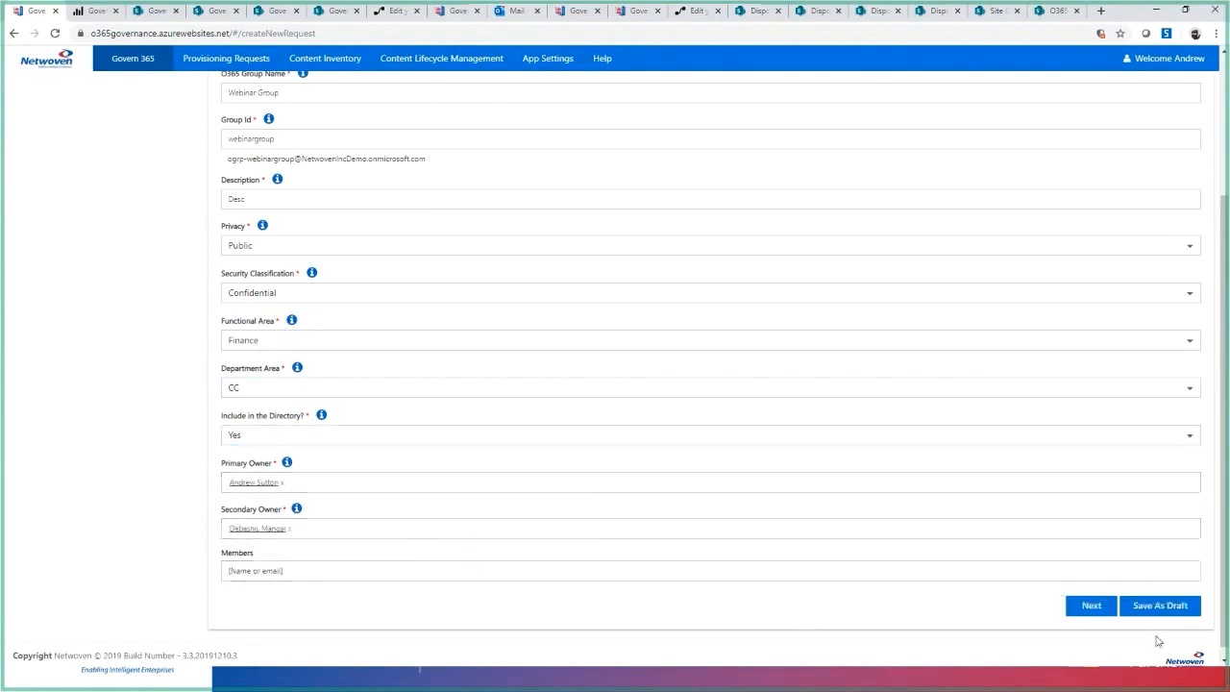
- Review the completed request details, proceed to the confirmation stage and submit the provisioning request
scroll(506, 451, "up", 3)
scroll(845, 593, "down", 3)
left_click(1090, 604)
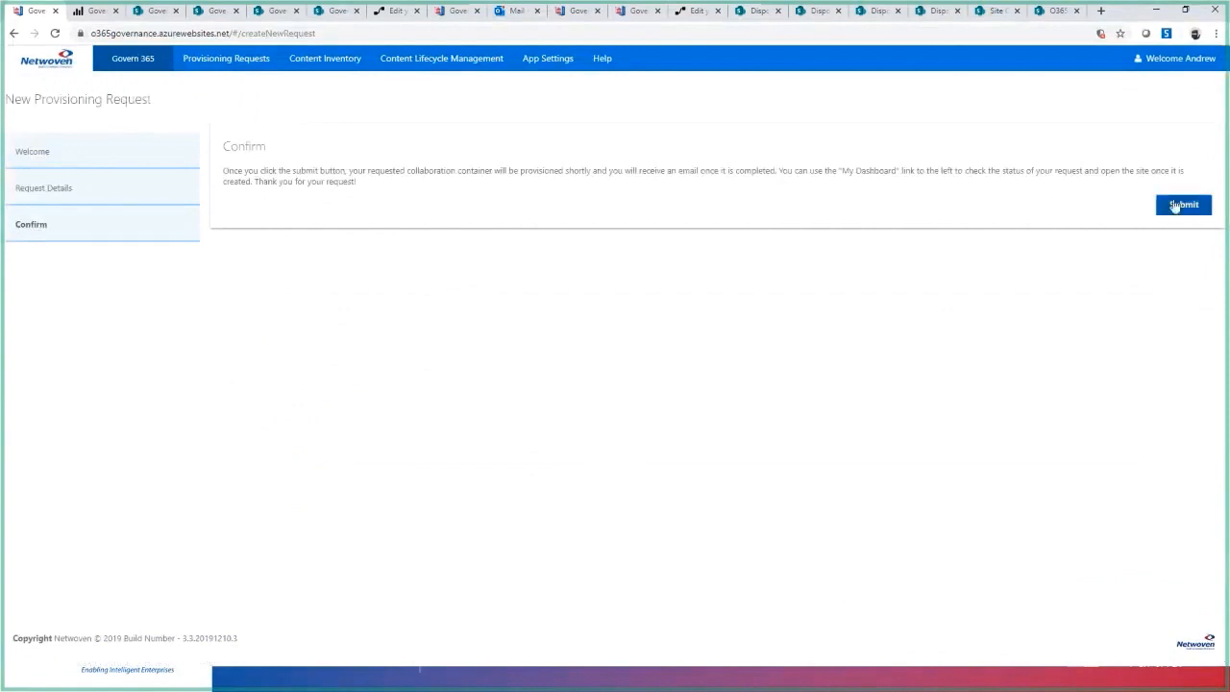
left_click(1181, 202)
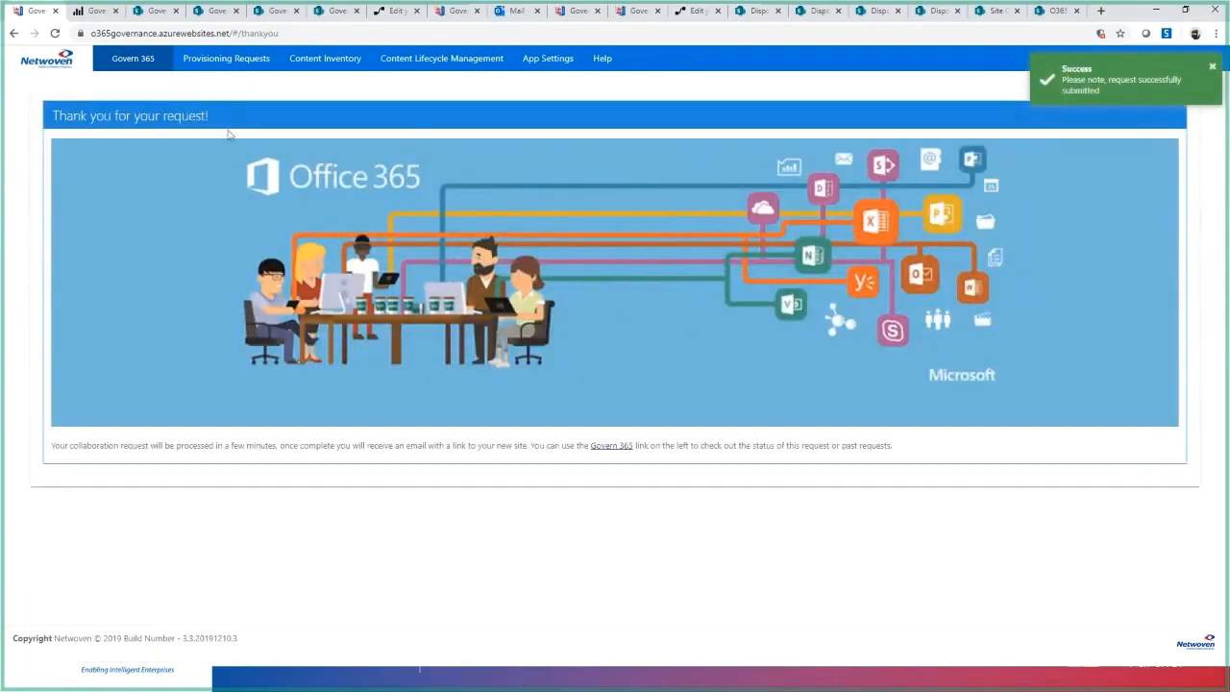
- Open the request form configuration and examine the field definitions in the Welcome and Request Details groups
mouse_move(220, 63)
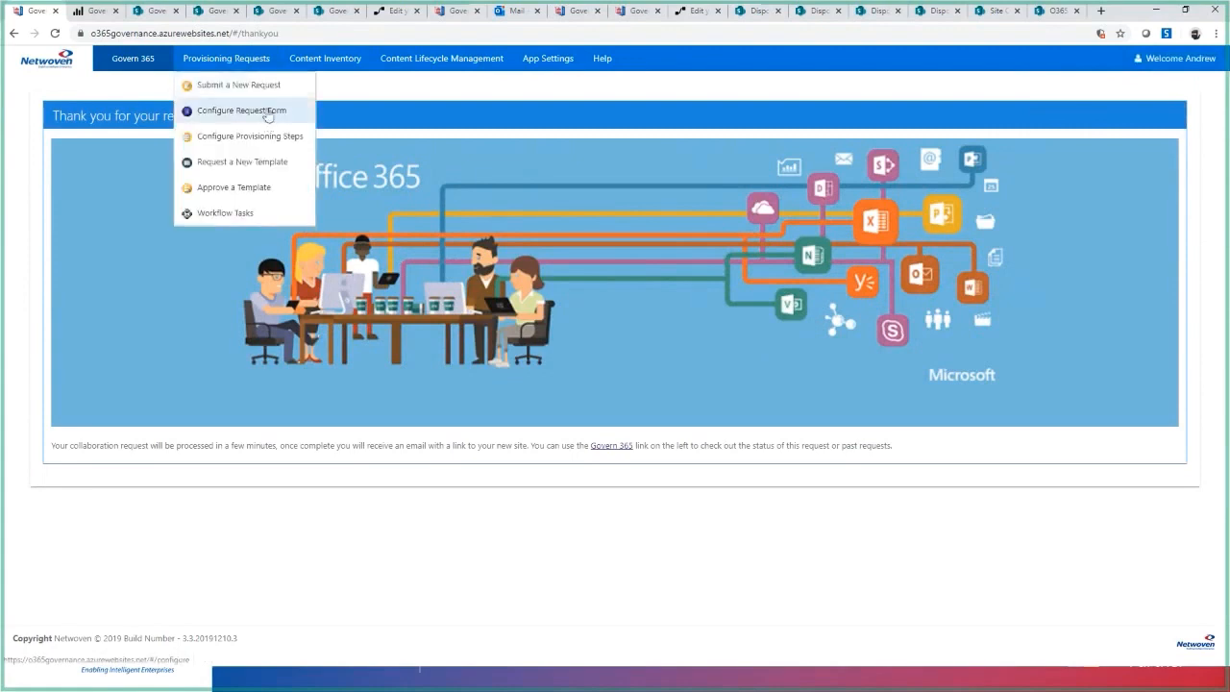
left_click(268, 114)
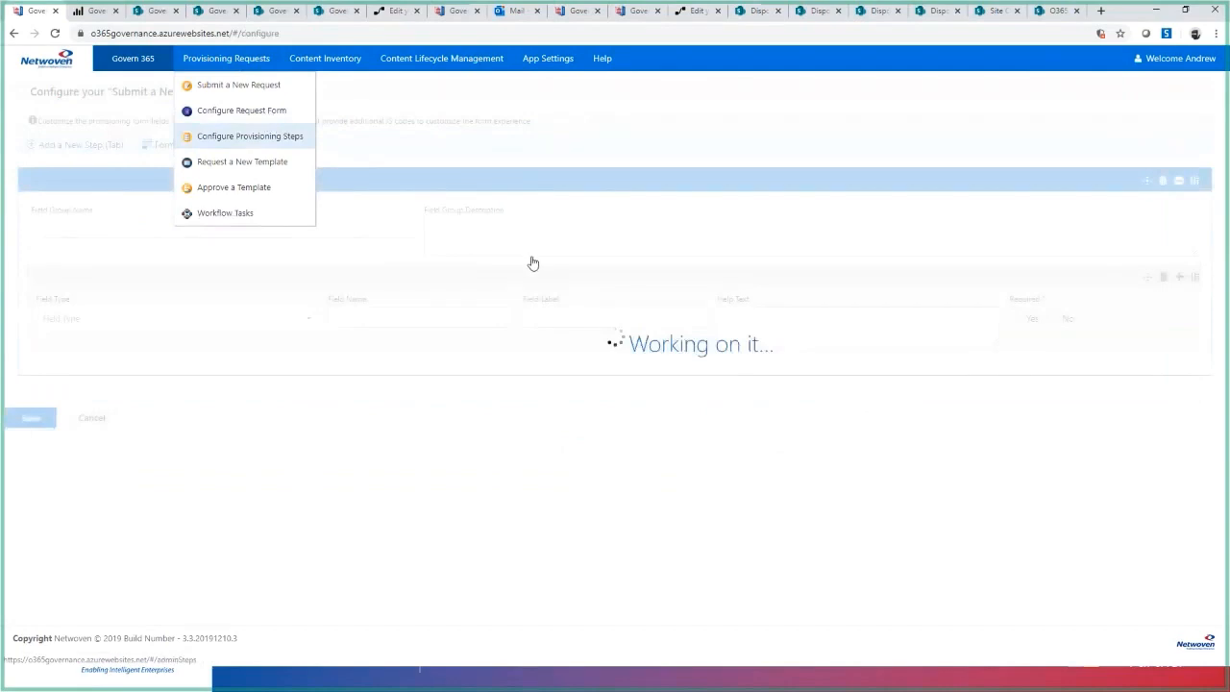
scroll(604, 330, "down", 5)
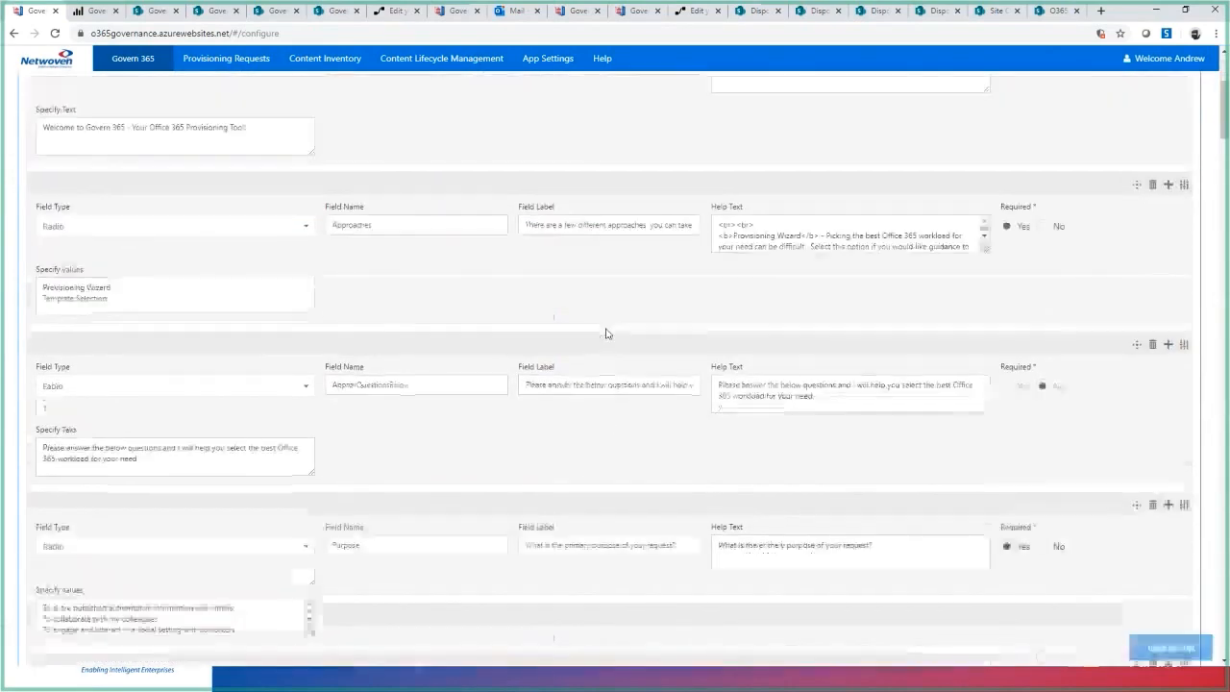
scroll(606, 327, "down", 10)
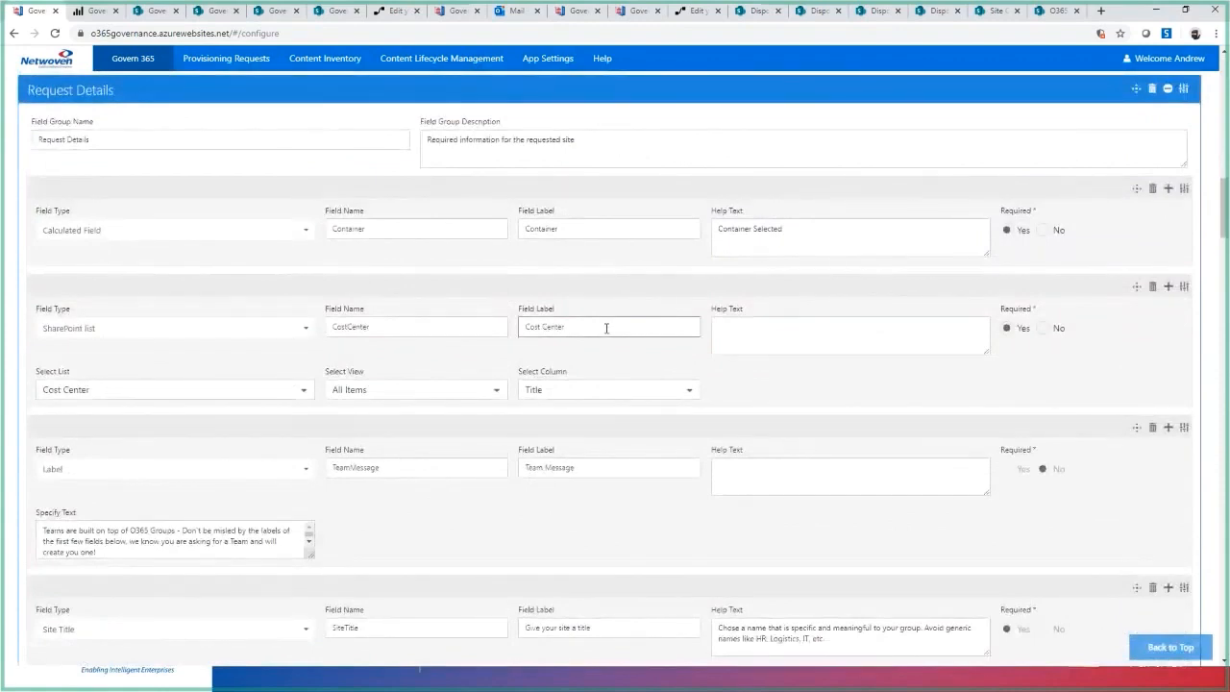
scroll(668, 301, "up", 10)
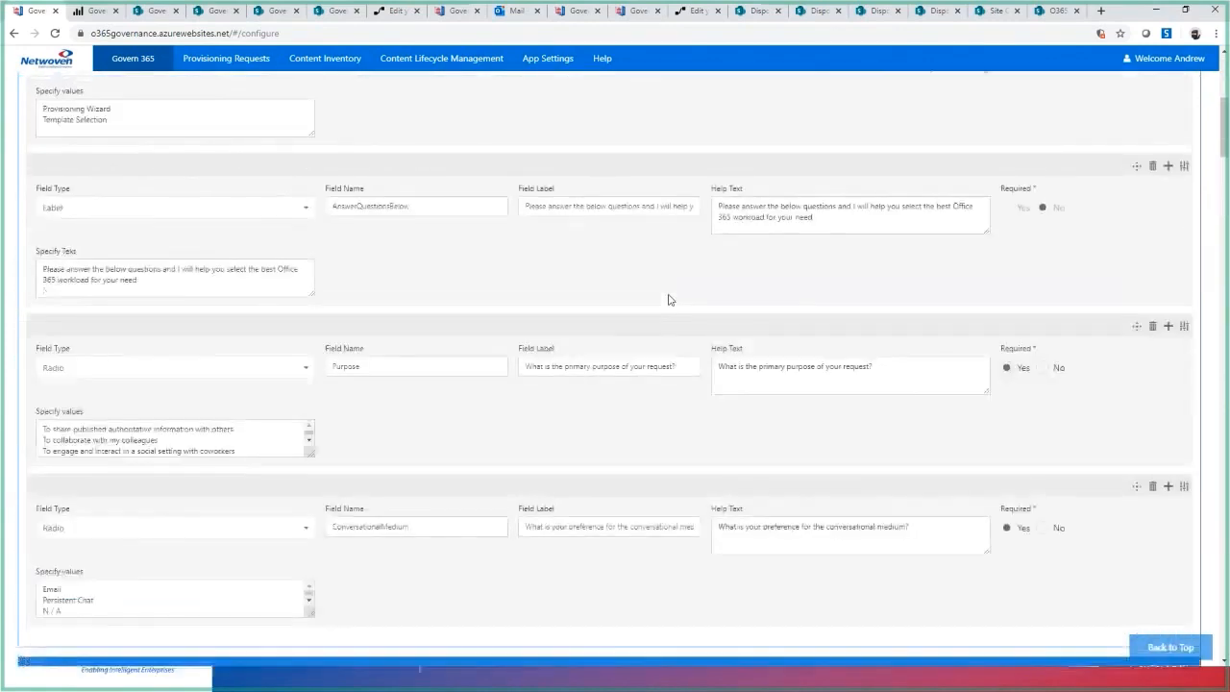
scroll(670, 300, "up", 5)
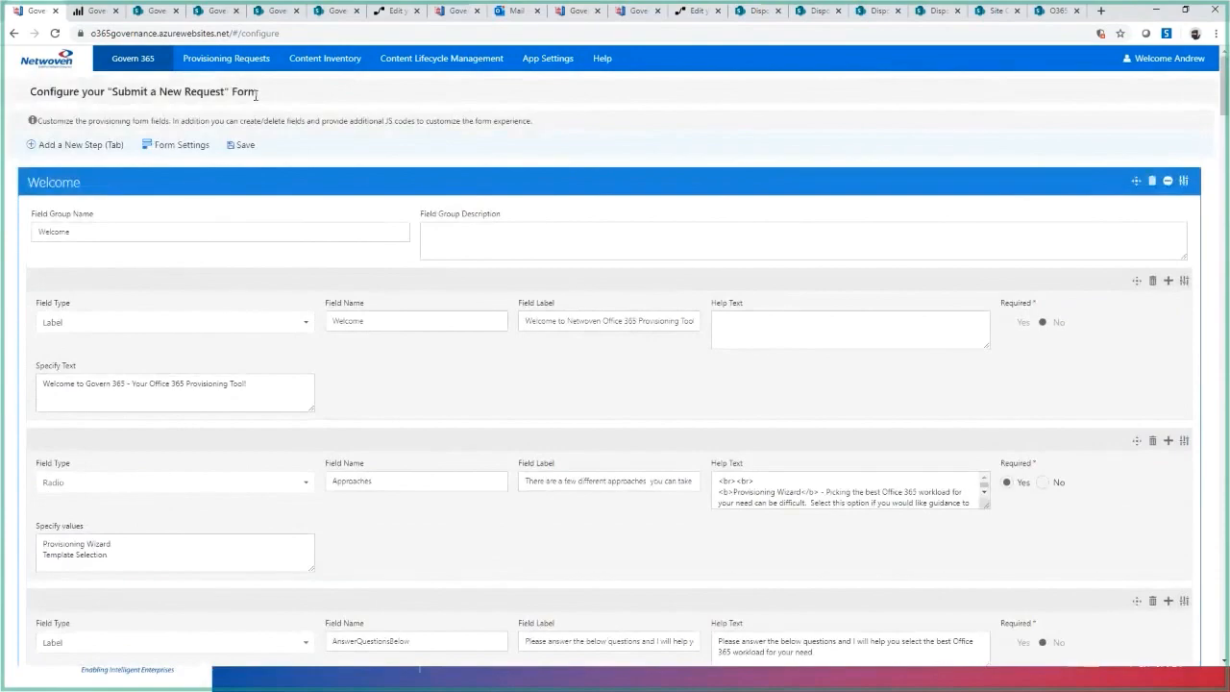
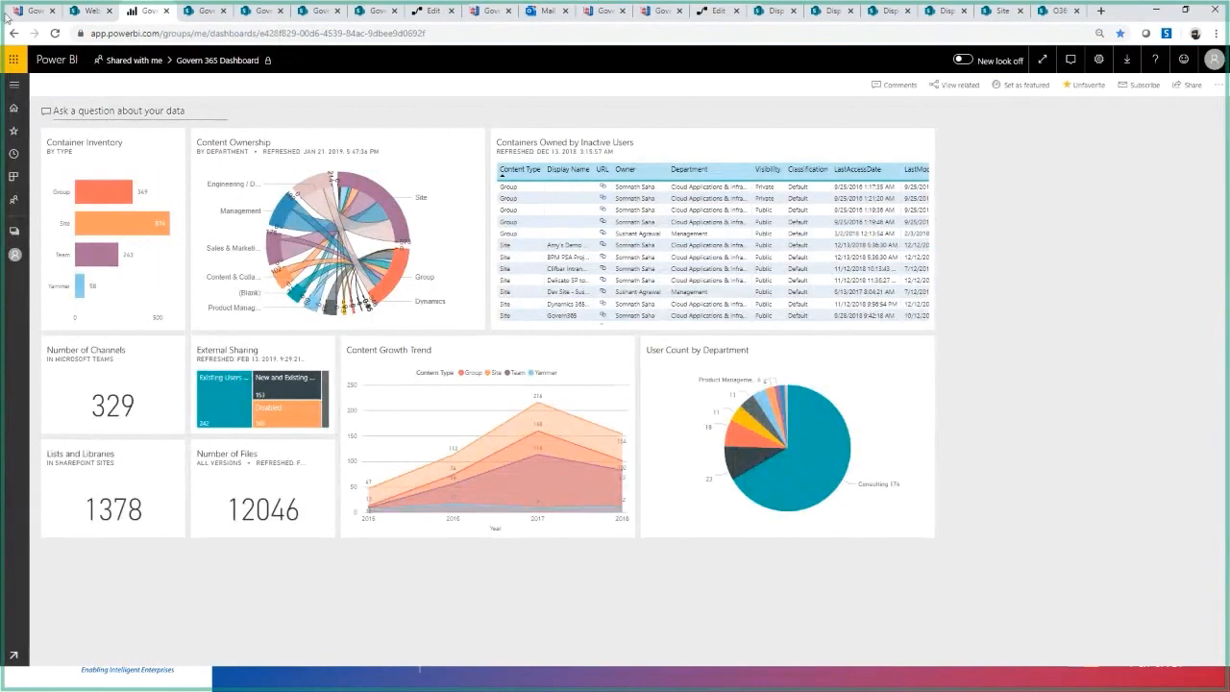
- Switch to the Govern 365 Dashboard in Power BI and open the Content Ownership visual in focus mode
mouse_move(337, 67)
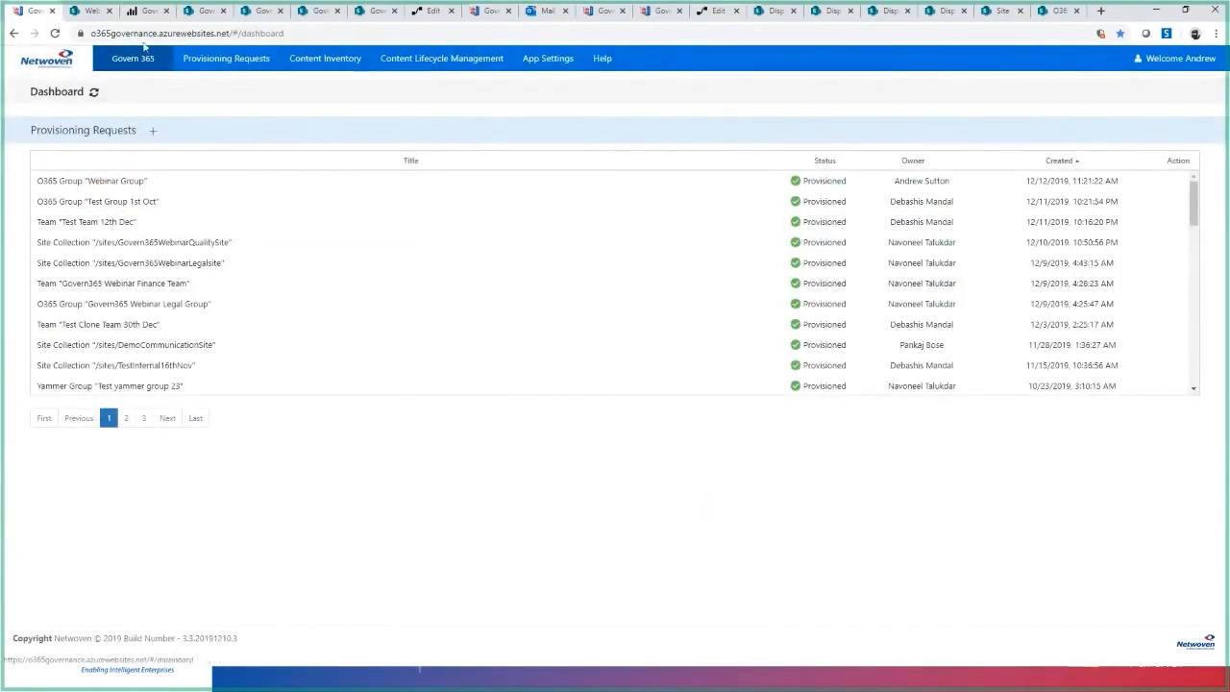
left_click(148, 11)
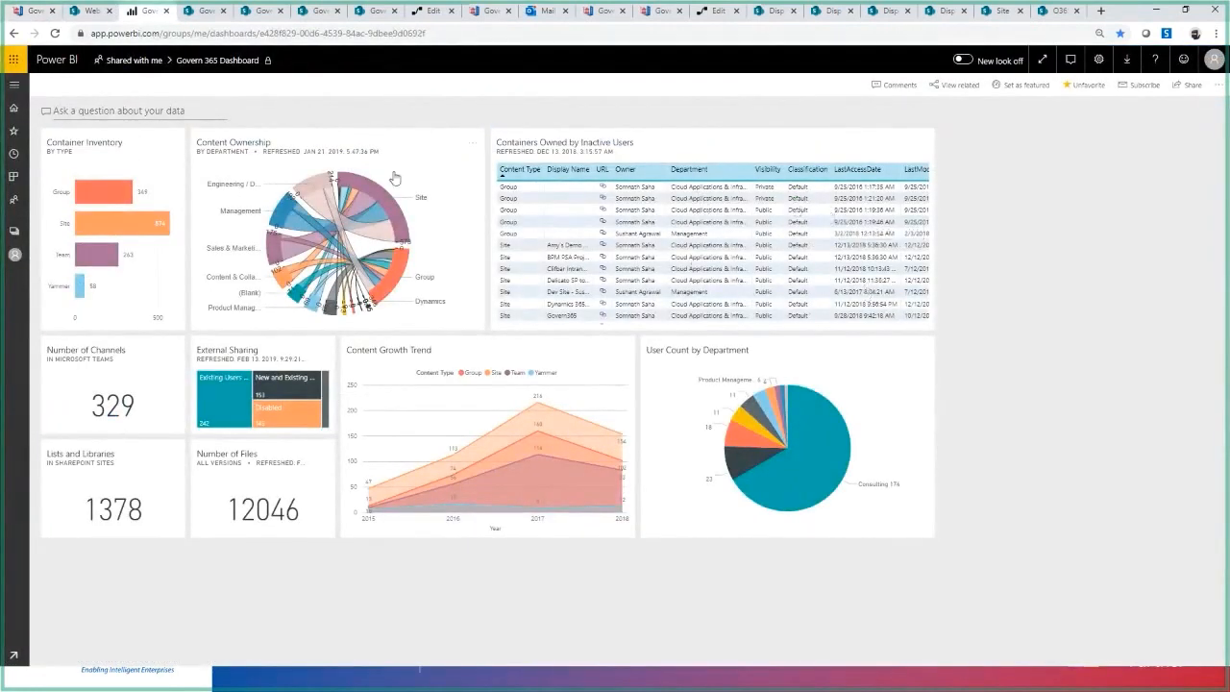
left_click(472, 145)
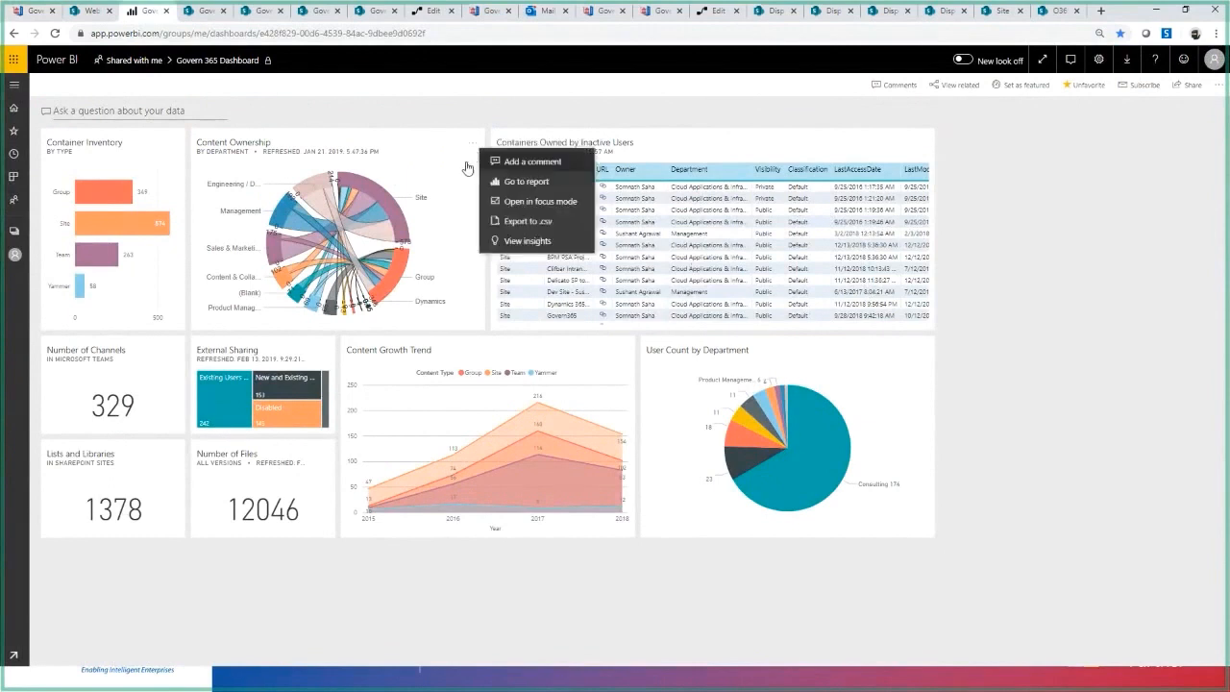
left_click(565, 202)
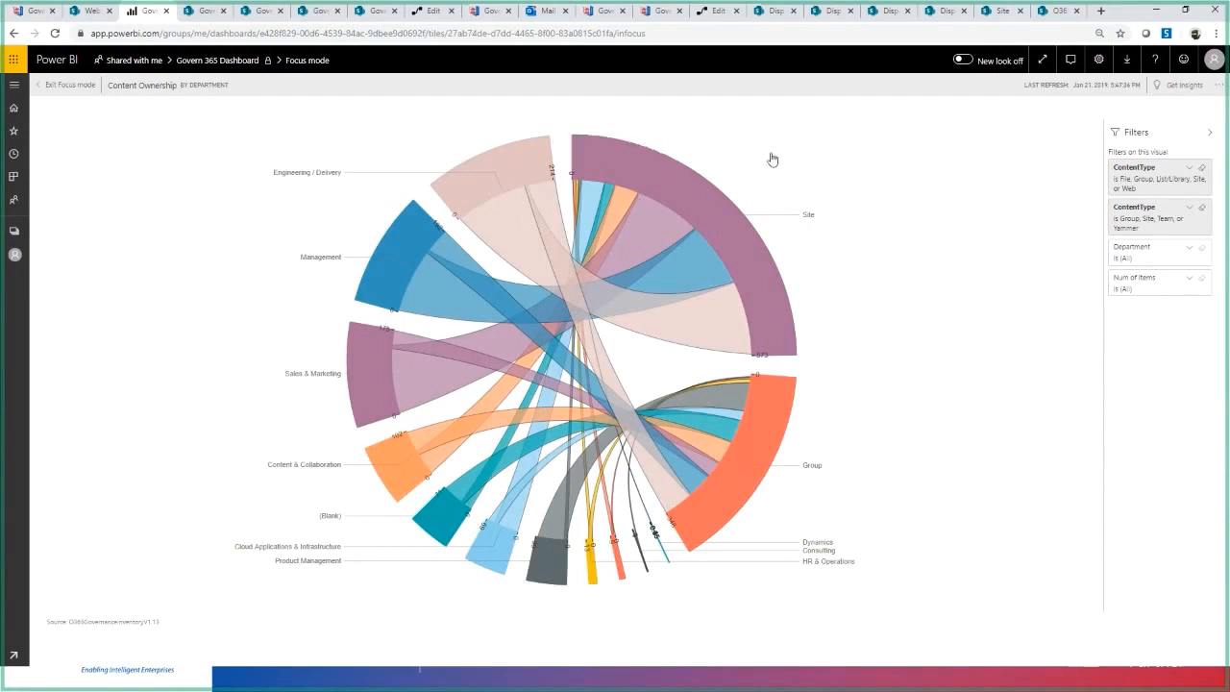
- Examine how departments such as Sales & Marketing own sites and groups in the ownership chart, and return to the dashboard
mouse_move(371, 359)
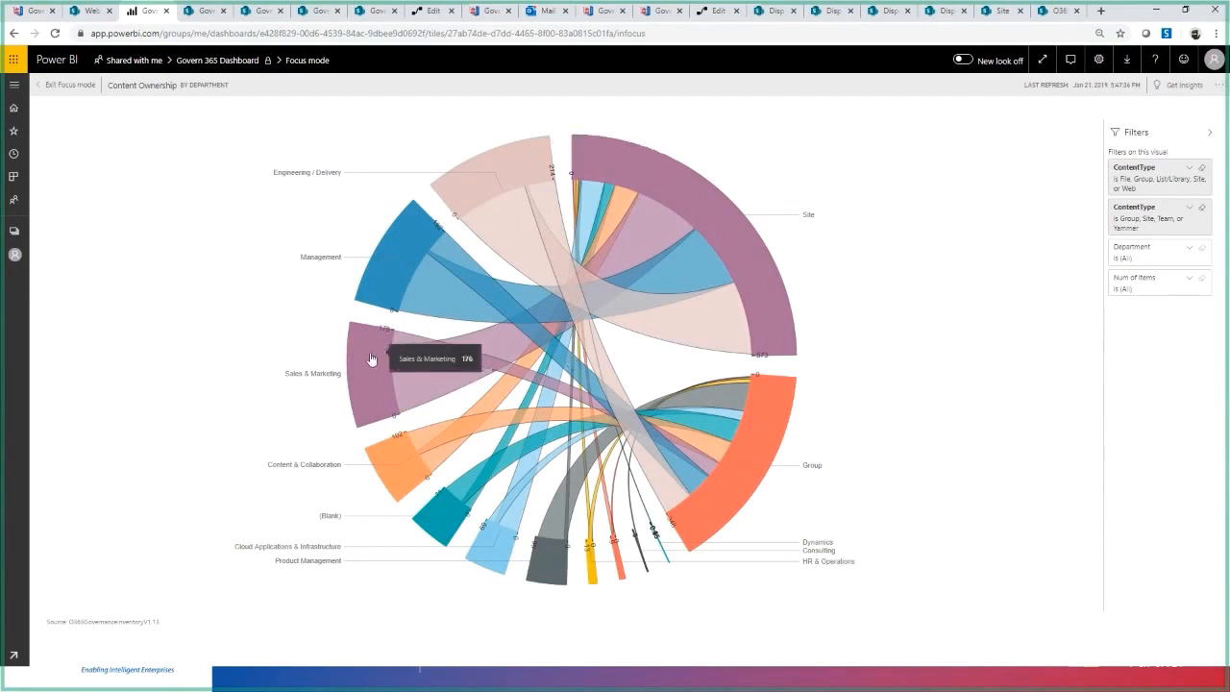
mouse_move(684, 211)
mouse_move(494, 362)
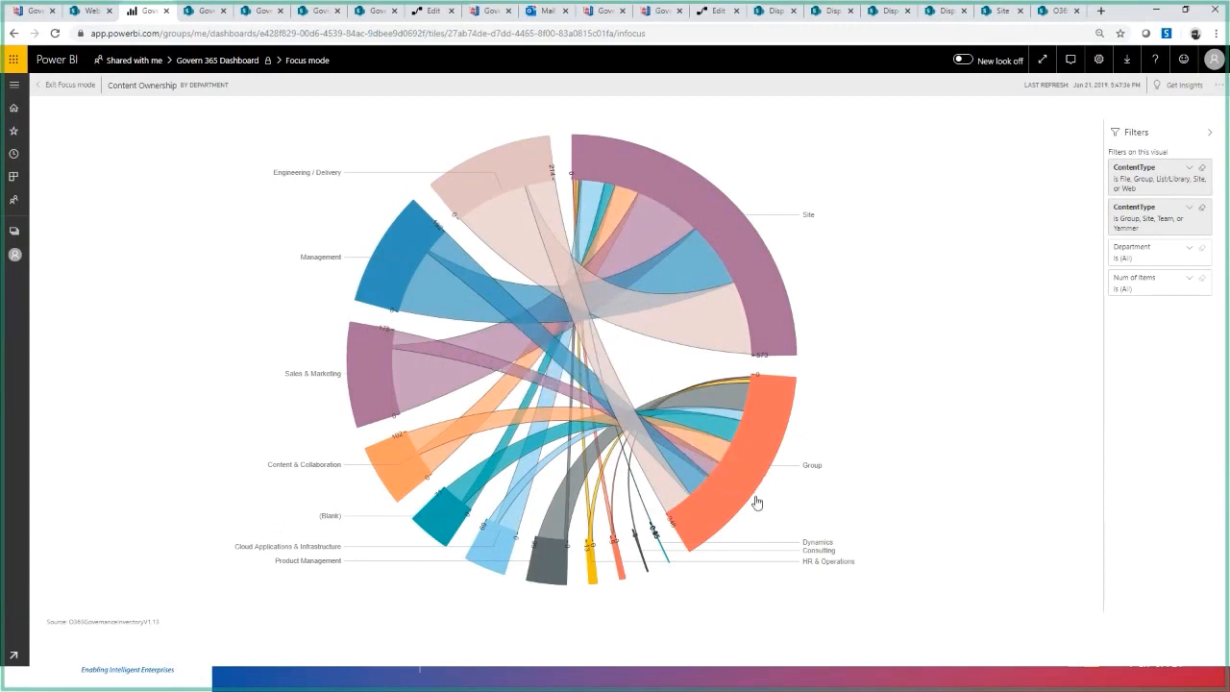
mouse_move(756, 486)
left_click(225, 63)
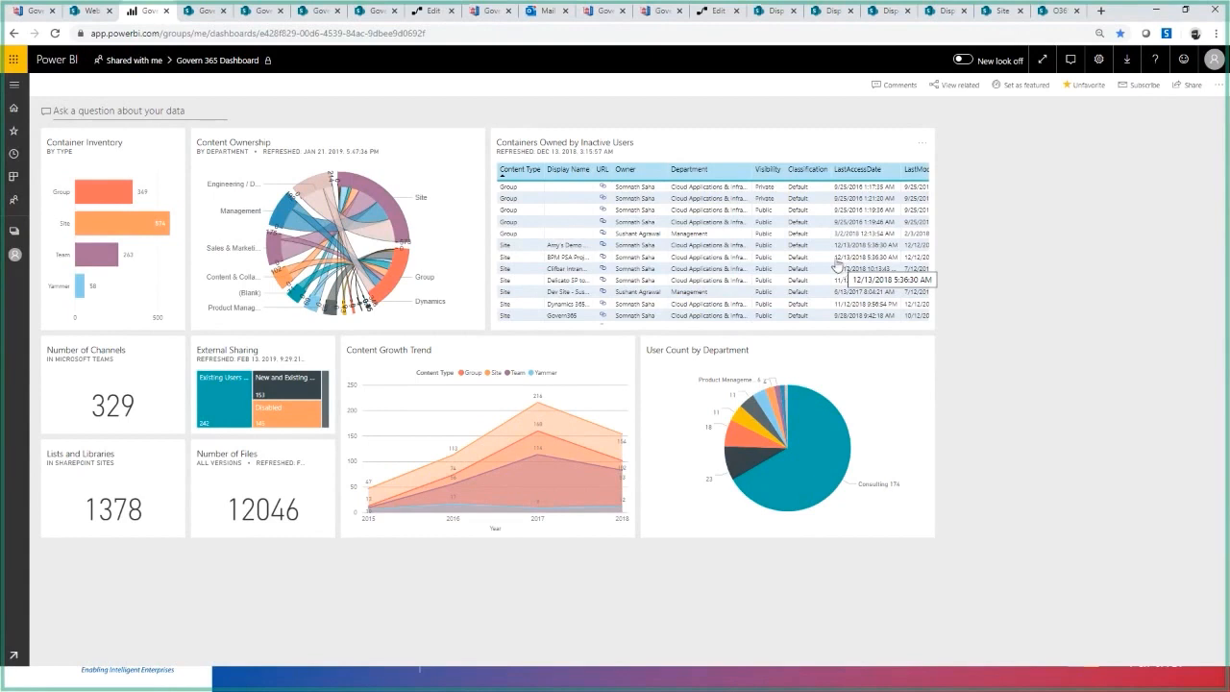
- Open the report behind Containers Owned by Inactive Users, review its container list, and go back to the dashboard
left_click(589, 151)
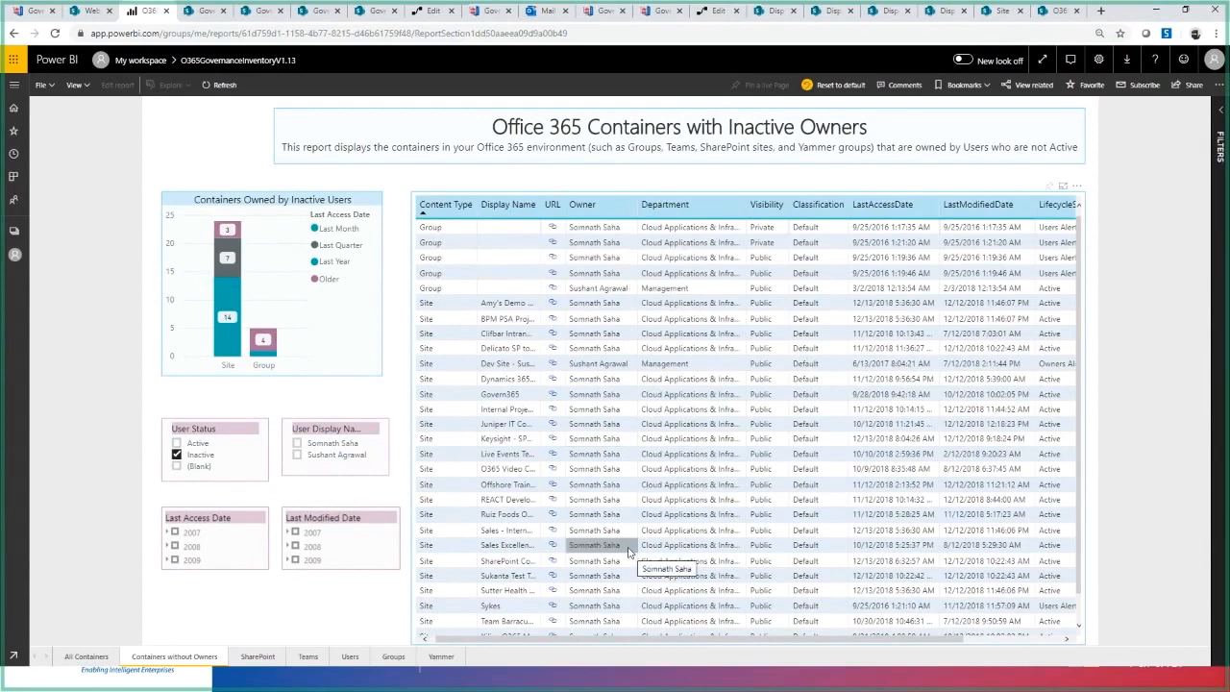
left_click(13, 36)
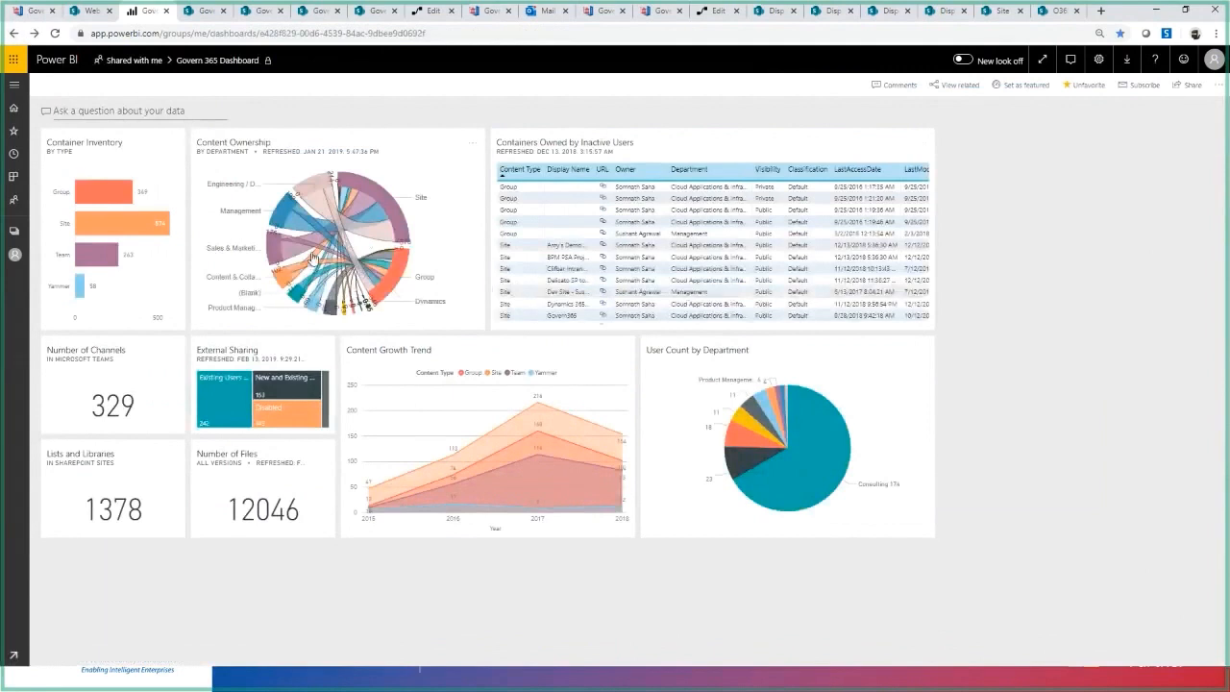
- Open the report behind Container Inventory and examine its content access date, lifecycle state and inventory-by-type visuals
left_click(131, 159)
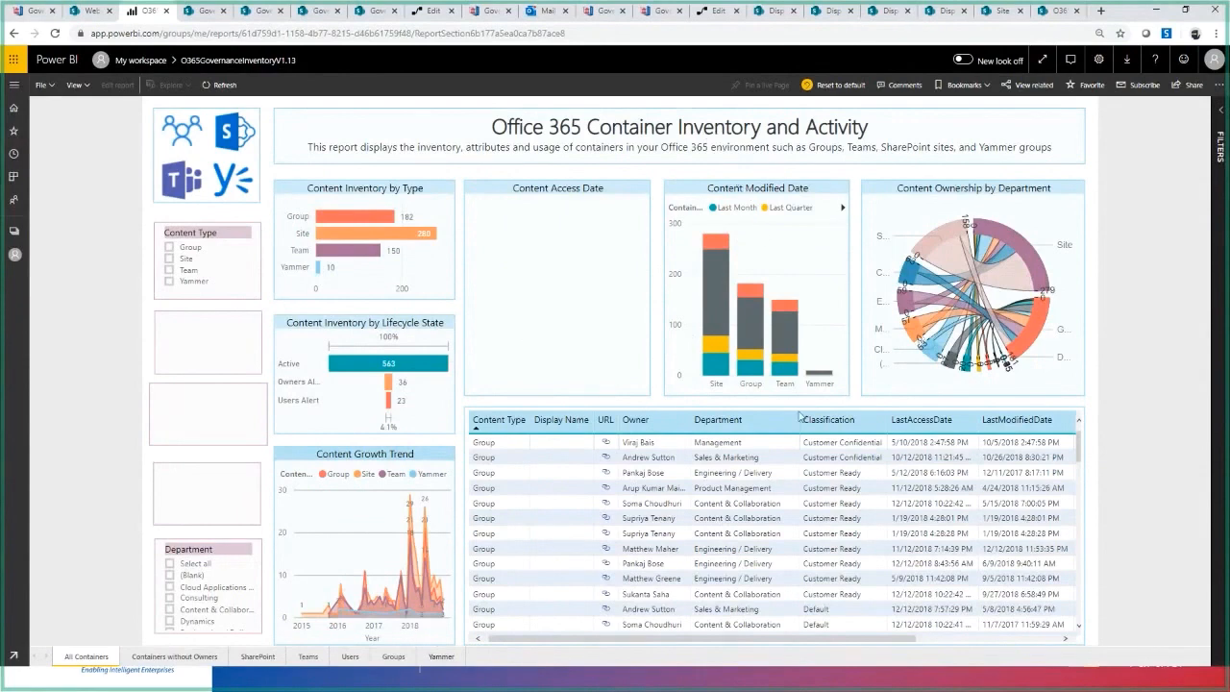
left_click(862, 492)
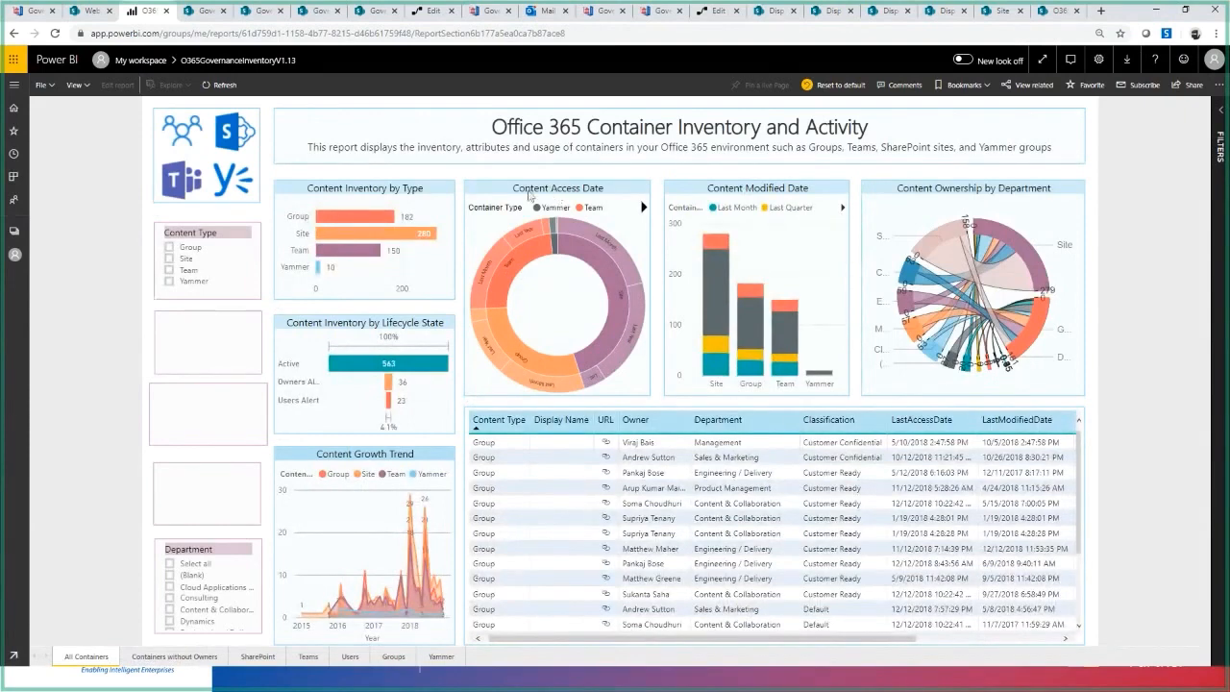
left_click(488, 276)
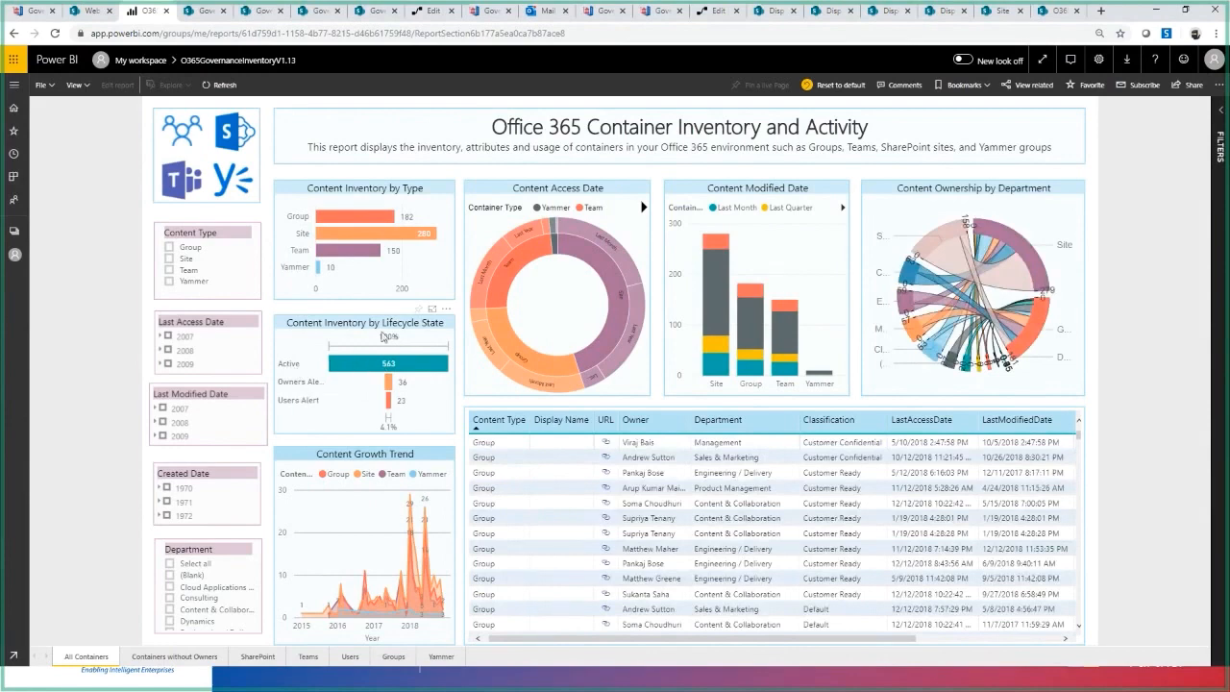
mouse_move(351, 364)
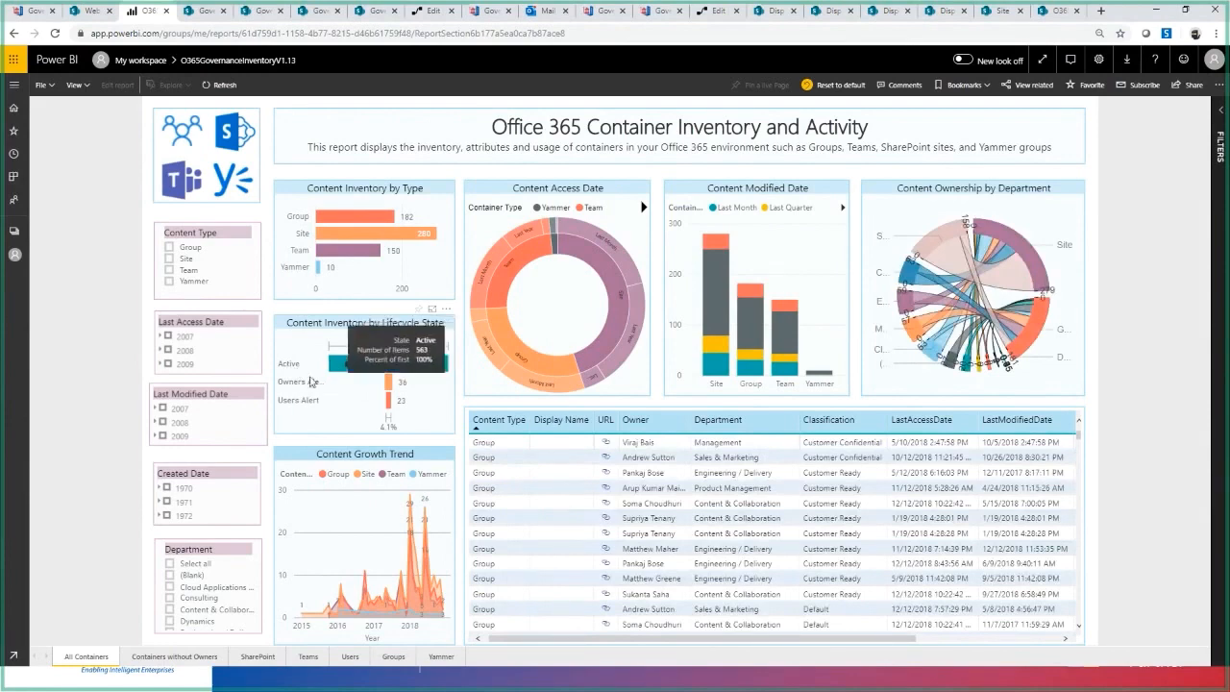
mouse_move(387, 384)
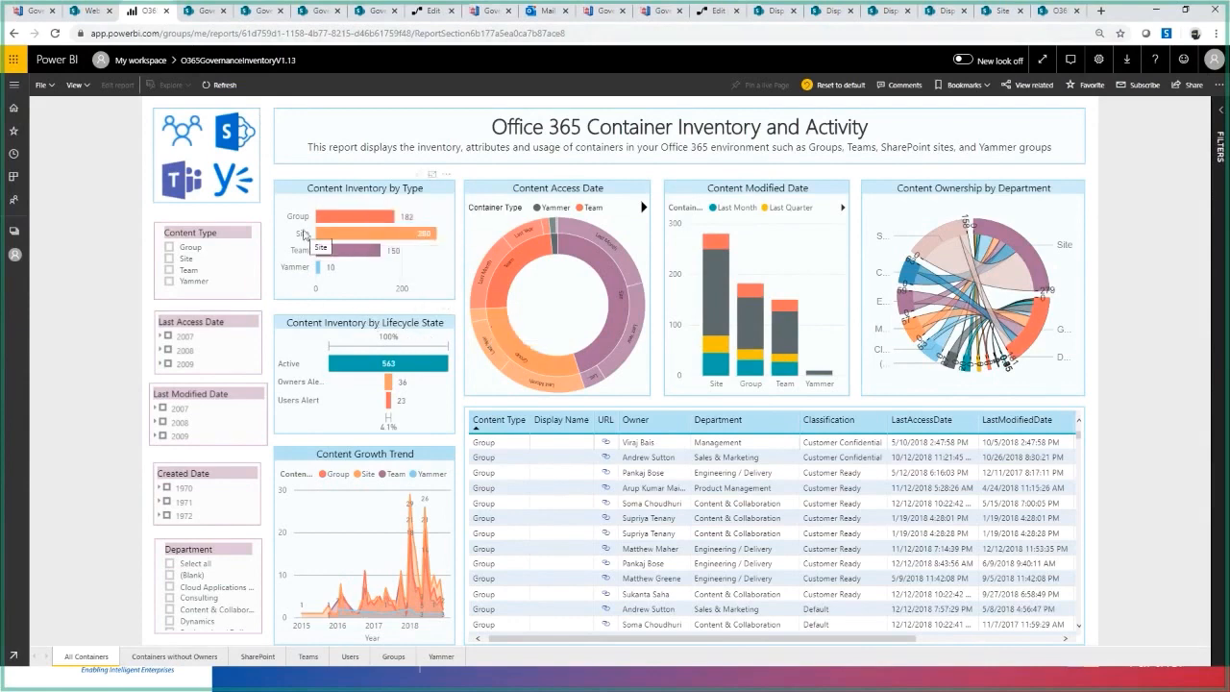
mouse_move(365, 237)
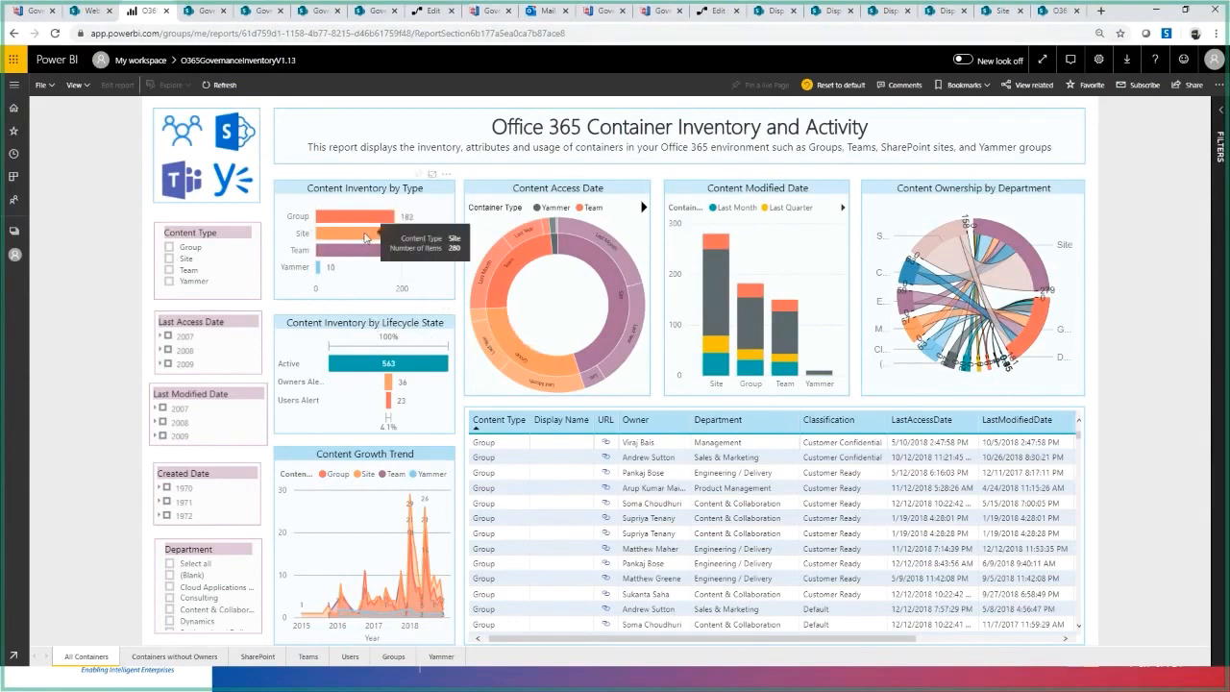
mouse_move(368, 259)
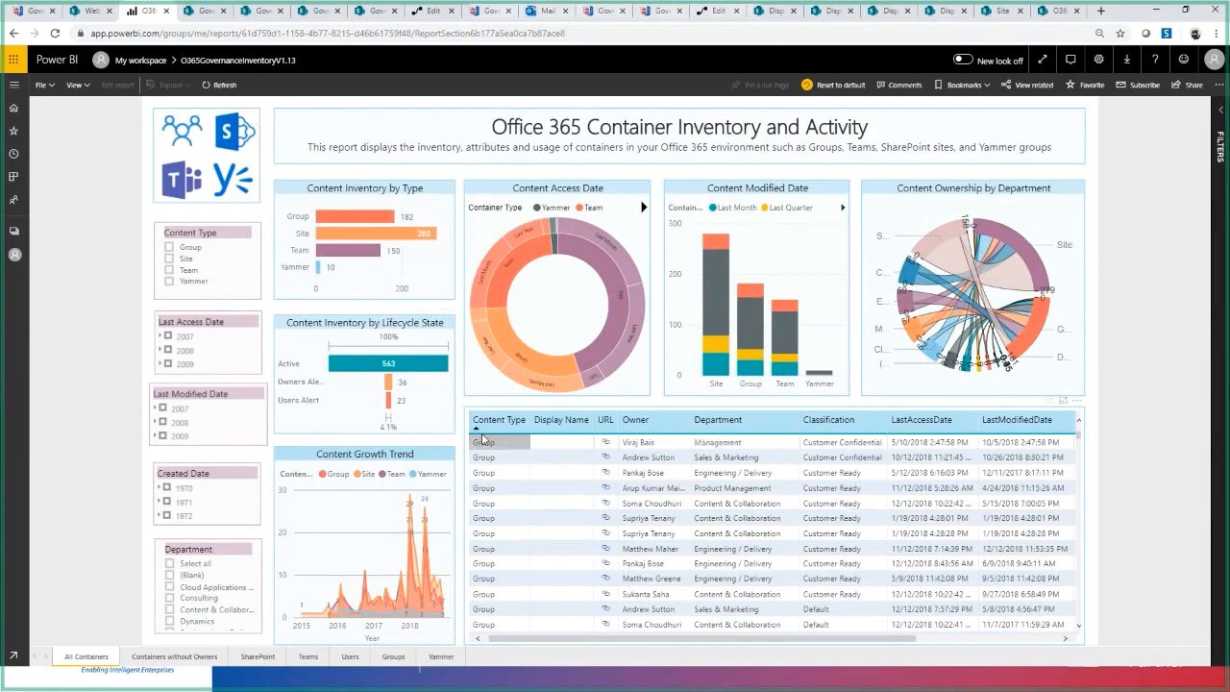
key("alt+Tab")
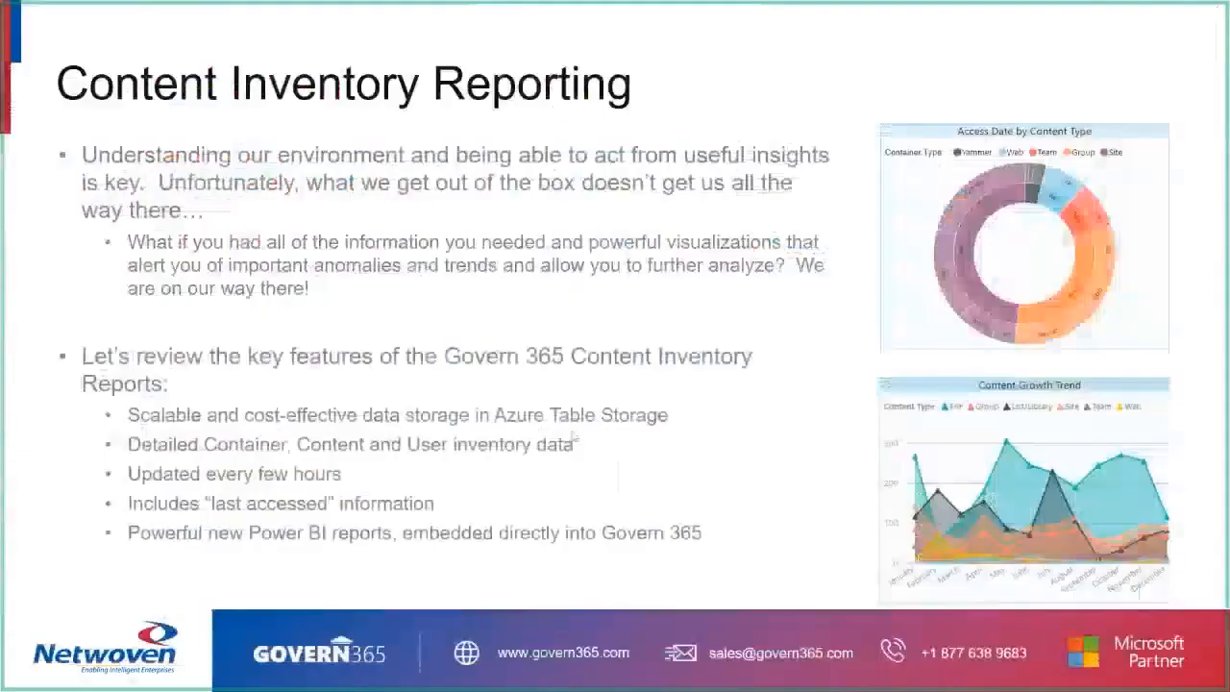
key("Right")
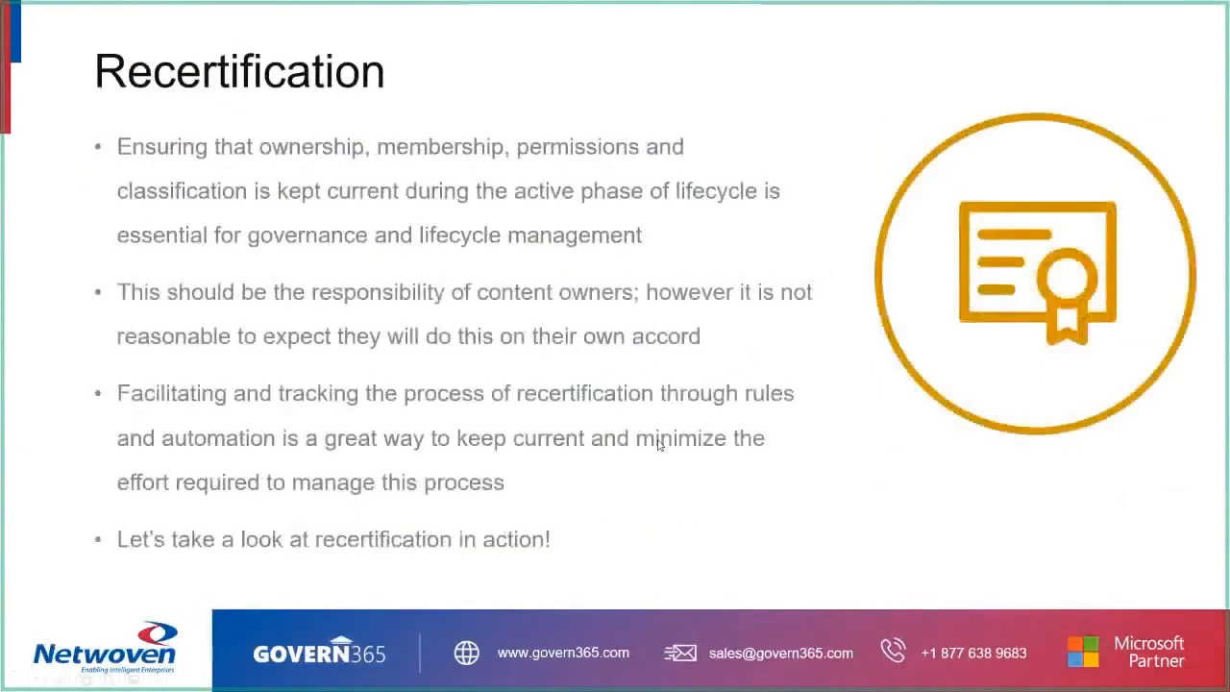
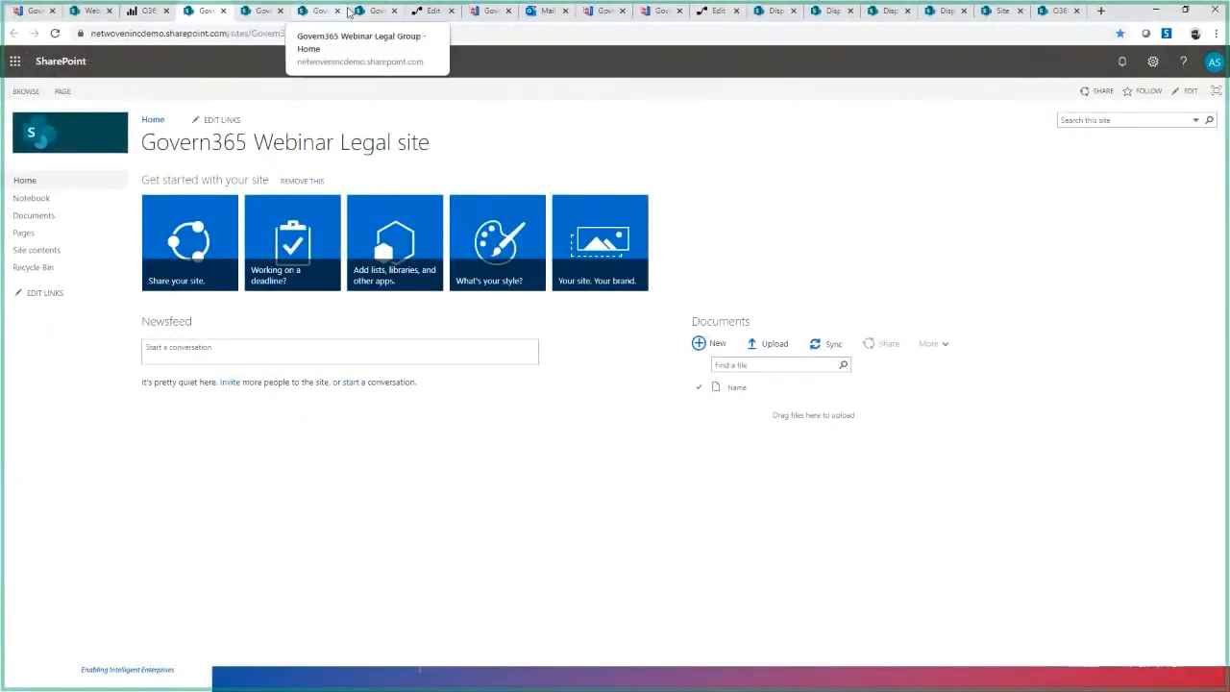
- Look through the home pages of the Govern365 Webinar Legal site, Finance Team and Legal Group
left_click(264, 10)
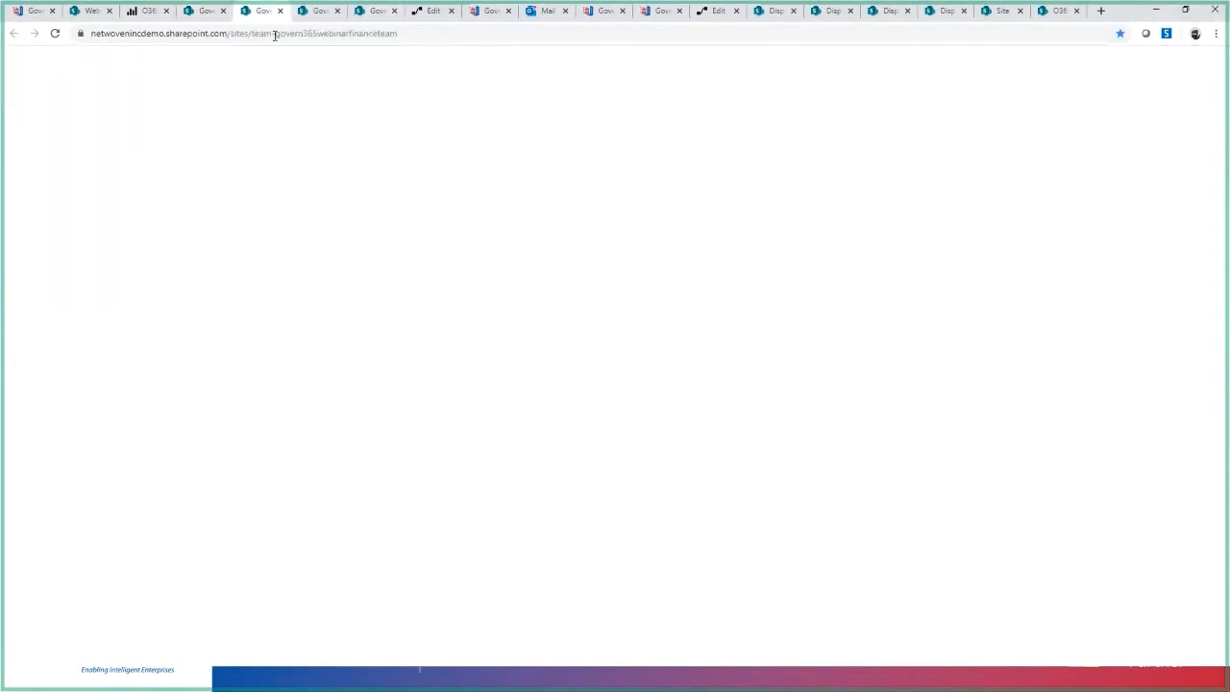
left_click(322, 11)
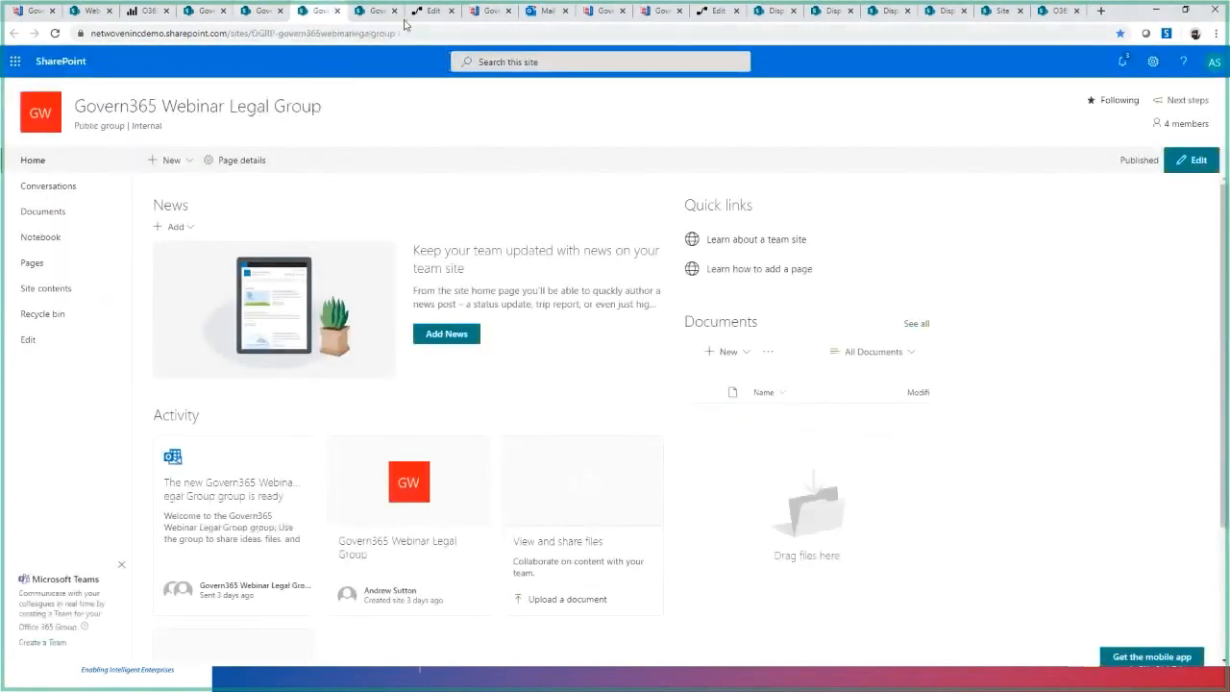
left_click(432, 12)
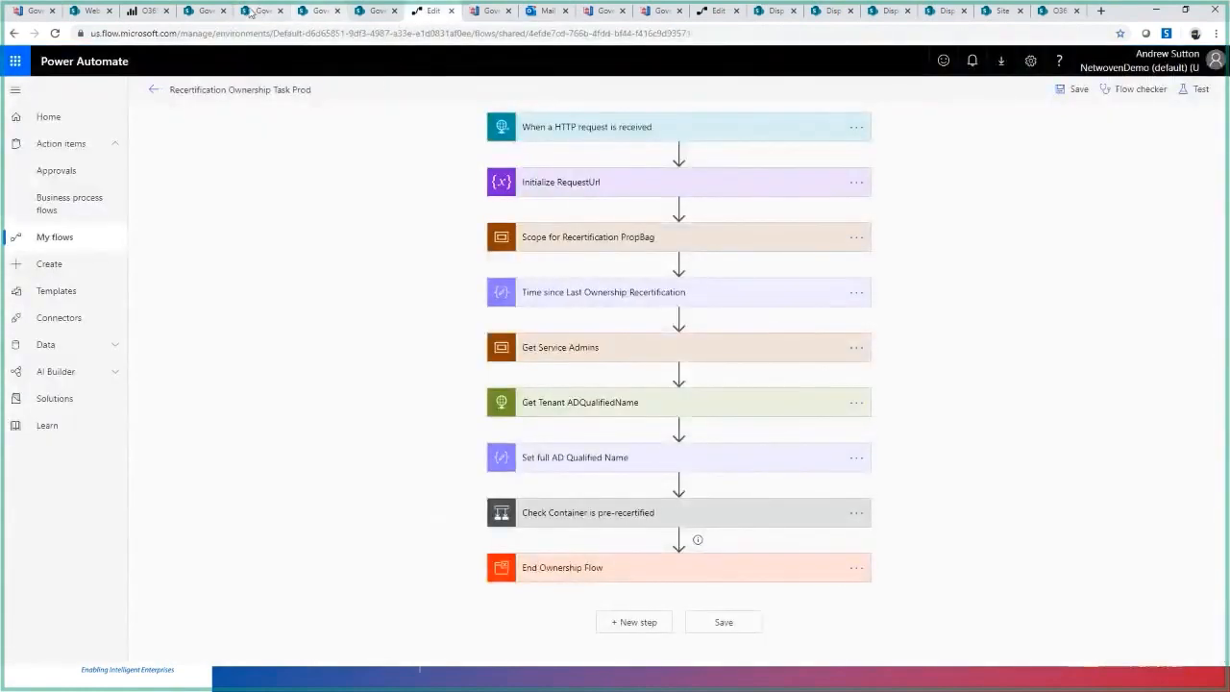
left_click(205, 11)
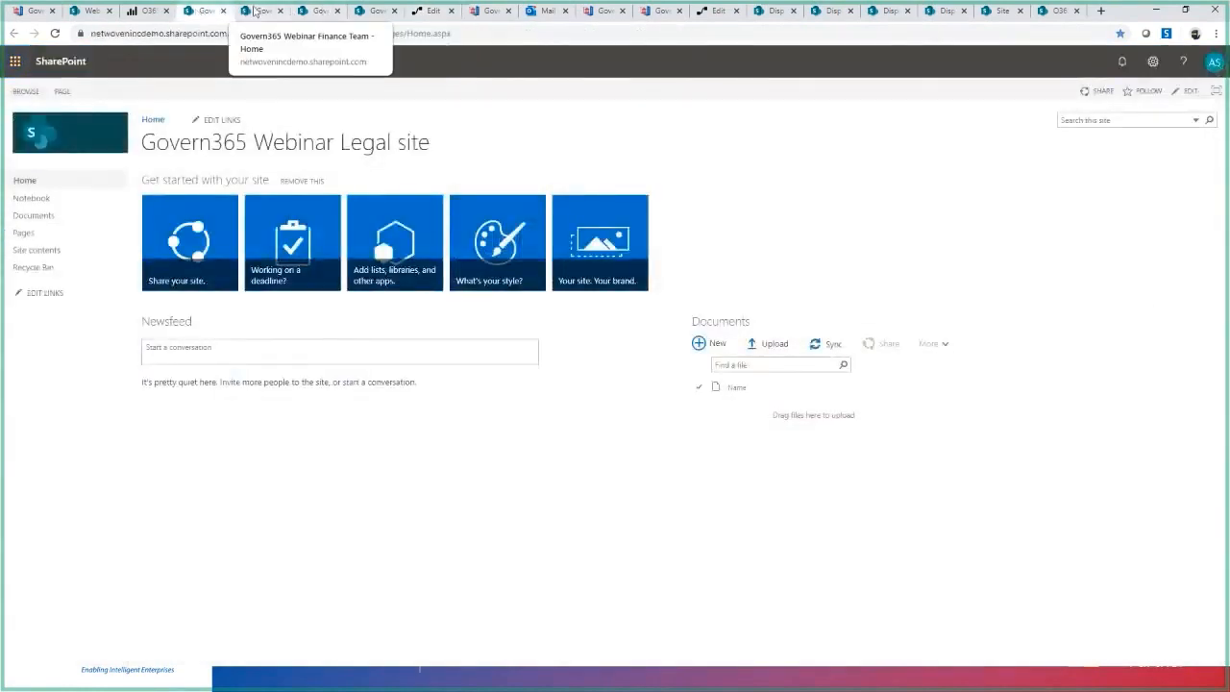
left_click(258, 11)
left_click(321, 11)
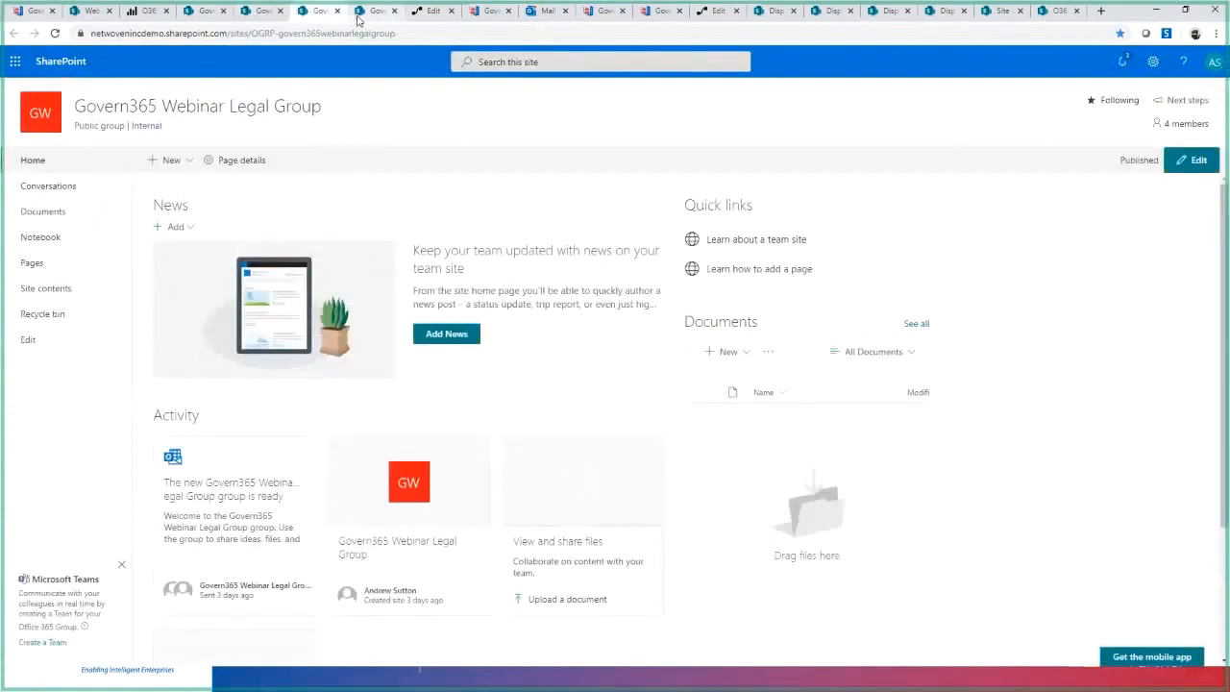
- Switch to the Govern365 Webinar Quality Site and examine its CostCenter and DepartmentArea web properties
left_click(373, 10)
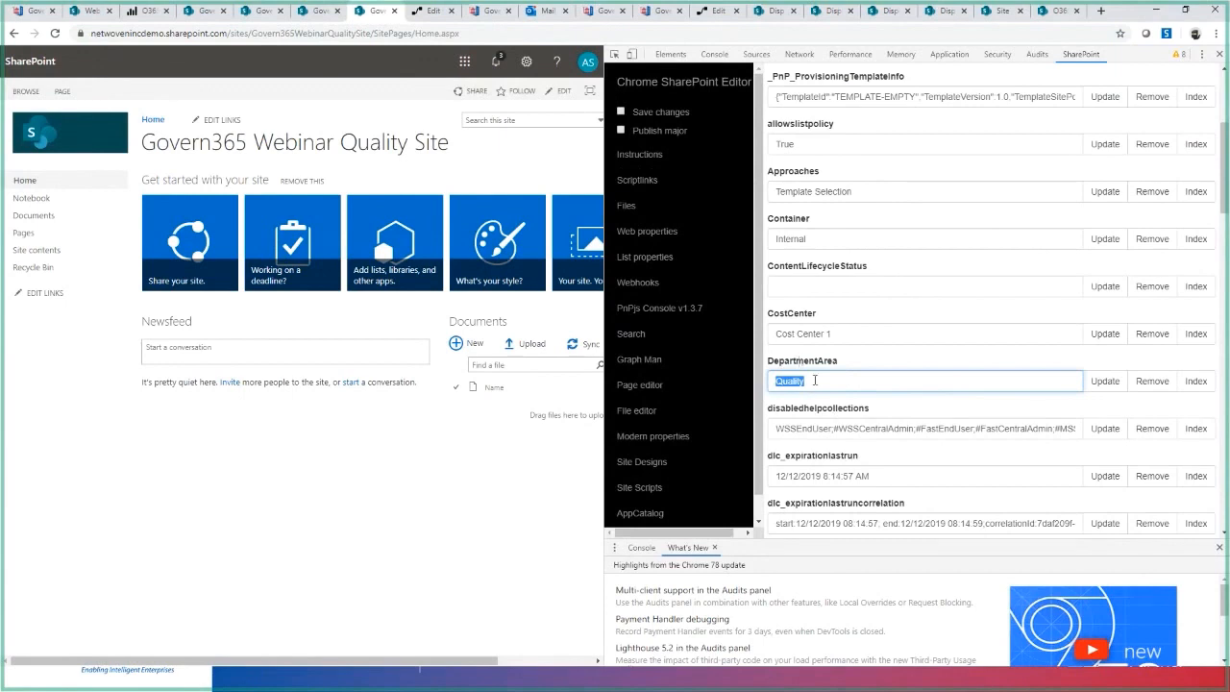
left_click(846, 333)
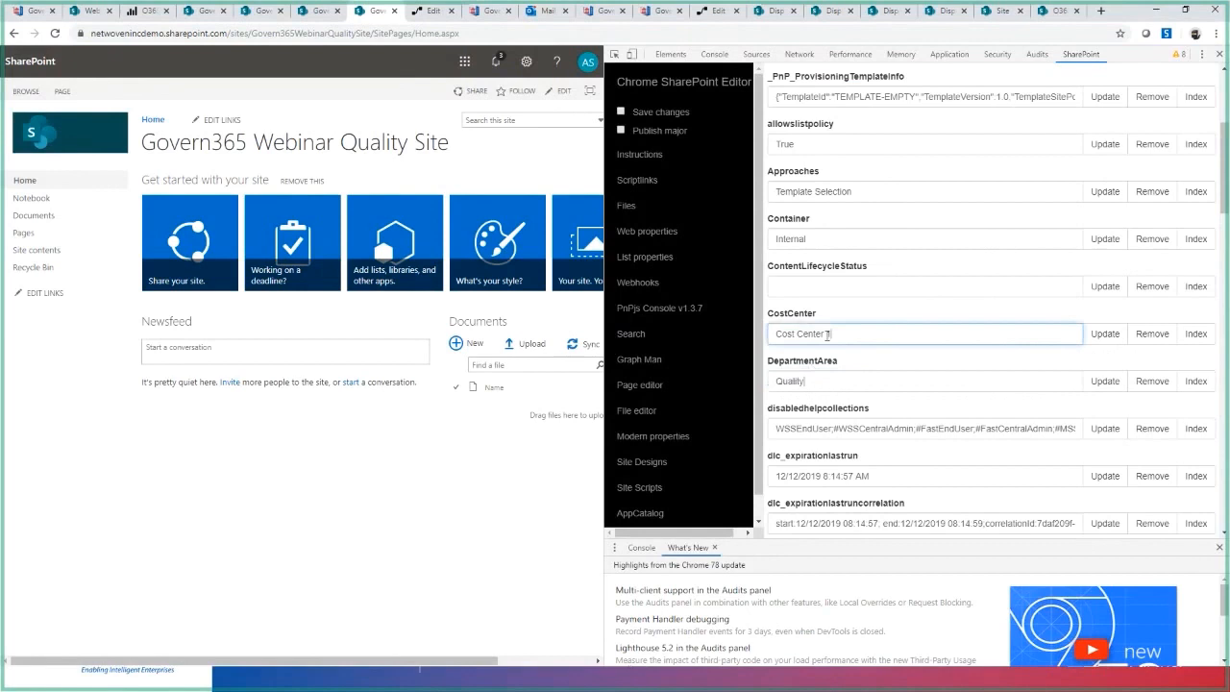
left_click_drag(828, 333, 758, 341)
left_click_drag(823, 380, 774, 385)
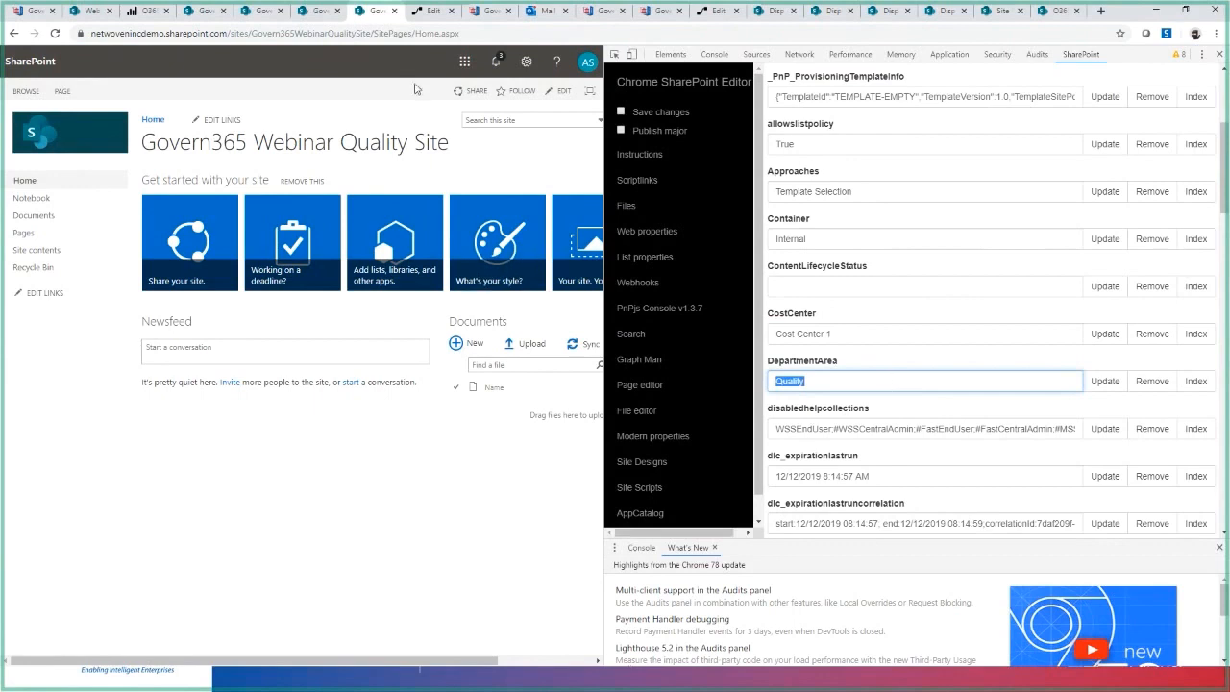
left_click(369, 6)
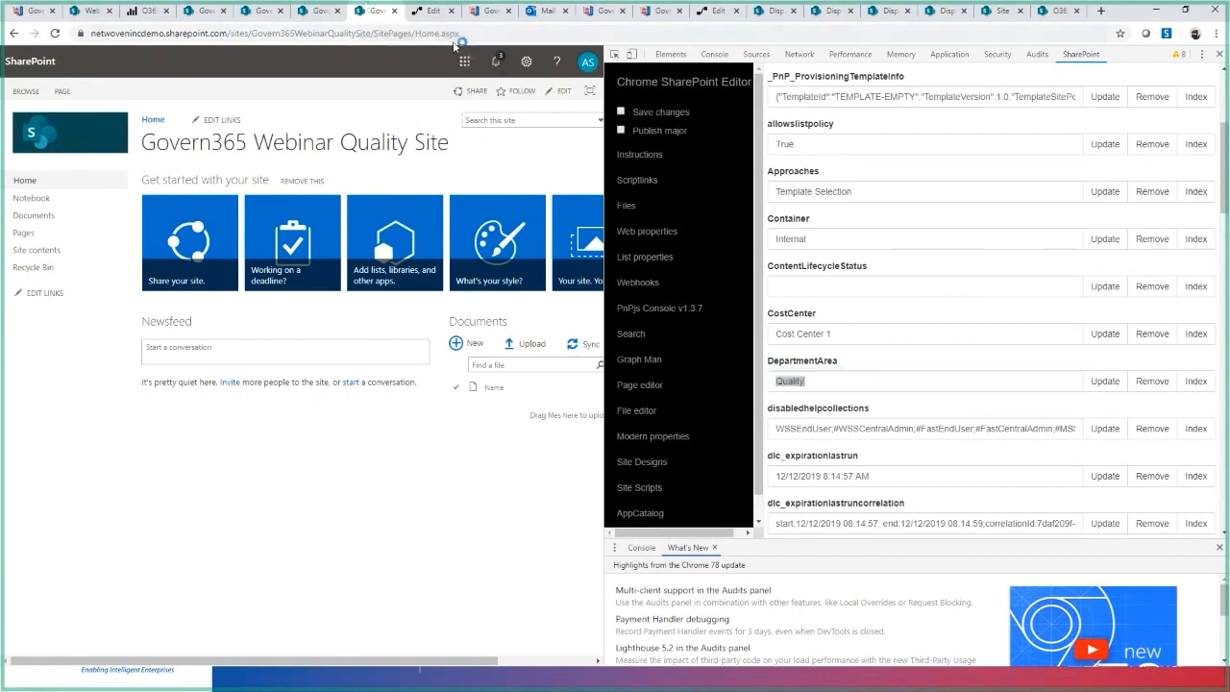
- Test the Recertification Ownership Task Prod flow in Power Automate using data from the most recent previous run
left_click(448, 14)
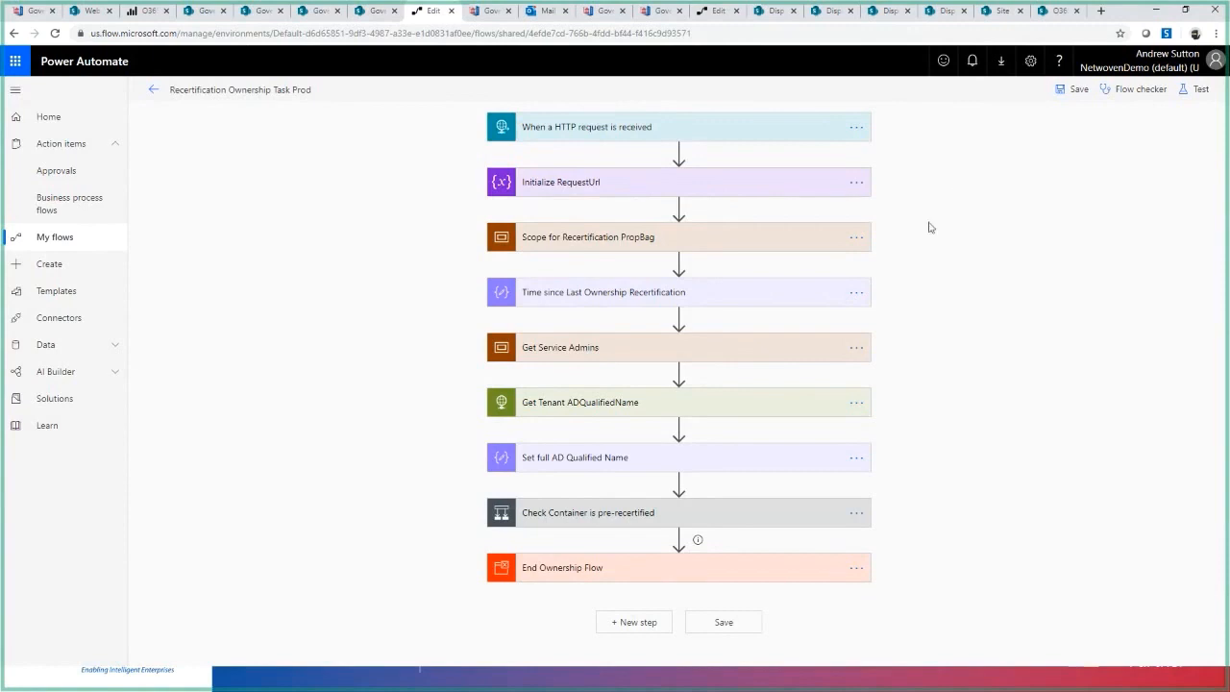
left_click(1199, 90)
left_click(1029, 142)
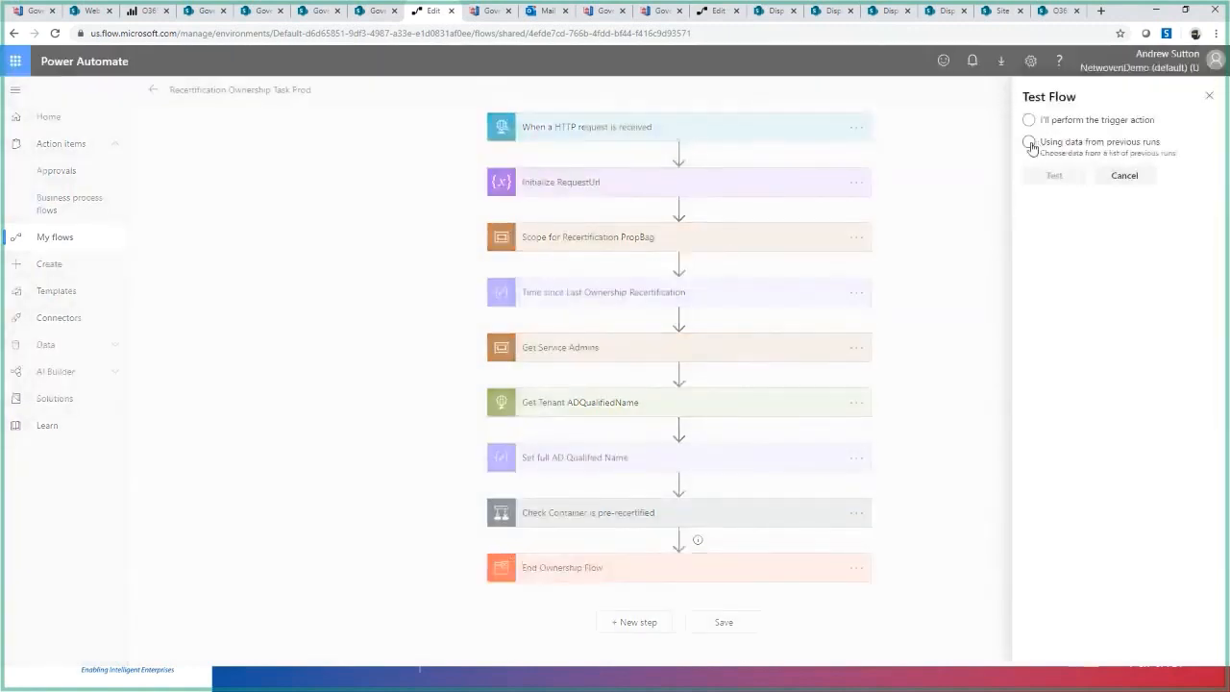
left_click(1034, 177)
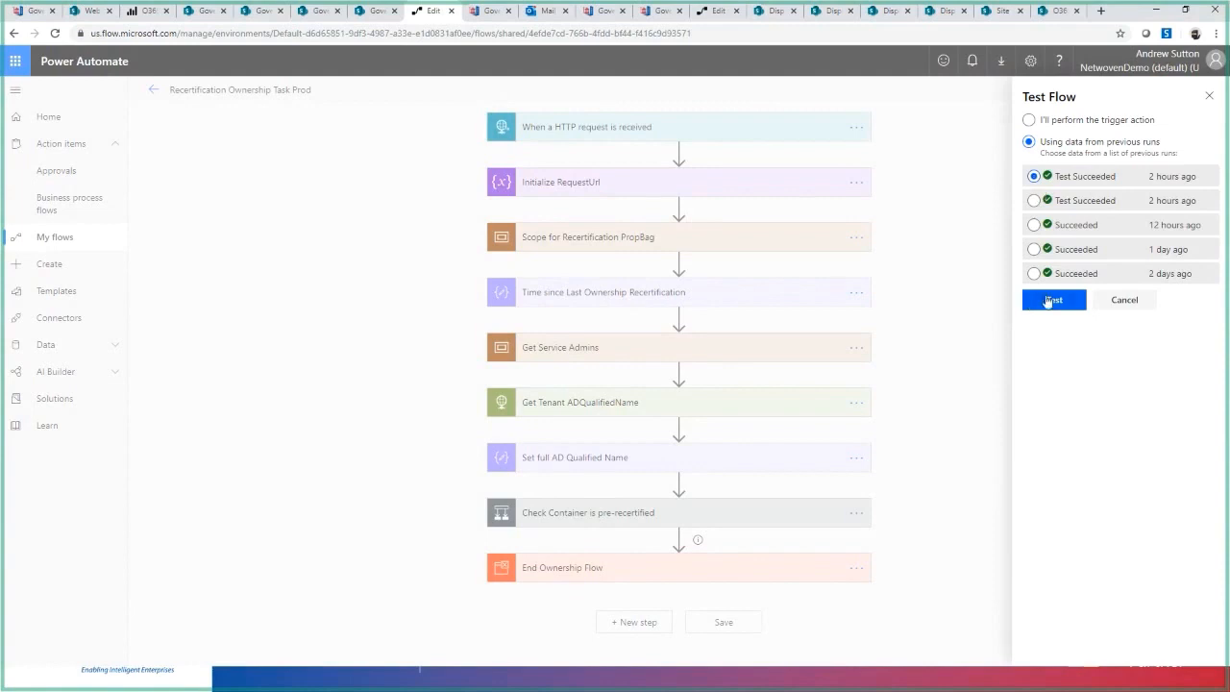
left_click(627, 130)
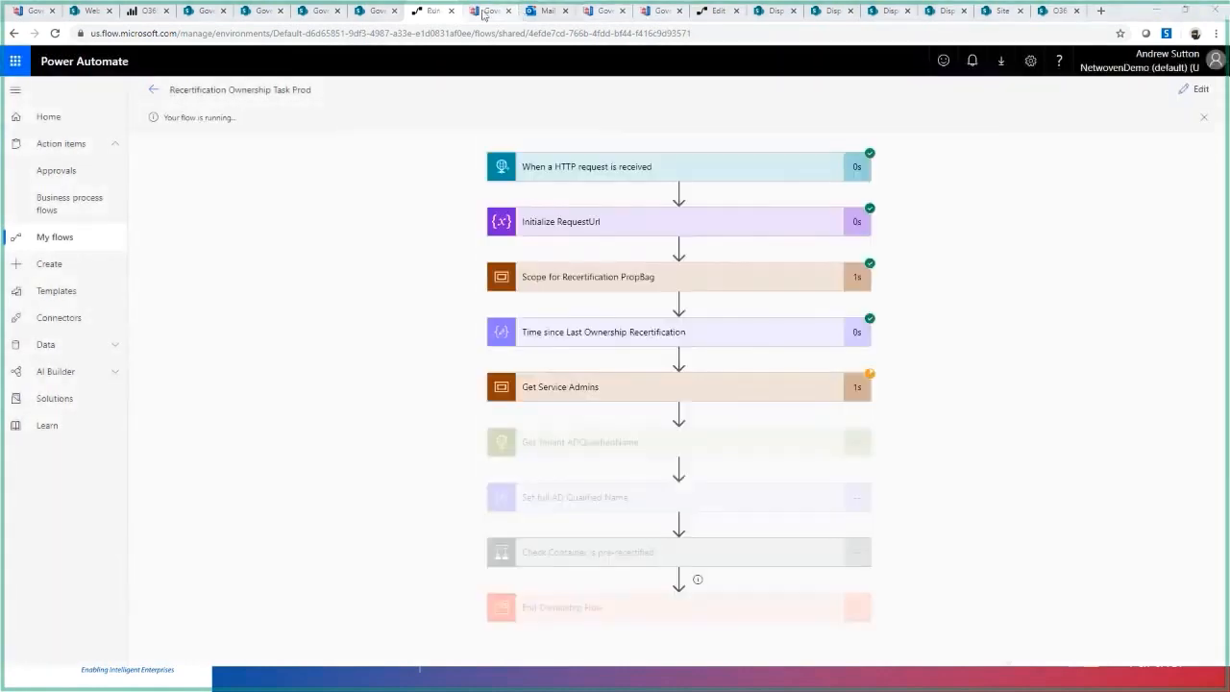
- In Govern 365's recertification policies, review the Webinar Recertification Catch-All policy's scope, refinement criteria, frequency and action, and return to the policy list
left_click(483, 13)
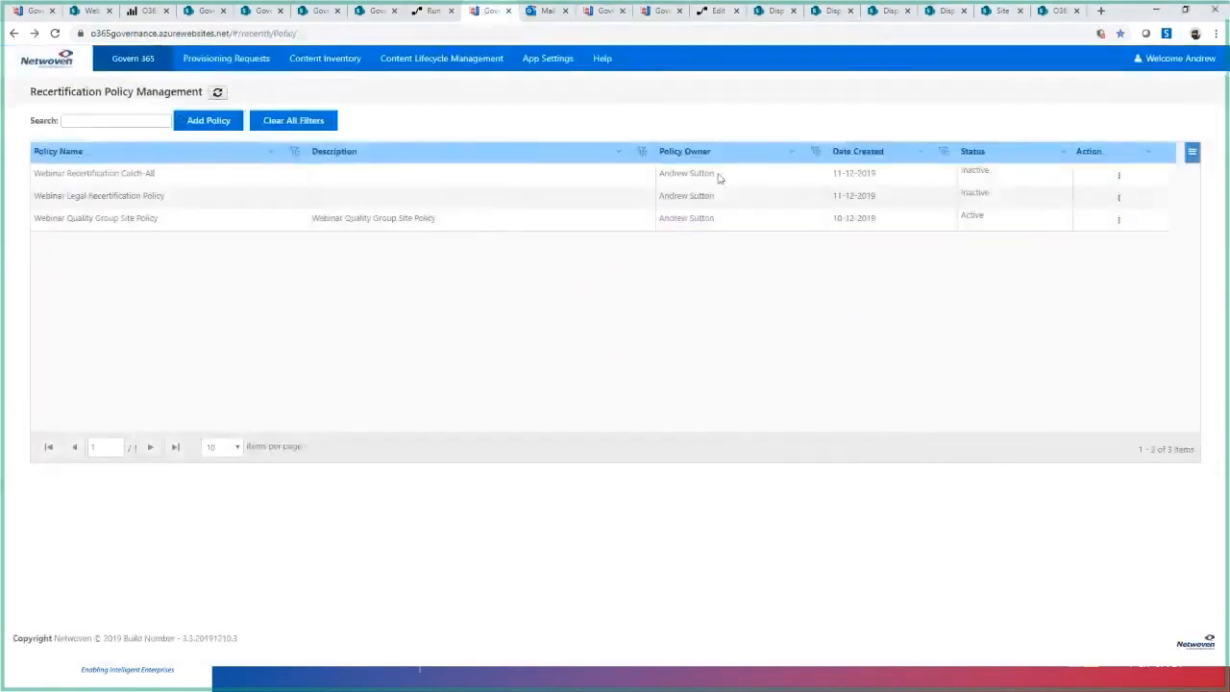
mouse_move(455, 60)
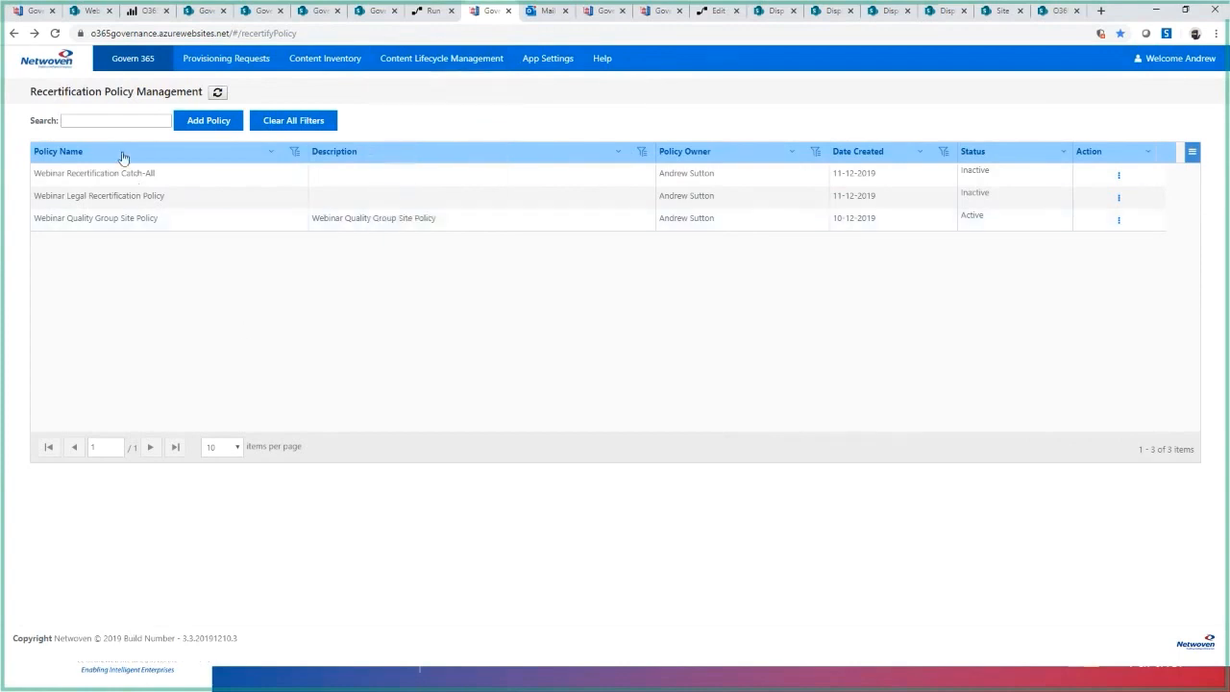
left_click(1119, 175)
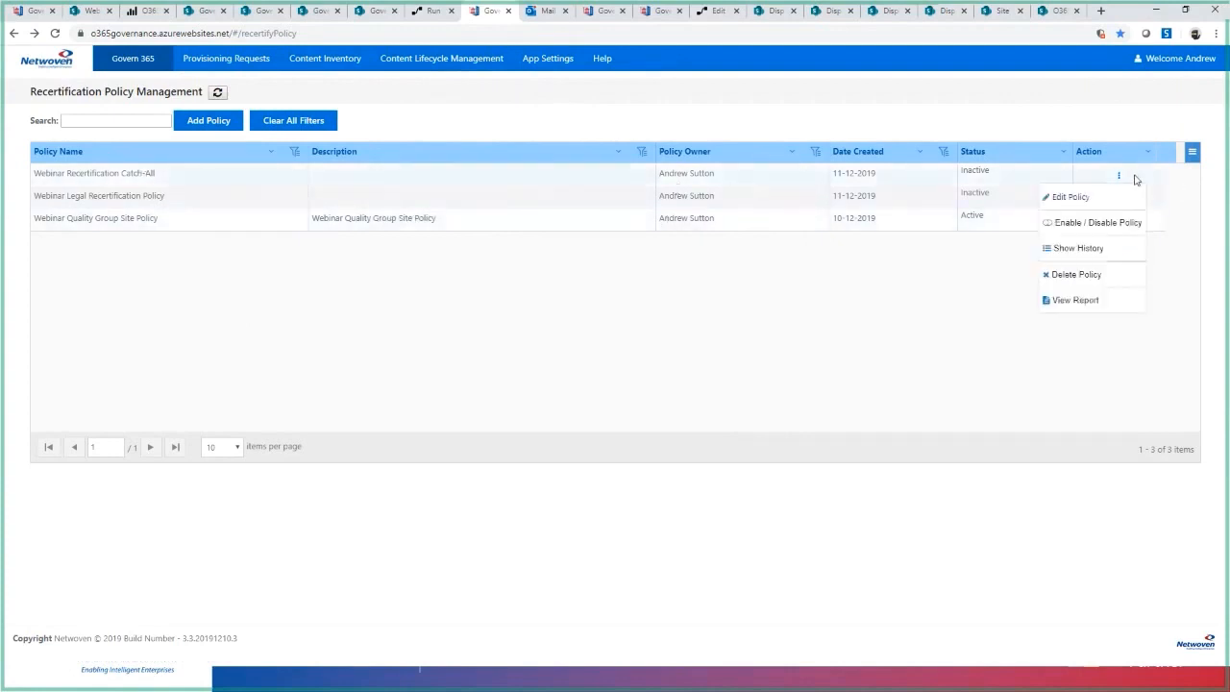
left_click(1087, 203)
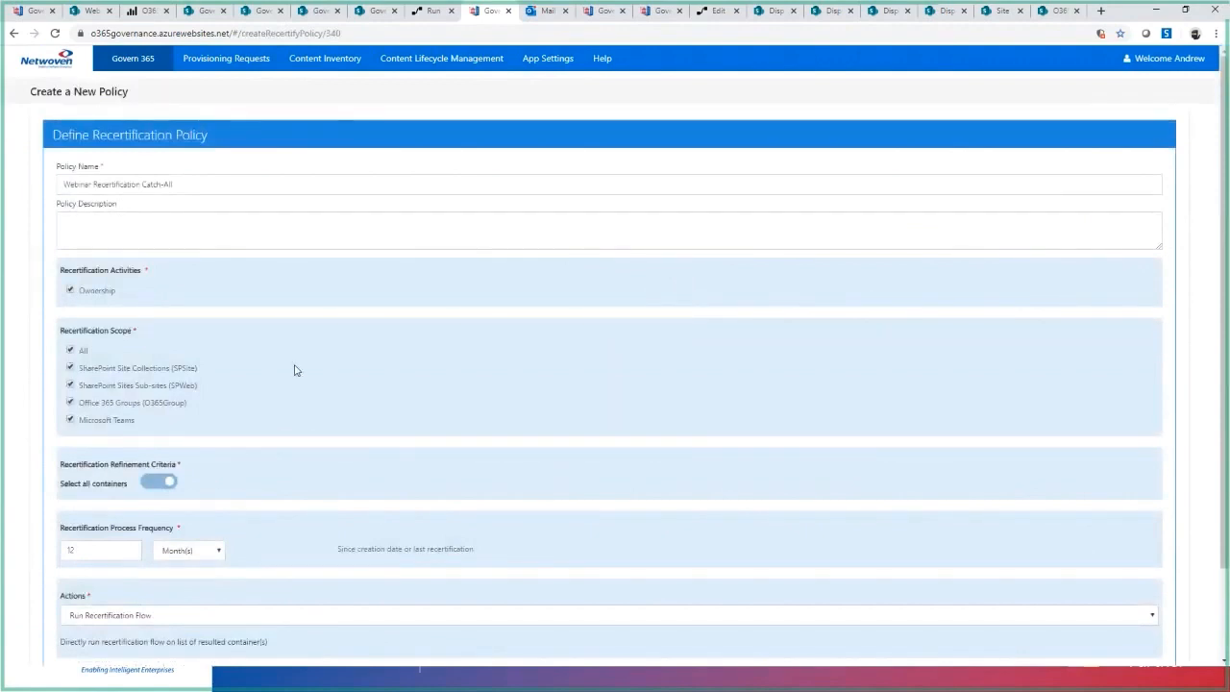
scroll(279, 413, "down", 2)
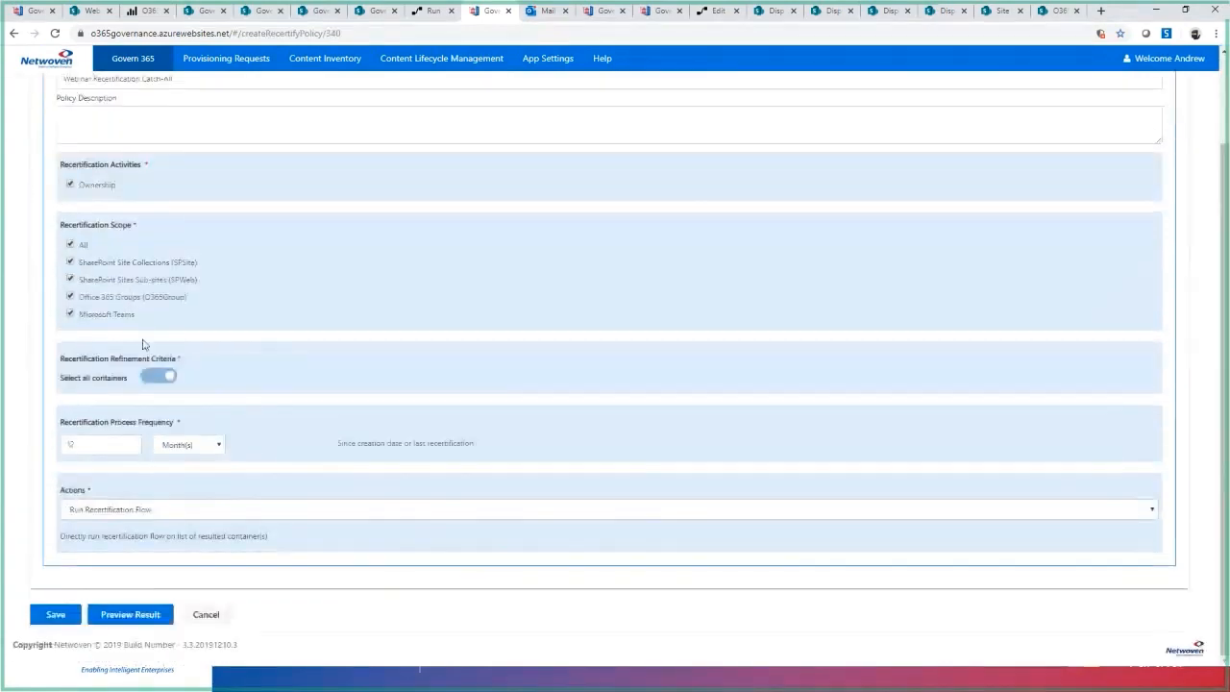
scroll(89, 180, "up", 3)
scroll(135, 471, "down", 3)
scroll(112, 260, "up", 1)
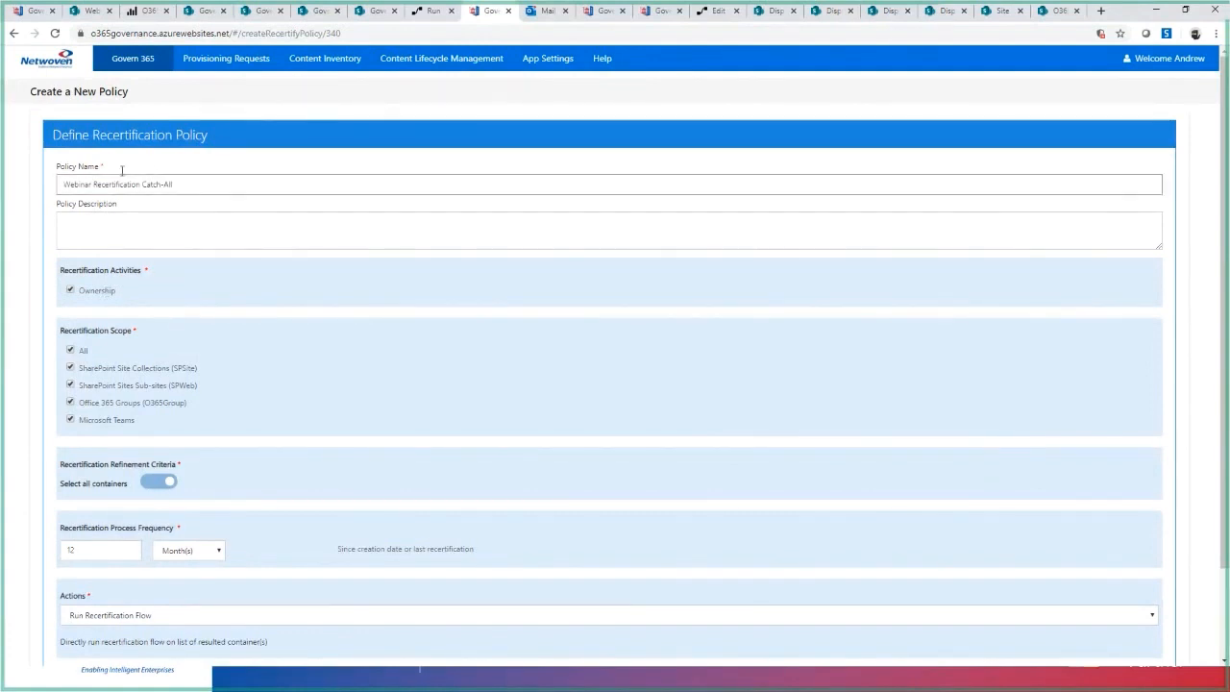
scroll(198, 448, "down", 2)
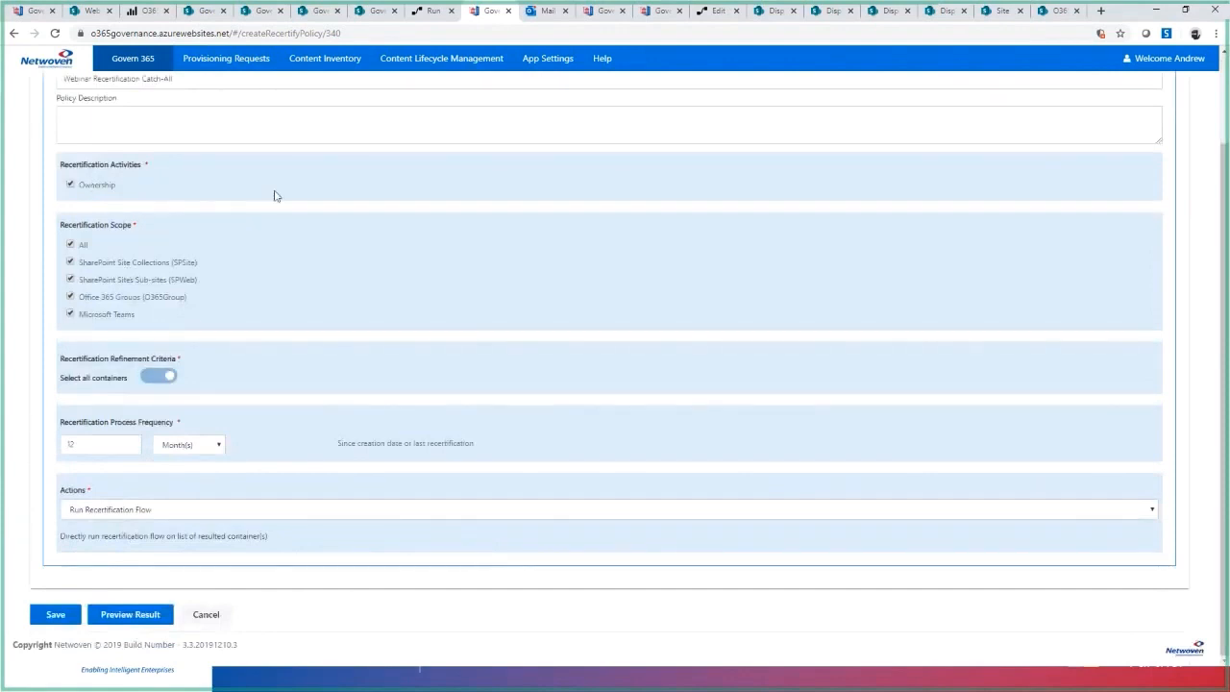
scroll(144, 115, "up", 2)
left_click(14, 34)
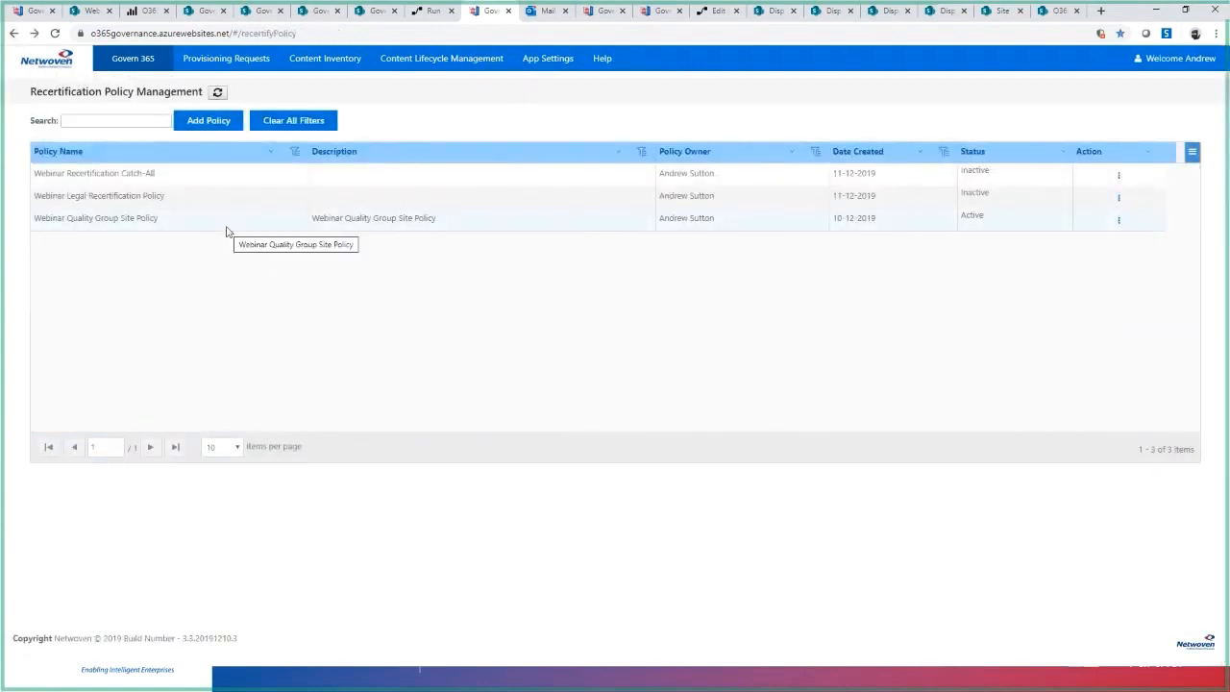
- Open the Webinar Legal Recertification Policy, examine its Department Area criterion and process frequency, and return to the policy list
left_click(1118, 197)
left_click(1097, 221)
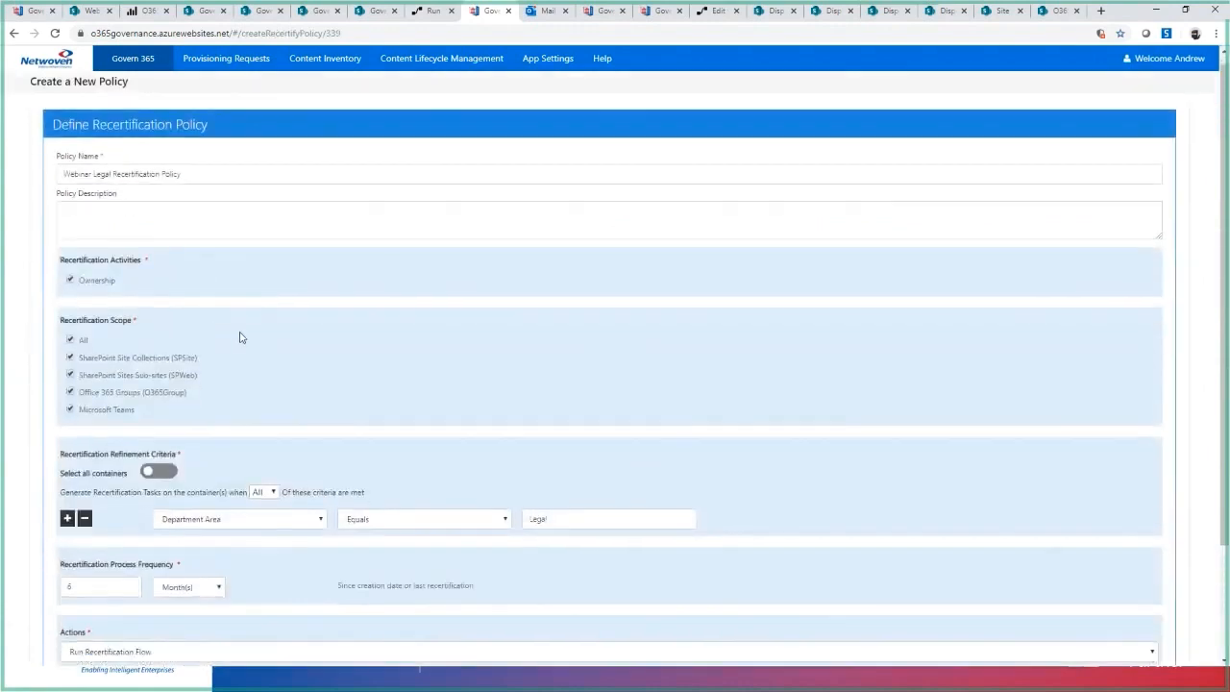
scroll(170, 400, "down", 2)
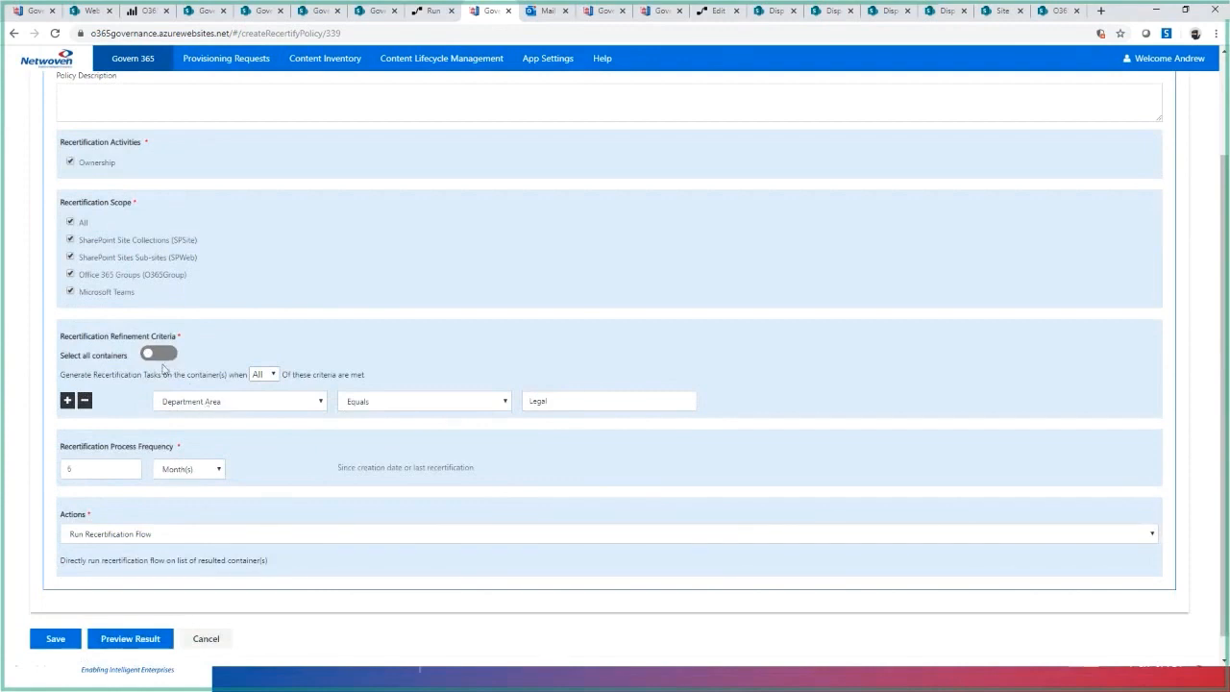
left_click(549, 410)
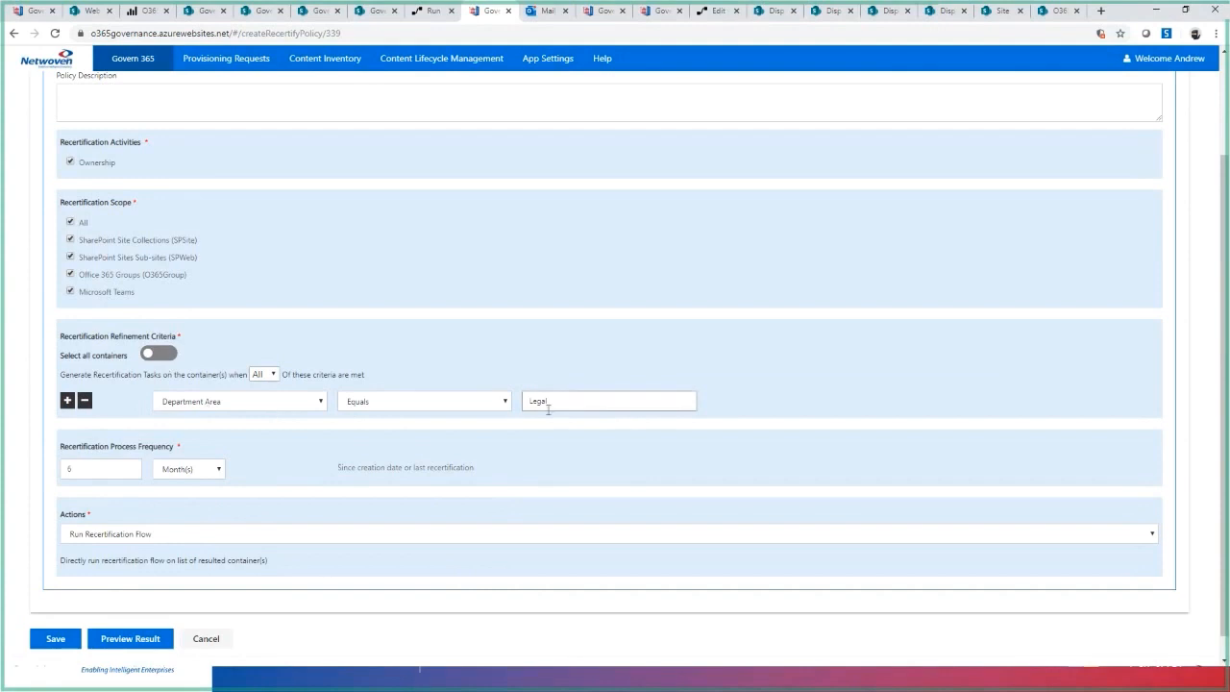
left_click(143, 468)
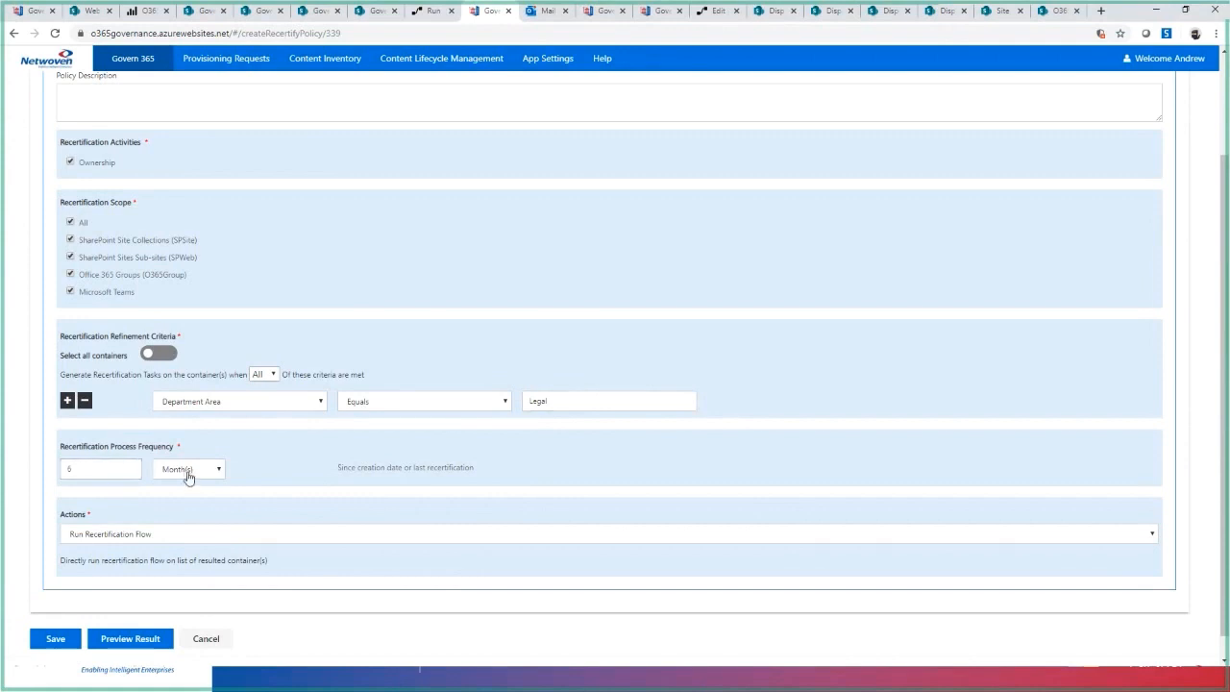
left_click(13, 33)
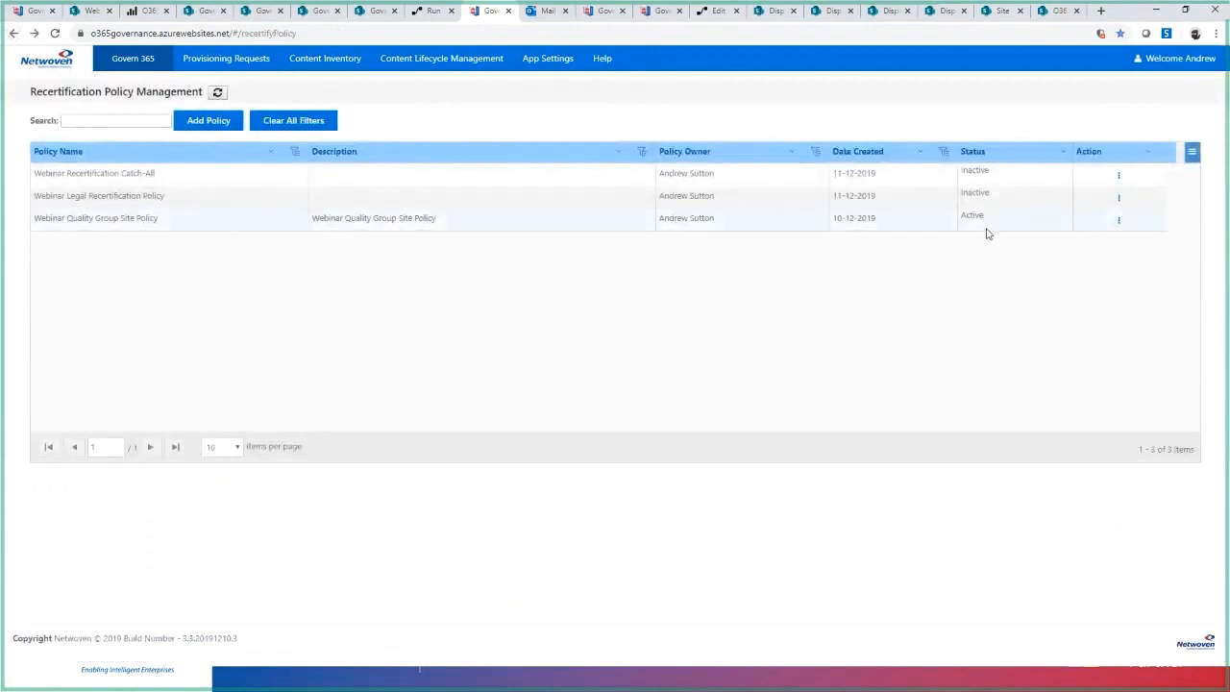
- Open the Webinar Quality Group Site Policy for editing and examine its scope, refinement criteria, frequency and action
left_click(1119, 220)
left_click(1070, 241)
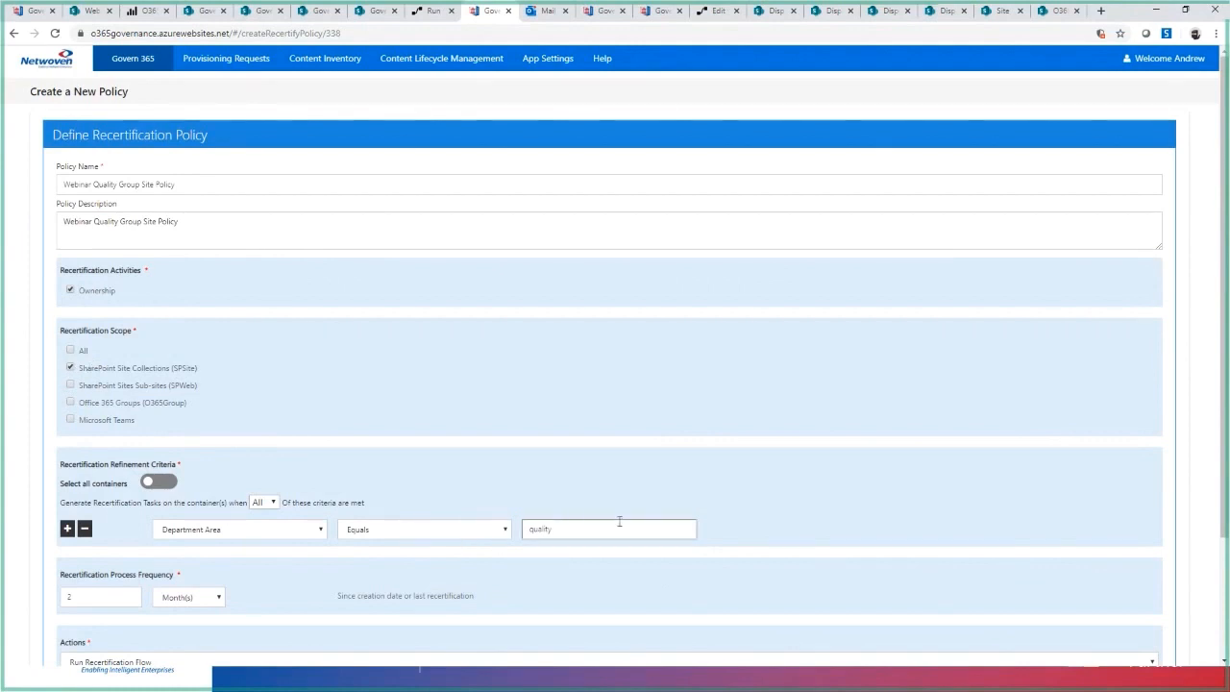
scroll(297, 284, "down", 3)
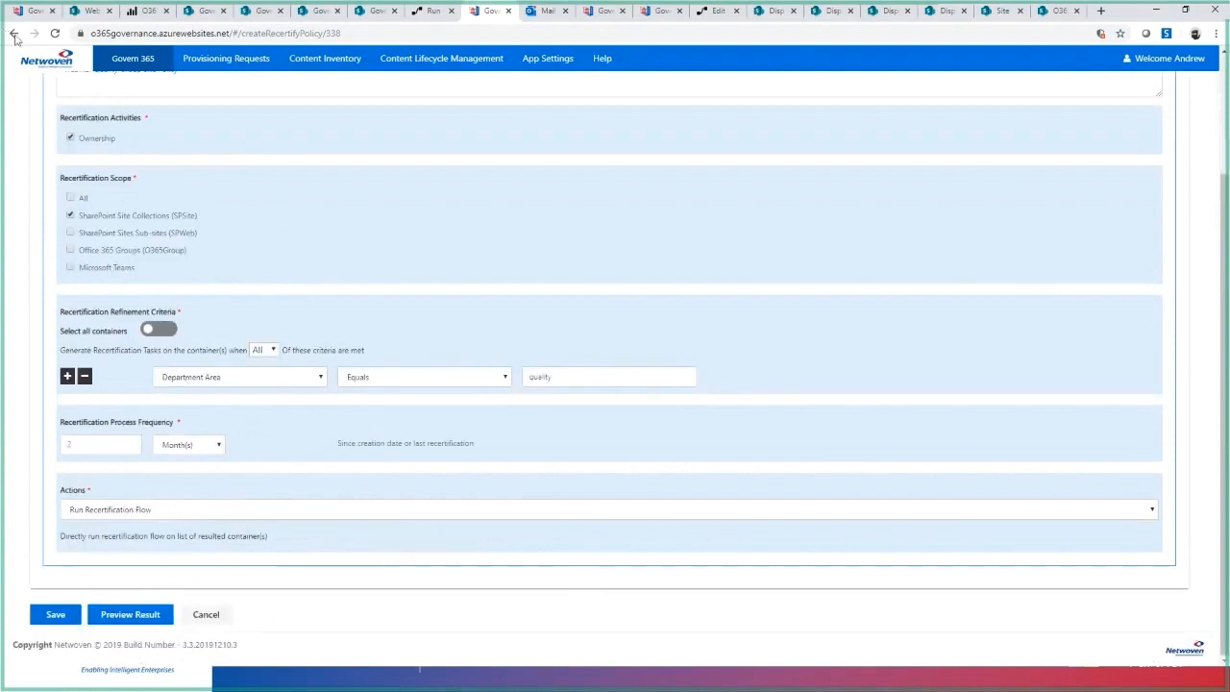
- Try adding a second refinement criterion and toggling Select all containers, remove the extra criterion, and leave the policy without saving
left_click(67, 377)
left_click(316, 402)
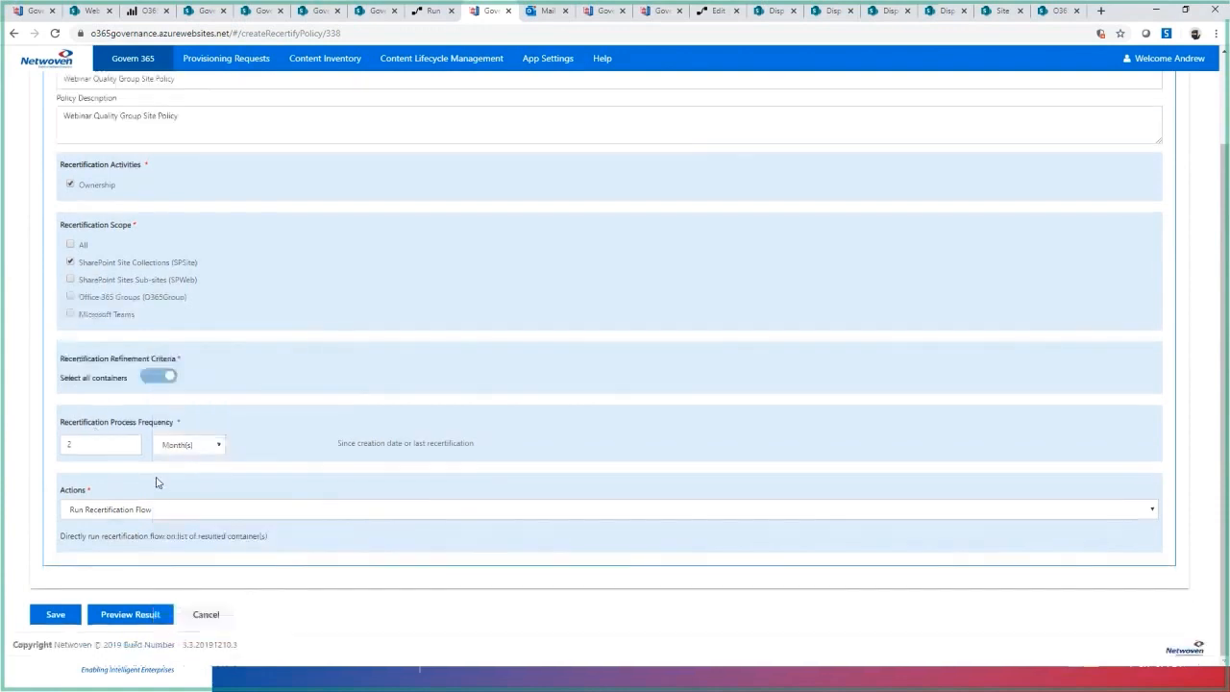
left_click(159, 376)
left_click(85, 401)
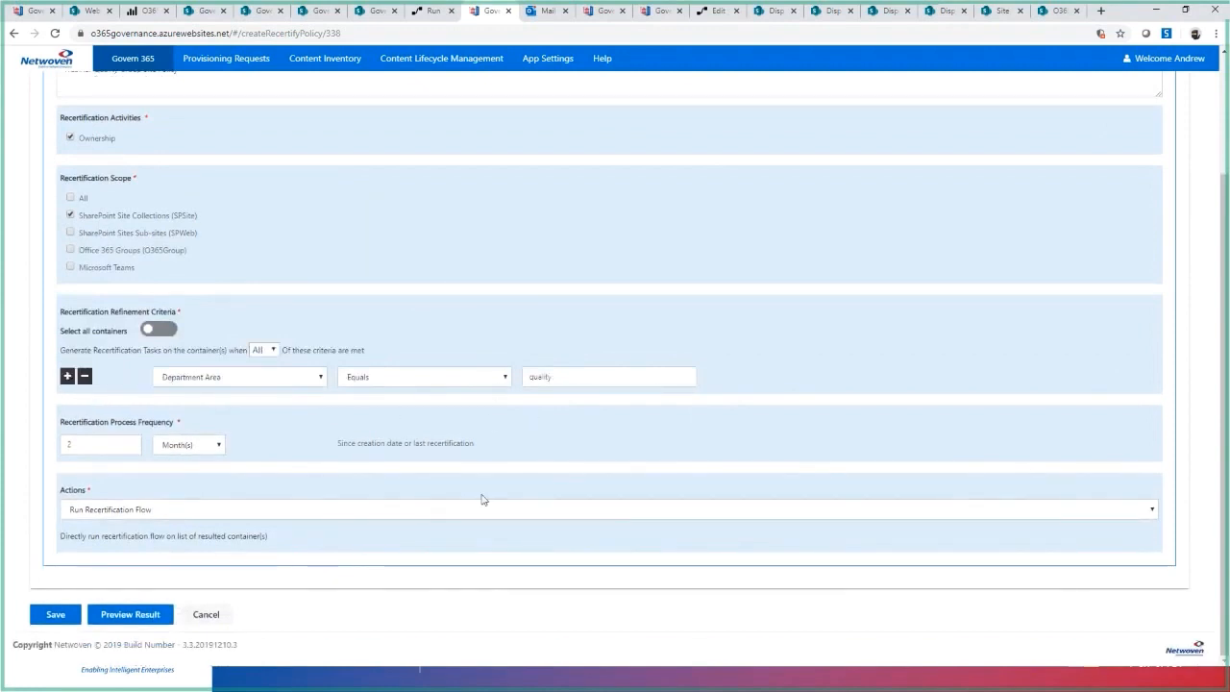
left_click(643, 377)
left_click(14, 33)
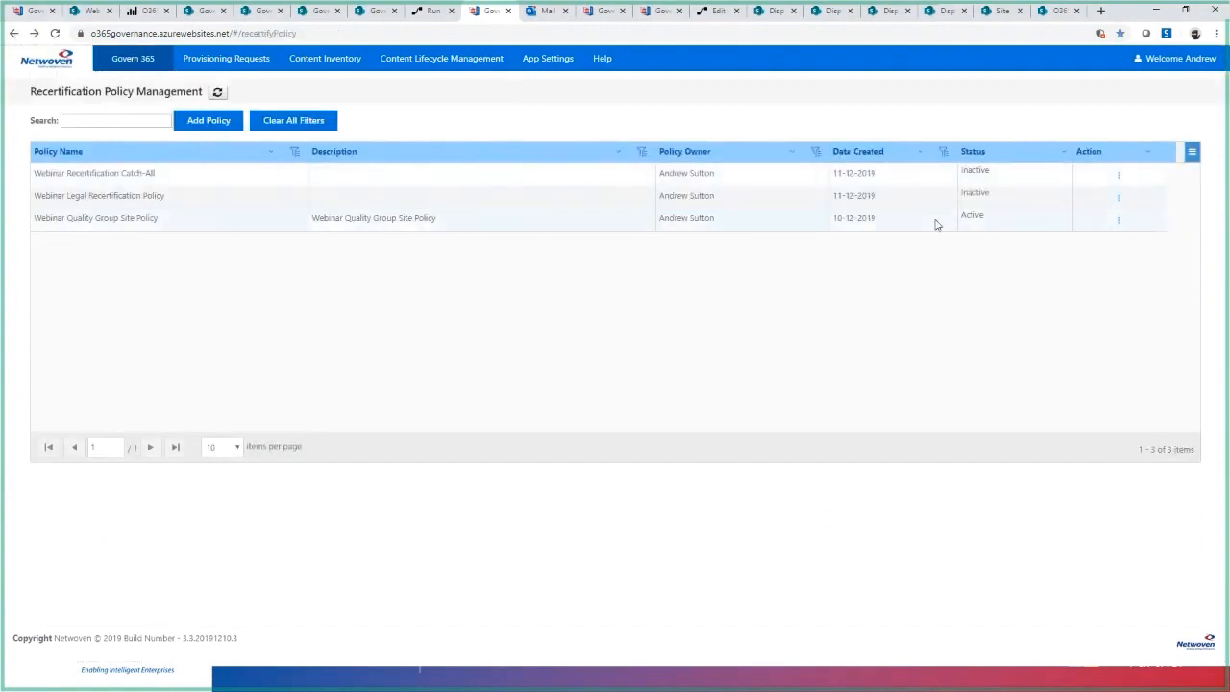
- Open the Webinar Legal Recertification Policy for editing and preview the containers that match its criteria
left_click(1119, 219)
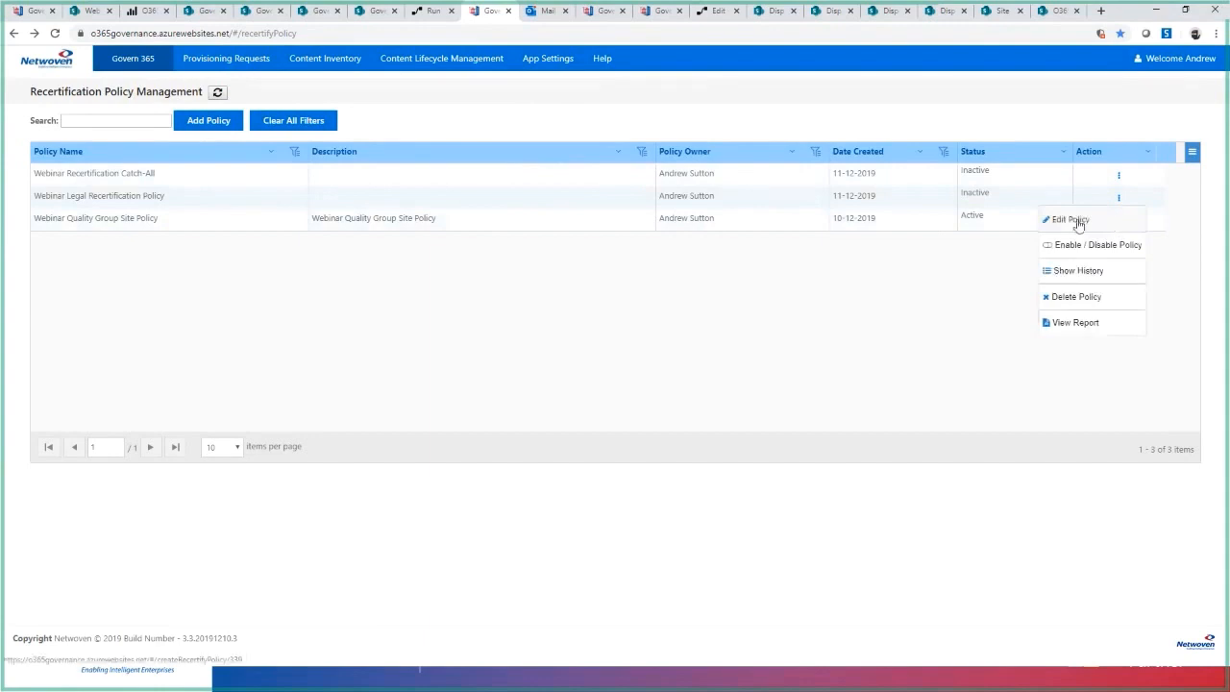
left_click(1080, 224)
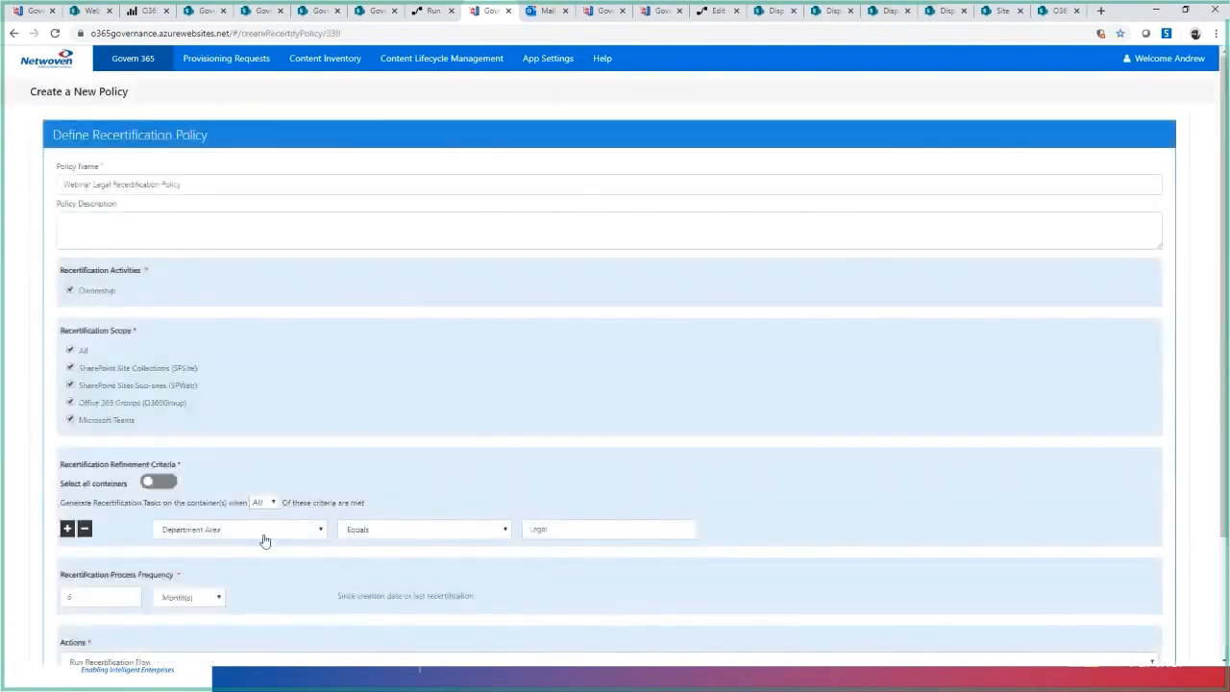
scroll(263, 540, "down", 3)
left_click(130, 620)
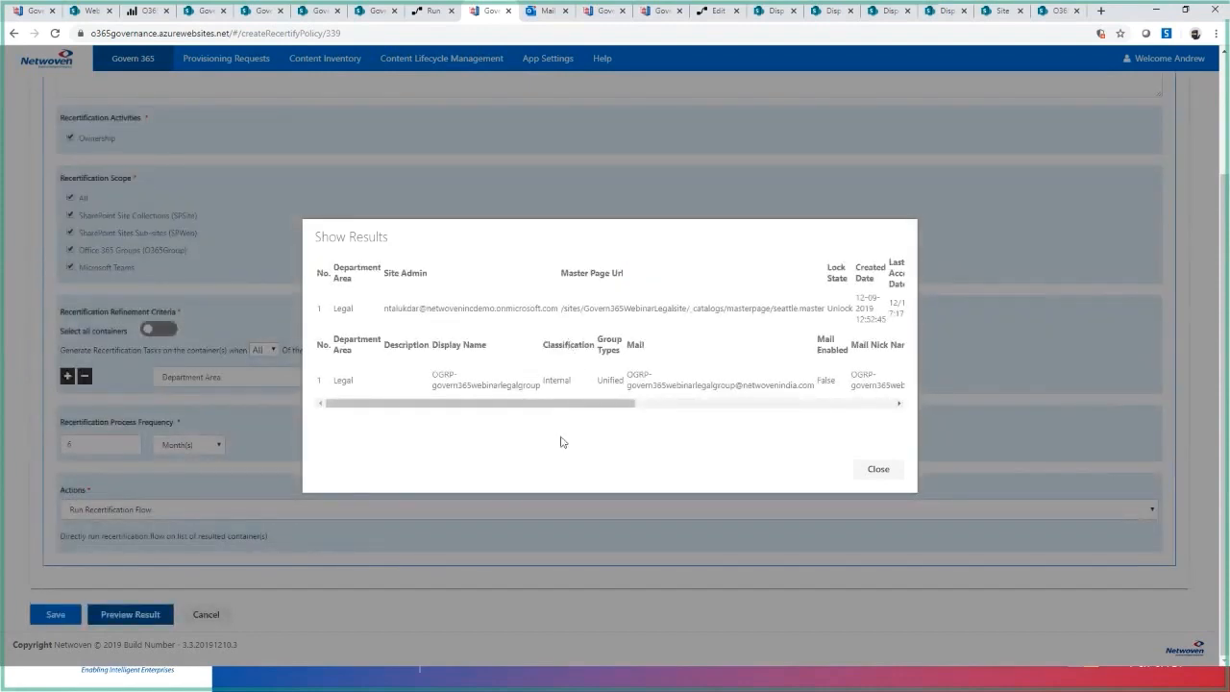
- Leave the Legal policy unsaved, open the Webinar Quality Group Site Policy for editing, and preview the containers matching its criteria
left_click(878, 469)
left_click(206, 613)
left_click(1118, 220)
left_click(1069, 241)
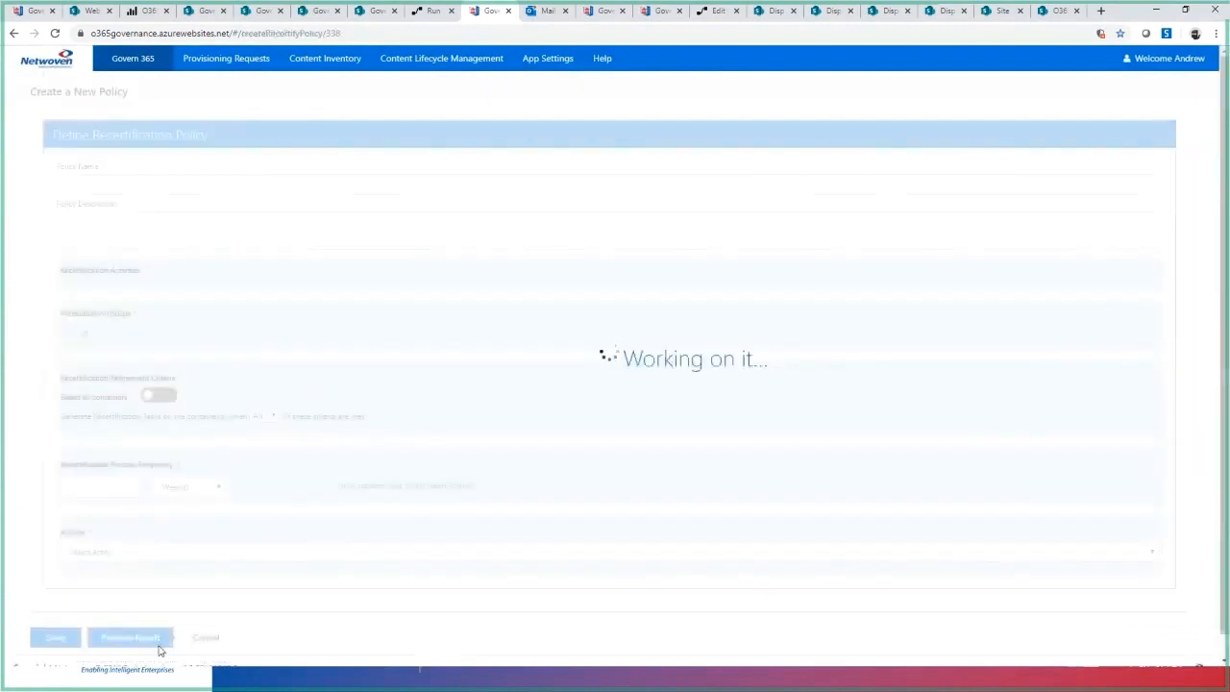
scroll(183, 620, "down", 3)
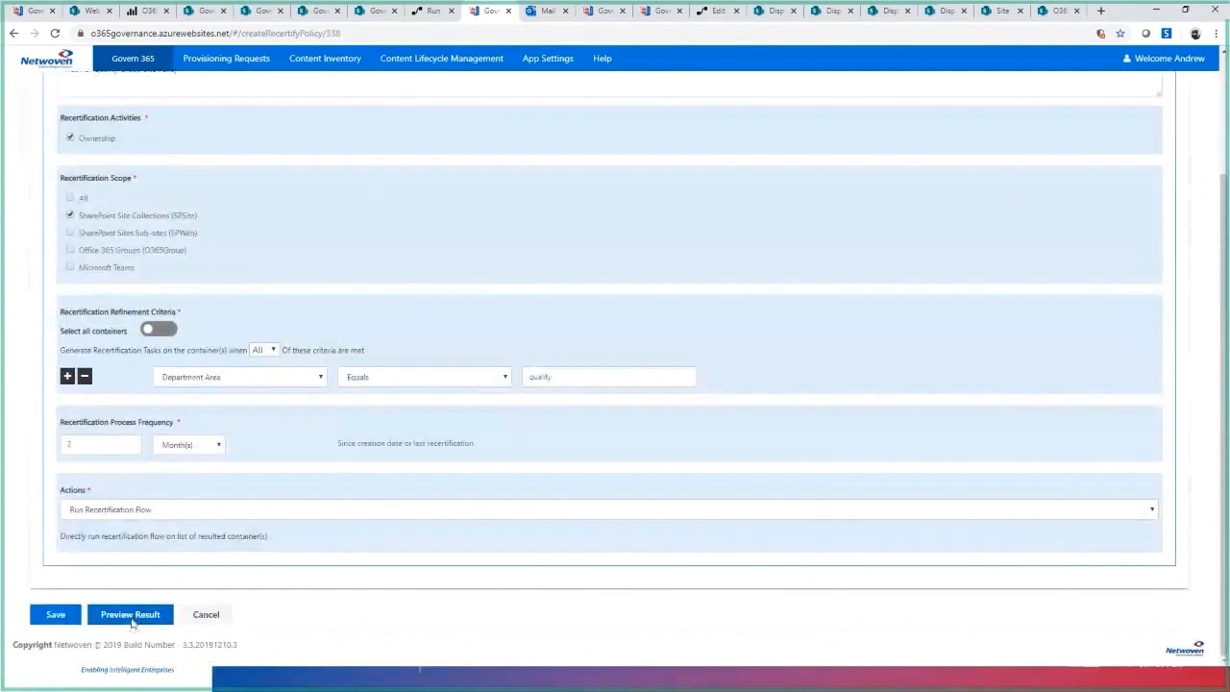
left_click(135, 623)
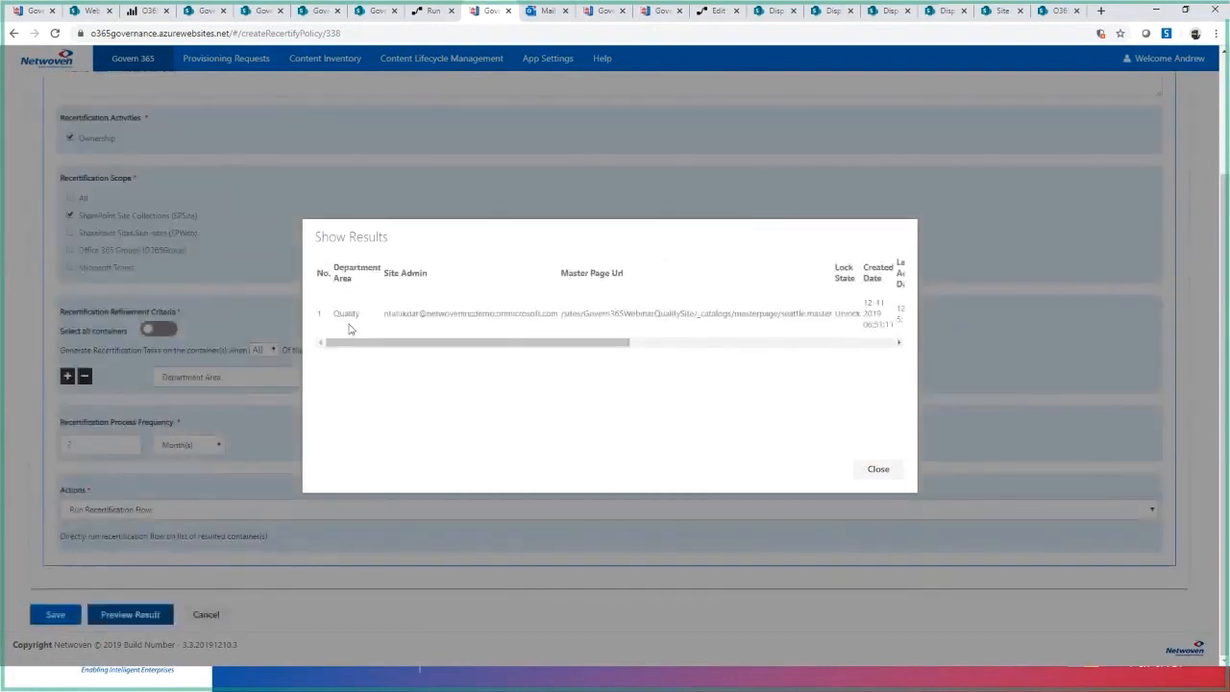
left_click_drag(595, 348, 186, 292)
left_click(878, 470)
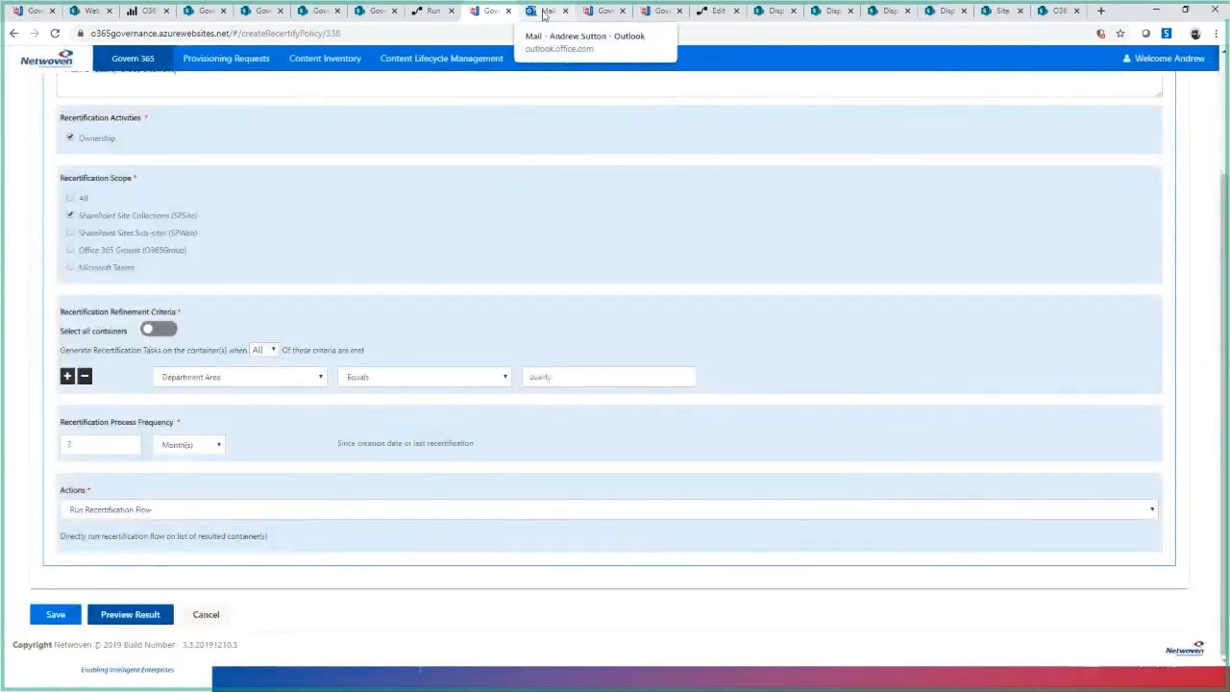
- Switch to Power Automate and examine the running Recertification Ownership Task Prod flow, expanding Check Container is pre-recertified down to the ownership approval actions
left_click(436, 14)
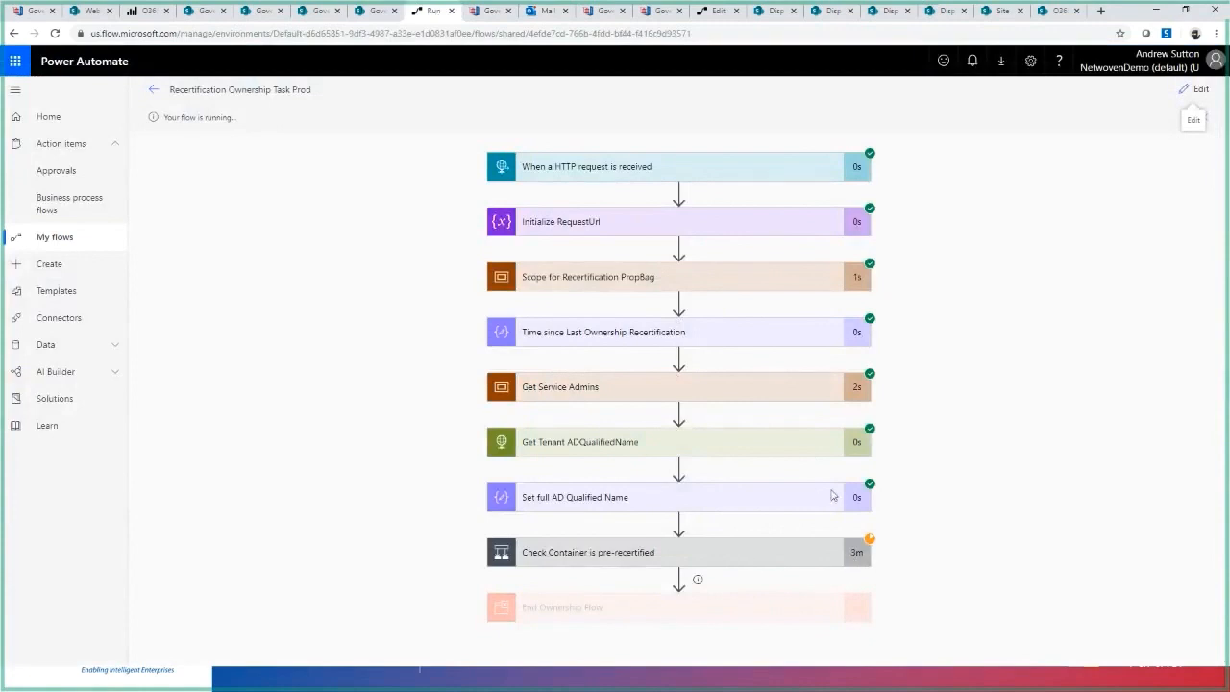
left_click(811, 555)
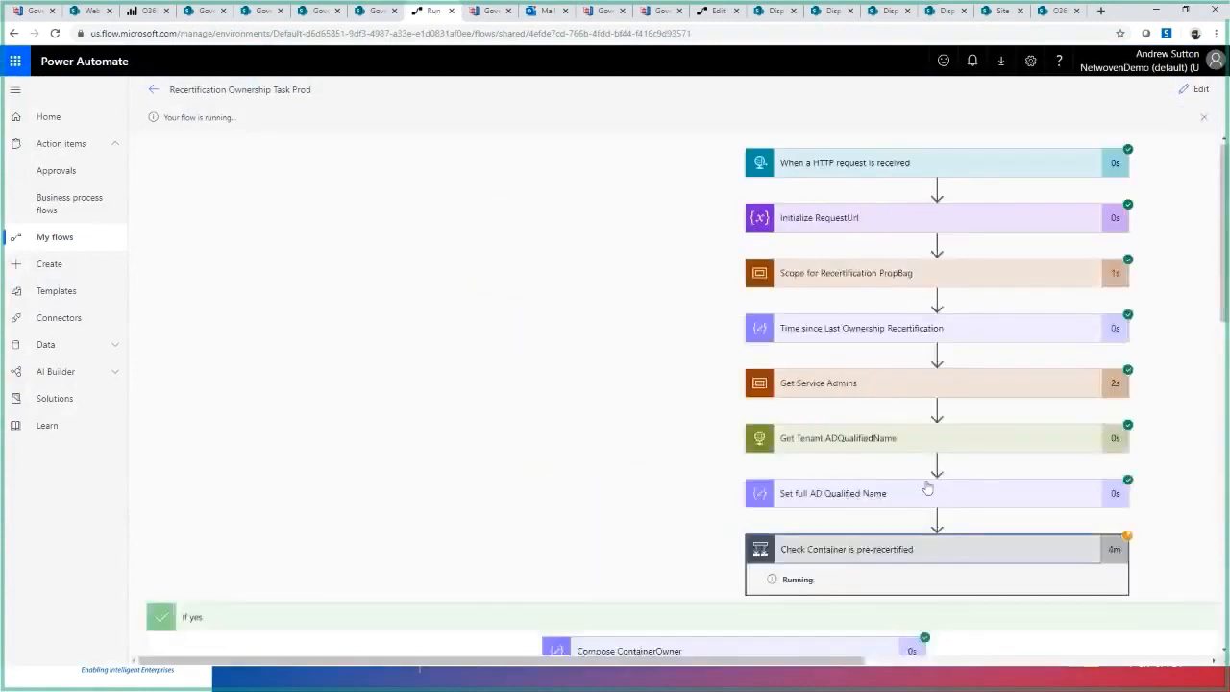
scroll(711, 477, "down", 2)
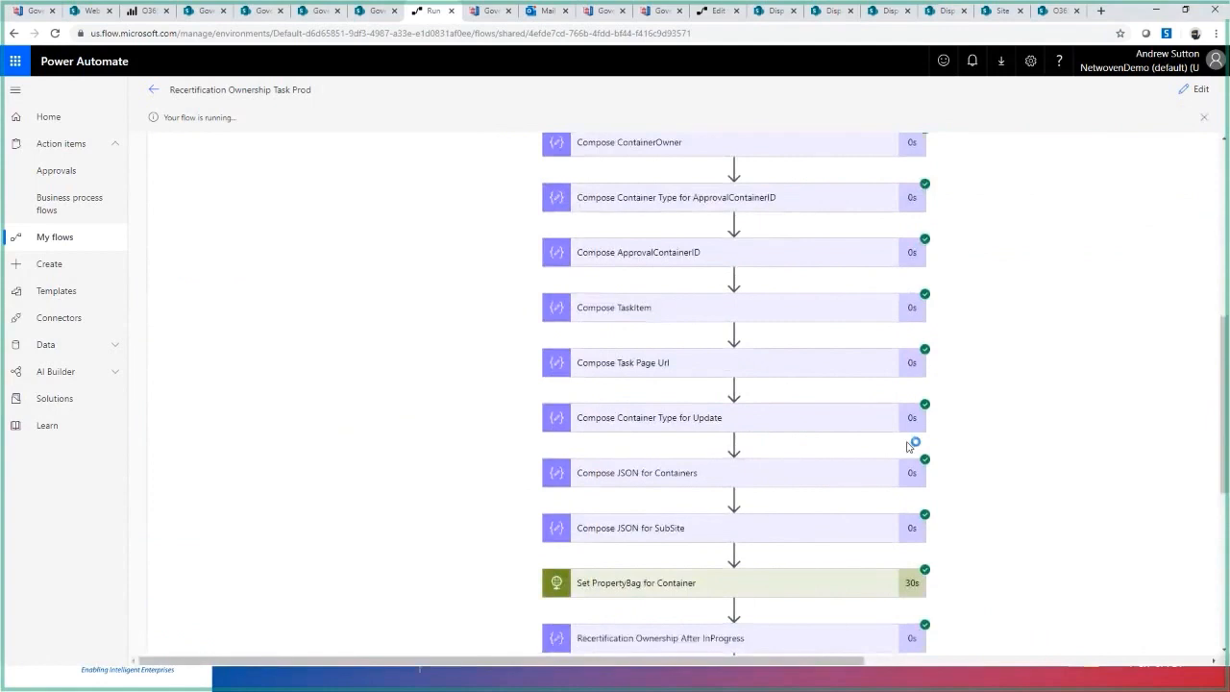
scroll(908, 450, "down", 1)
scroll(707, 566, "down", 1)
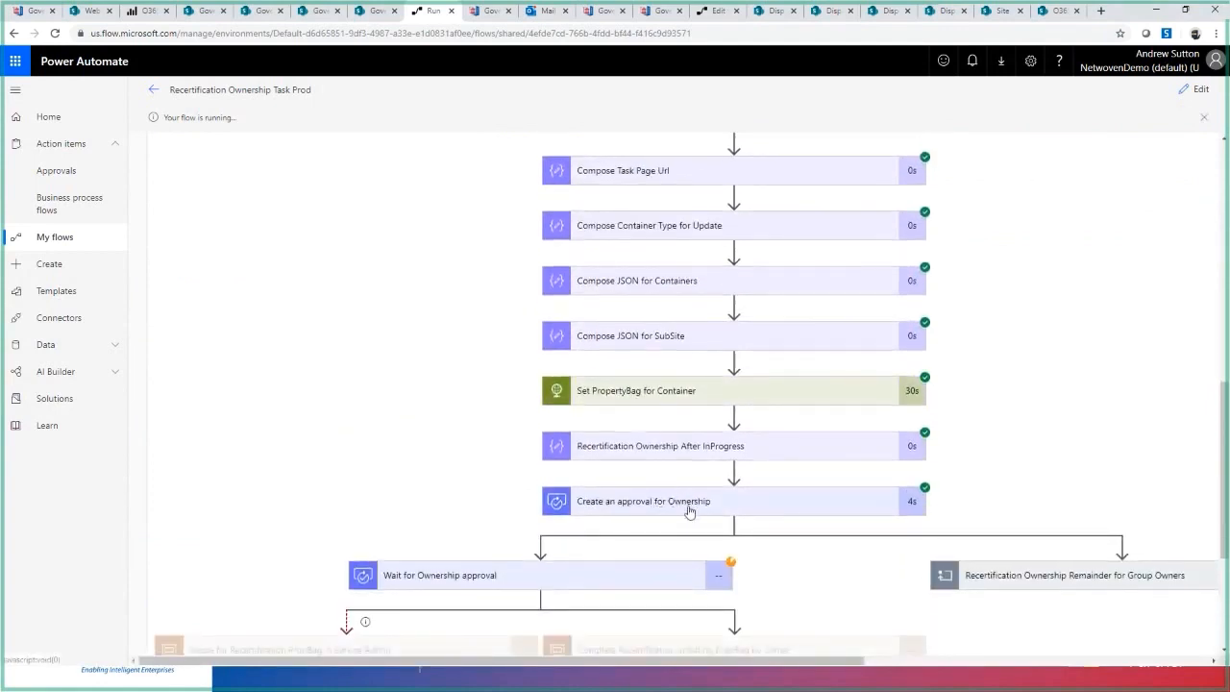
- Switch to Outlook, follow the latest Ownership Recertification Approval email to My Recertification Tasks, and open the Govern365 Webinar Quality Site task
left_click(539, 13)
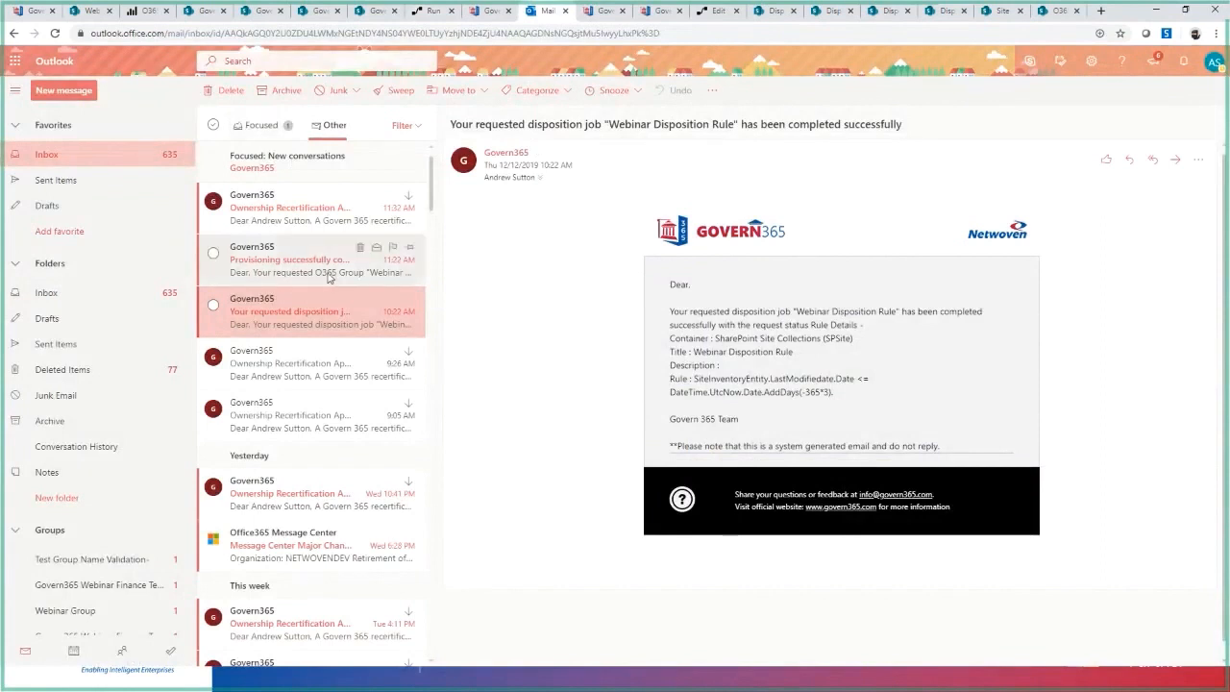
left_click(304, 220)
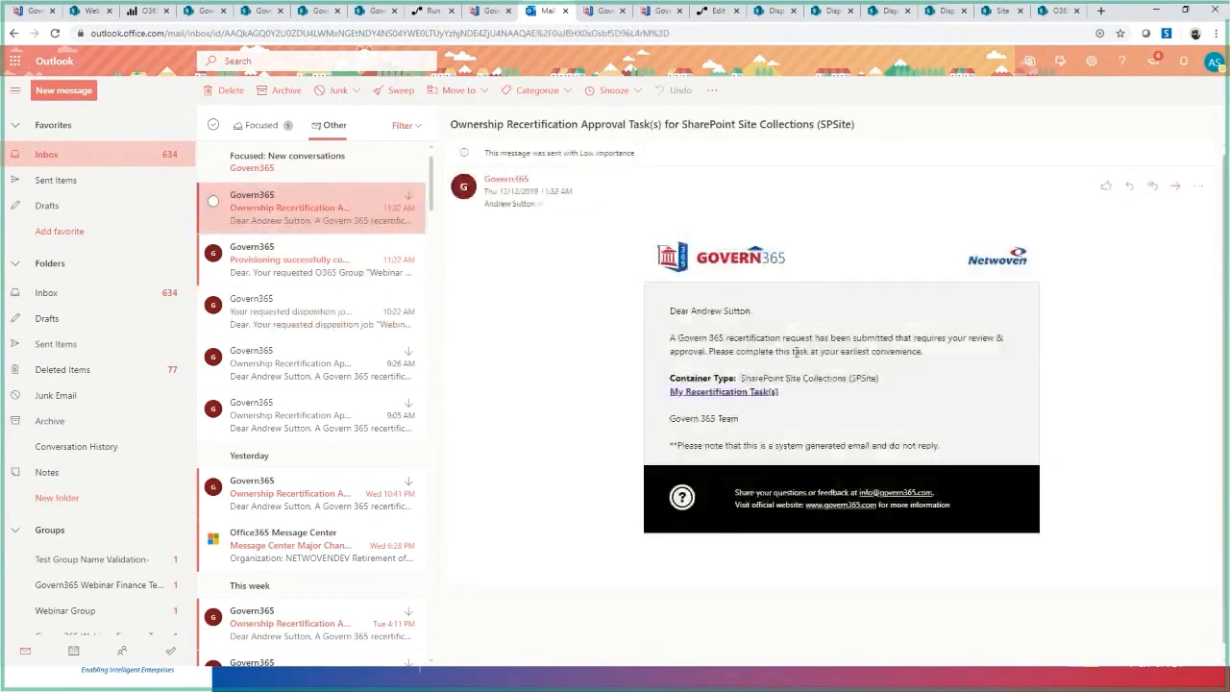
left_click(712, 393)
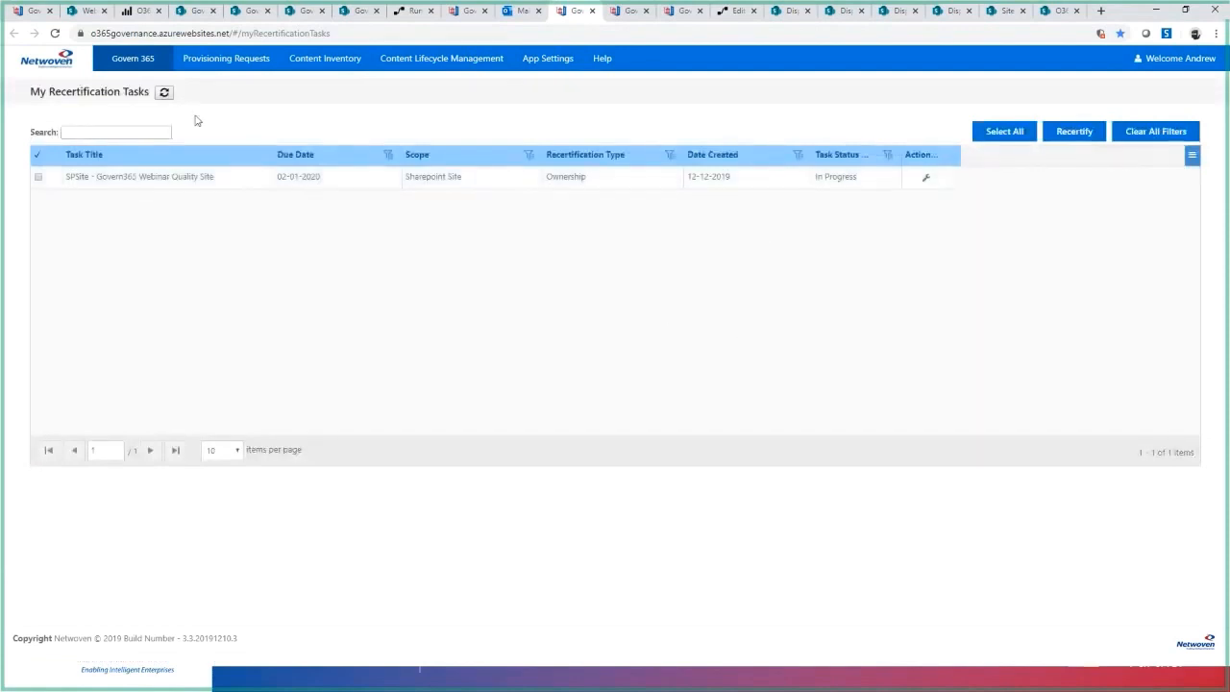
mouse_move(448, 63)
left_click(927, 180)
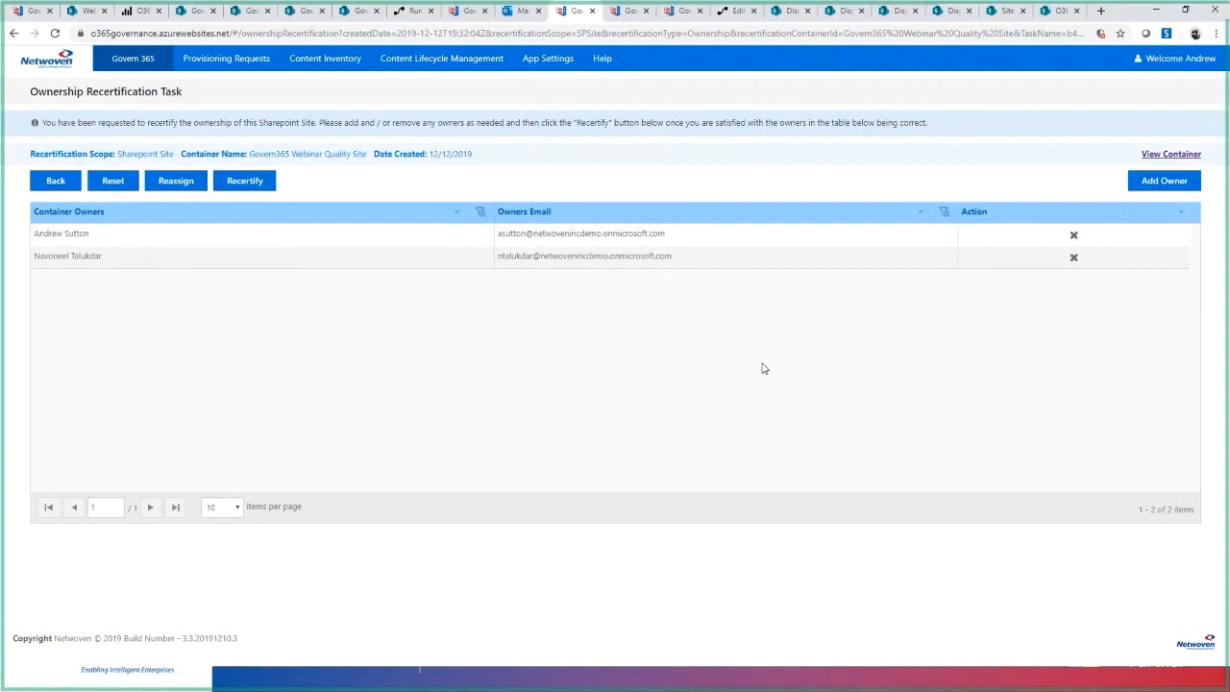
- Remove the second listed owner of the Govern365 Webinar Quality Site and add a new owner from the onmicrosoft.com demo tenant
left_click(1074, 258)
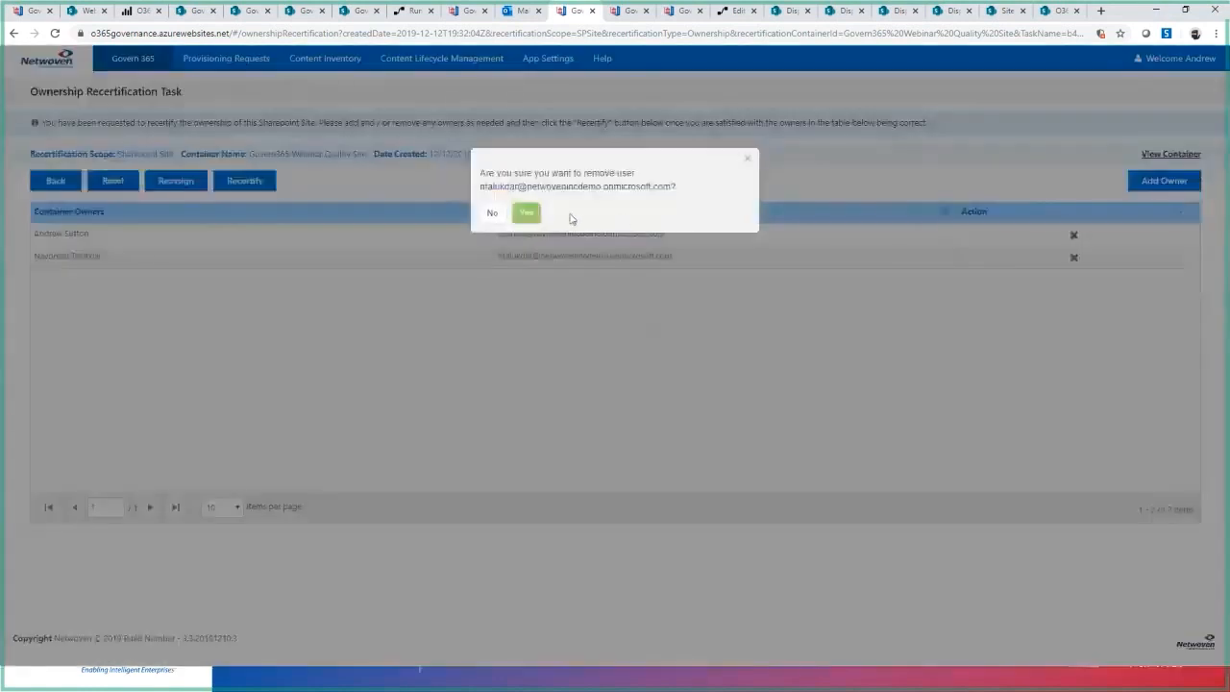
left_click(518, 219)
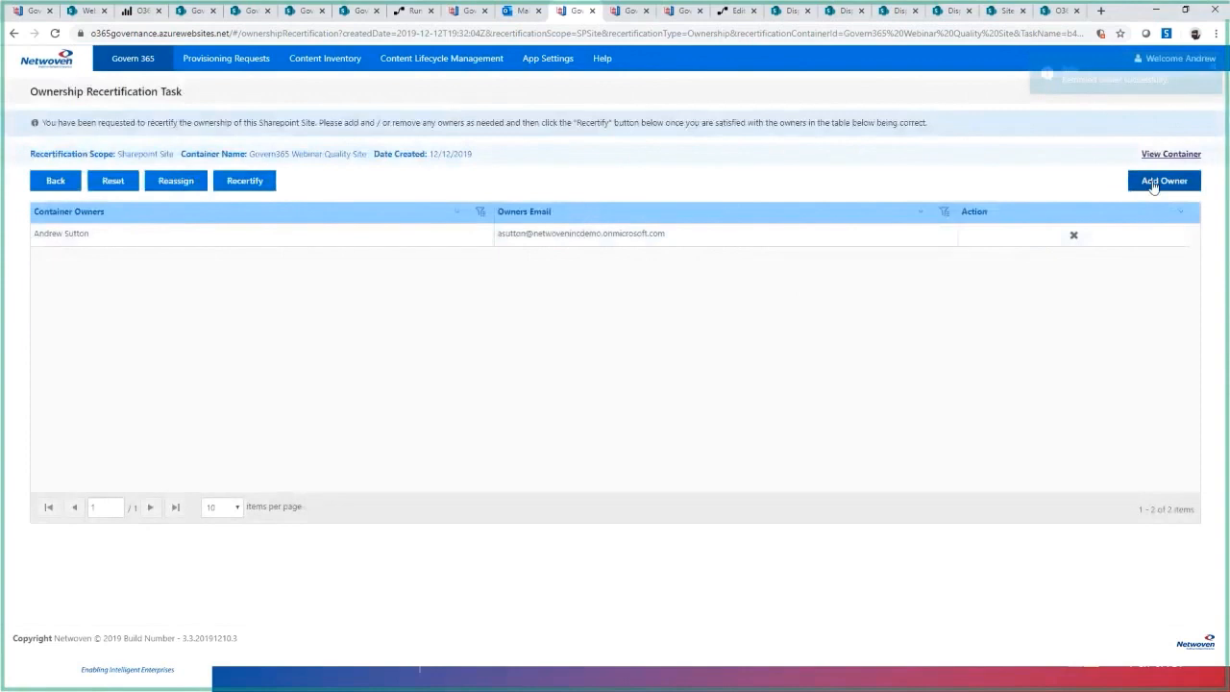
left_click(1151, 182)
type("Deb")
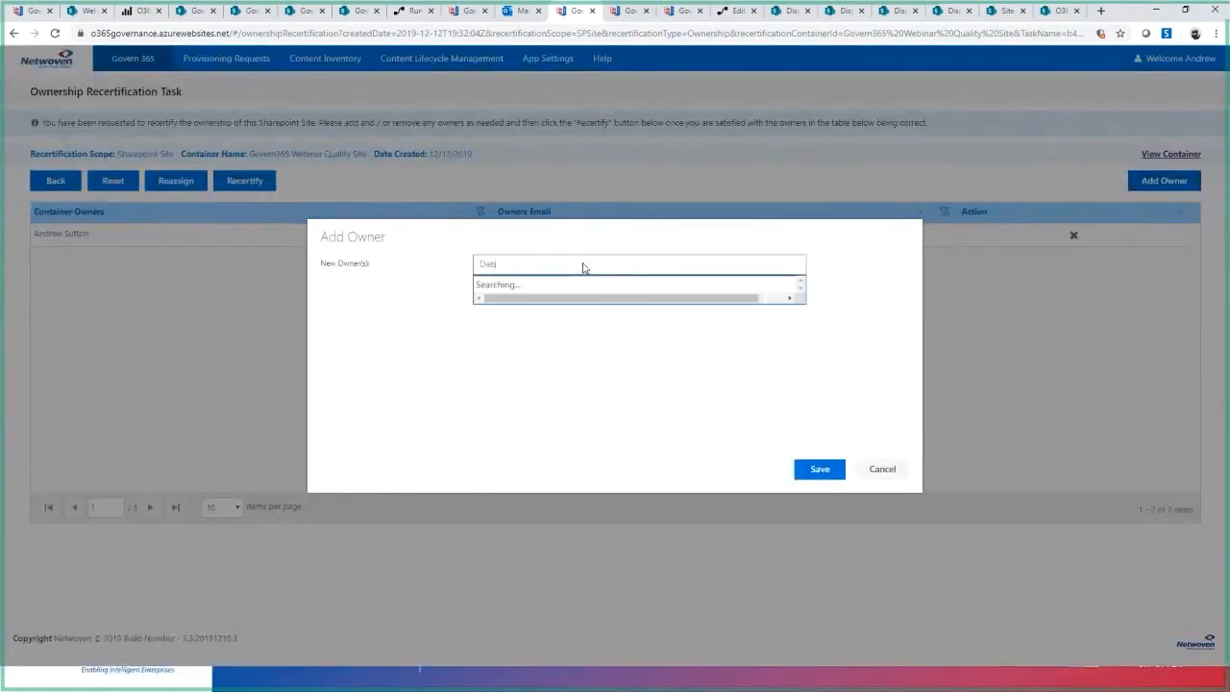
type("ashis")
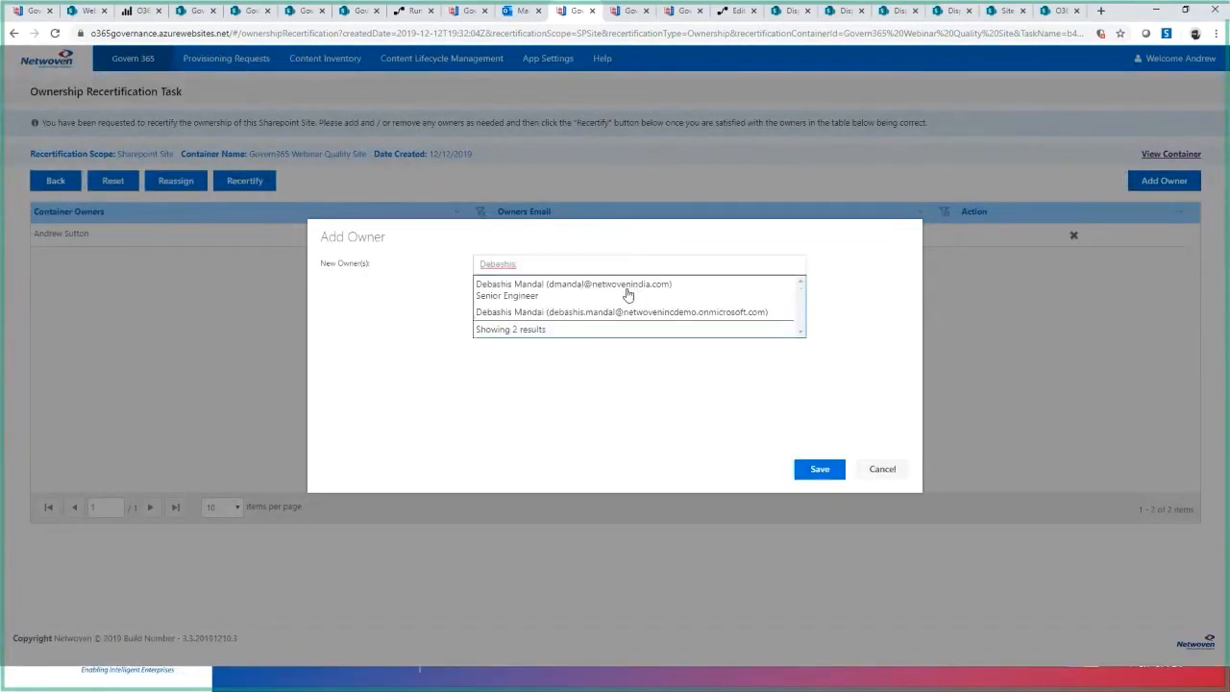
left_click(622, 315)
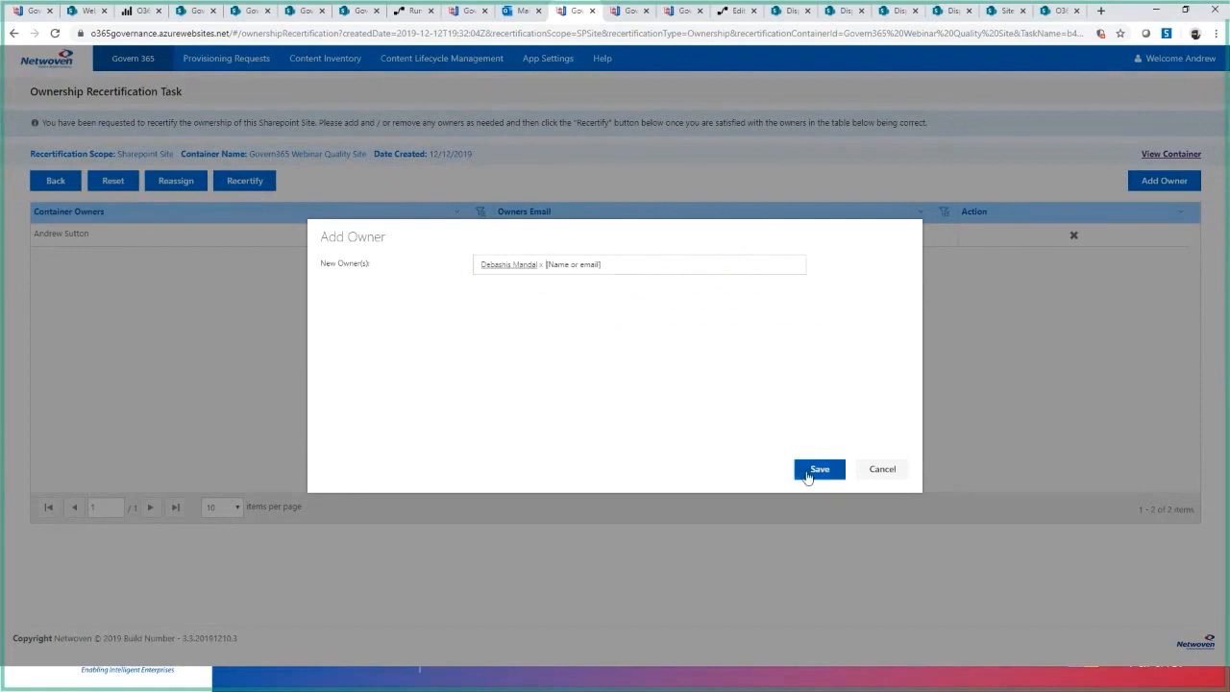
left_click(807, 475)
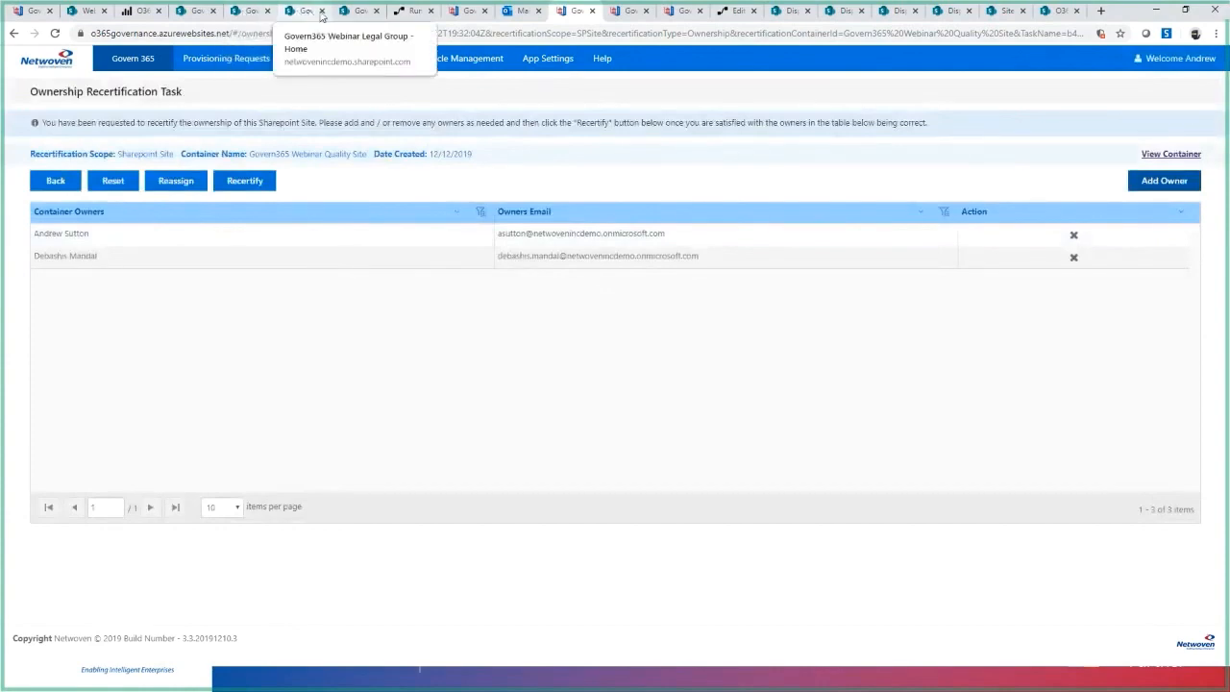
- Switch to the Govern365 Webinar Quality Site in SharePoint and check the members of its Site Owners group through the site settings
left_click(356, 11)
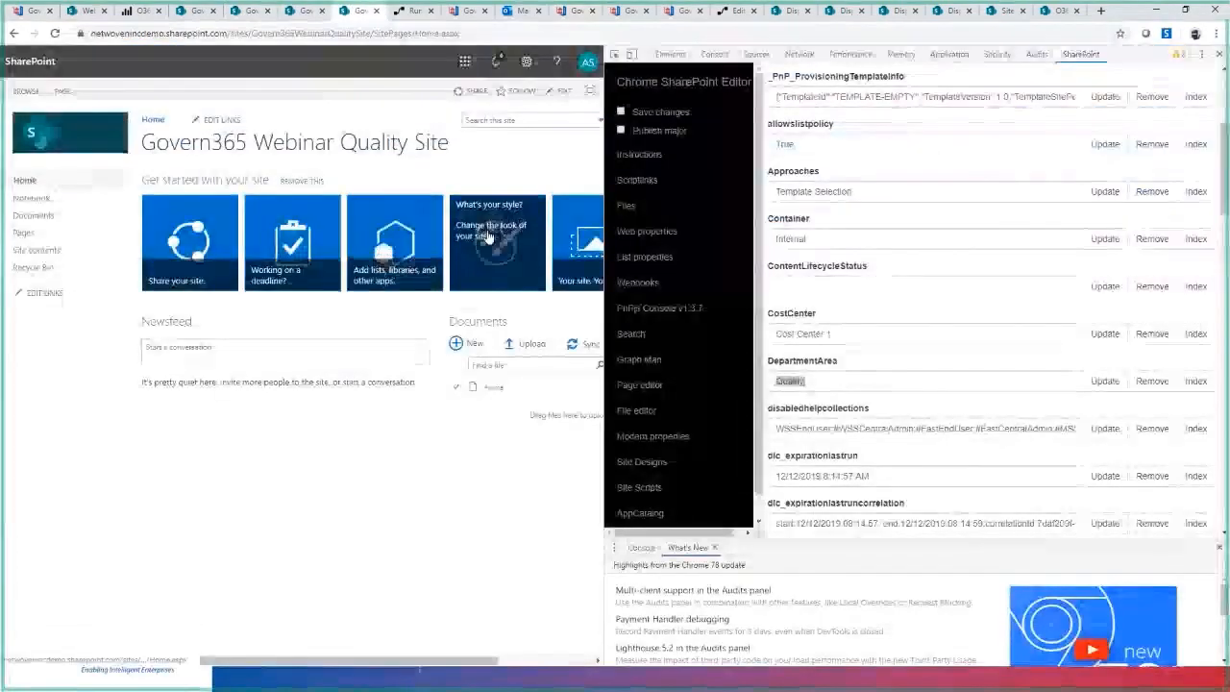
left_click(1218, 54)
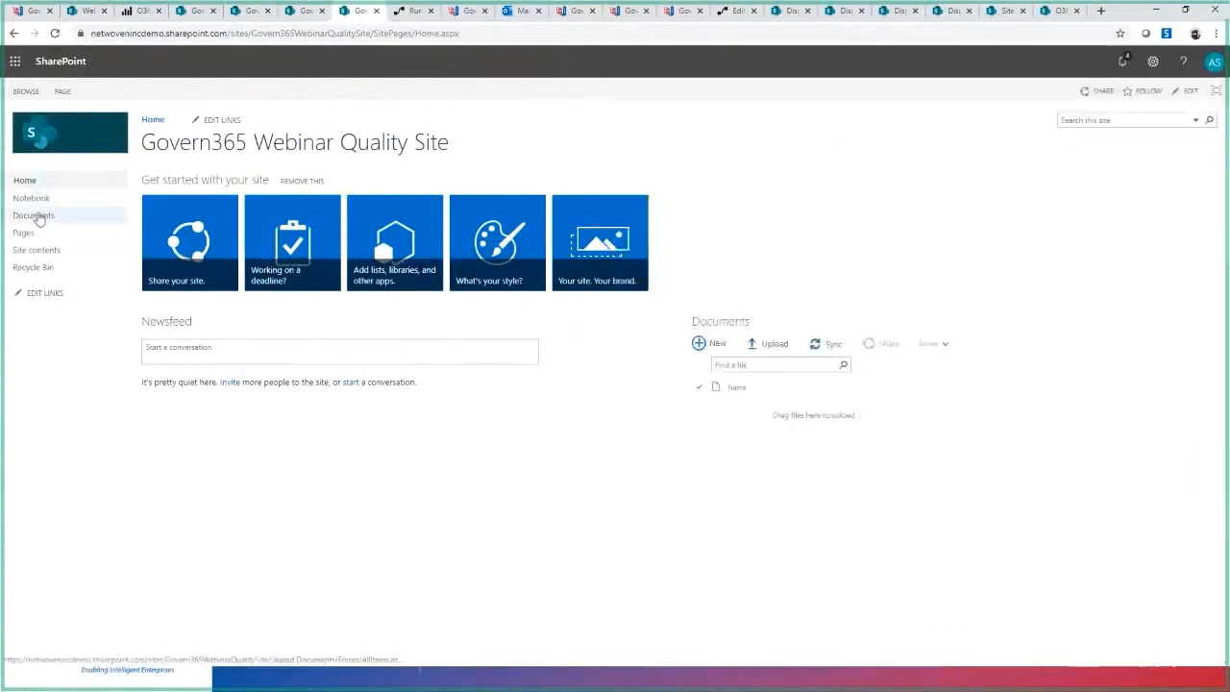
left_click(1150, 64)
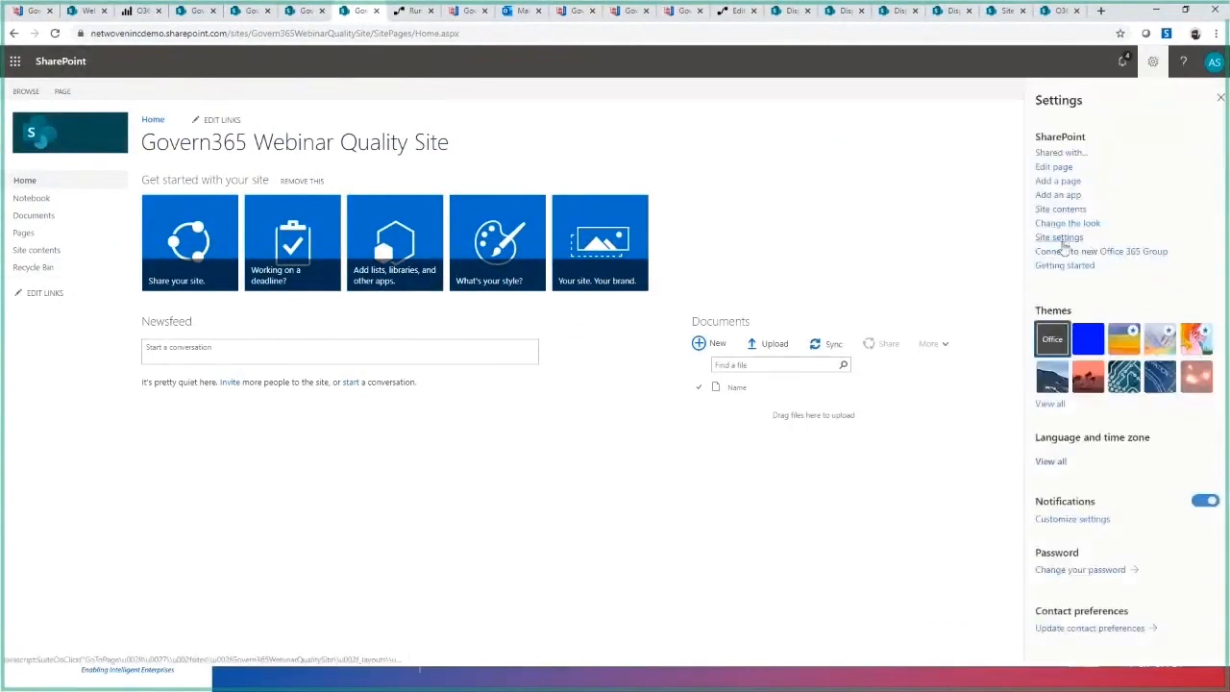
left_click(1063, 242)
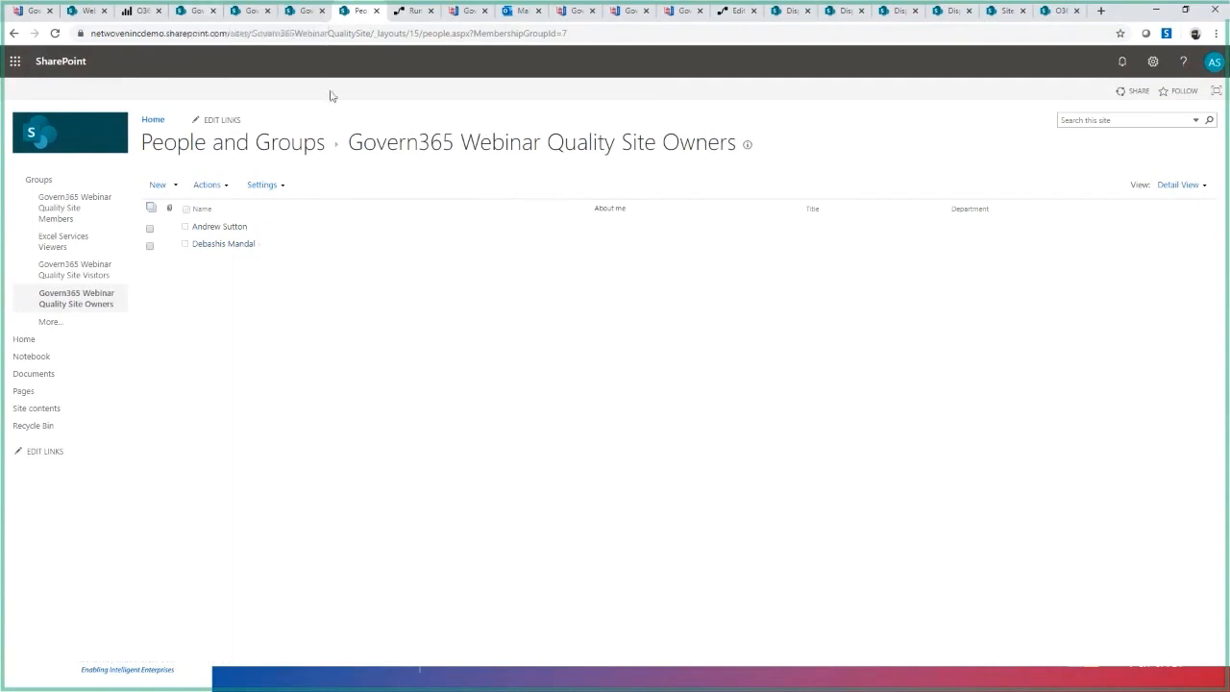
- Return to the ownership recertification task in Govern 365, recertify the Quality Site's owners, and switch to the presentation slides
left_click(471, 13)
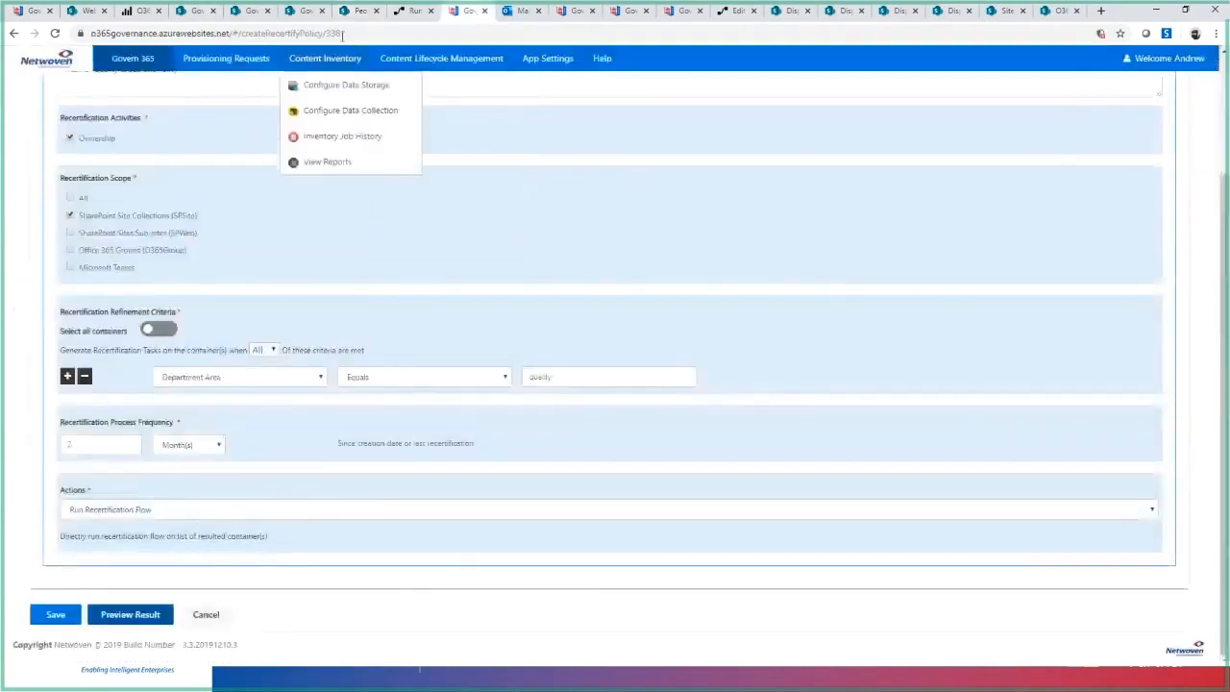
left_click(569, 10)
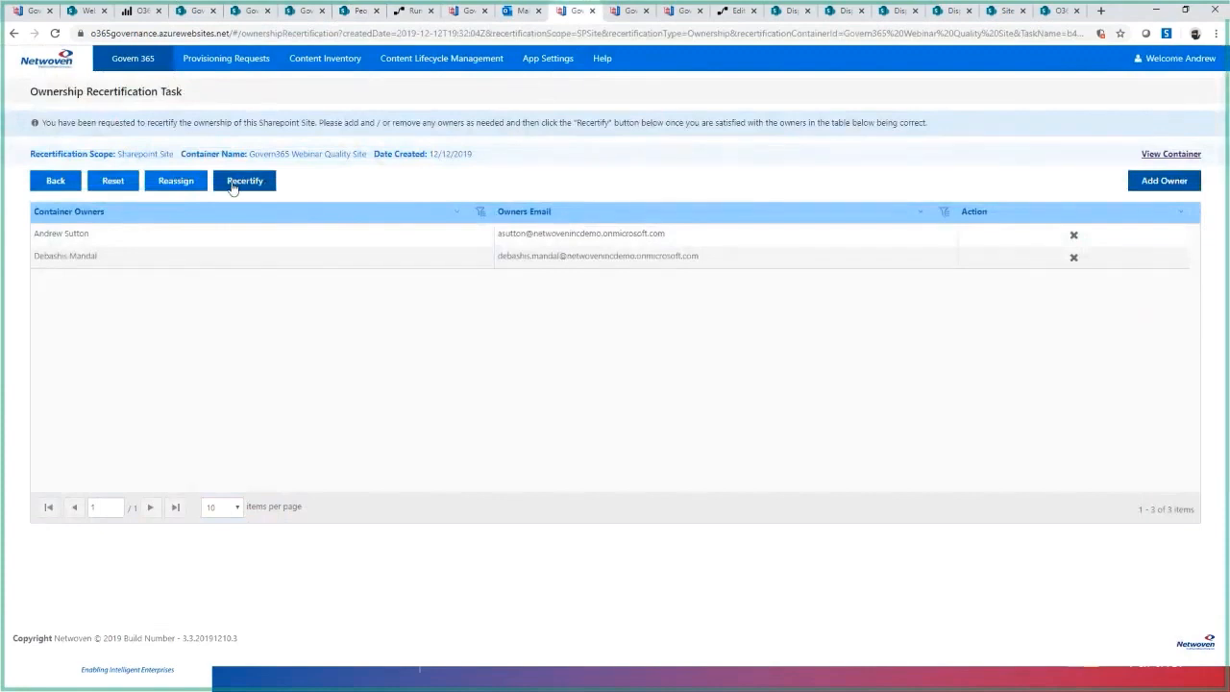
left_click(232, 184)
left_click(496, 204)
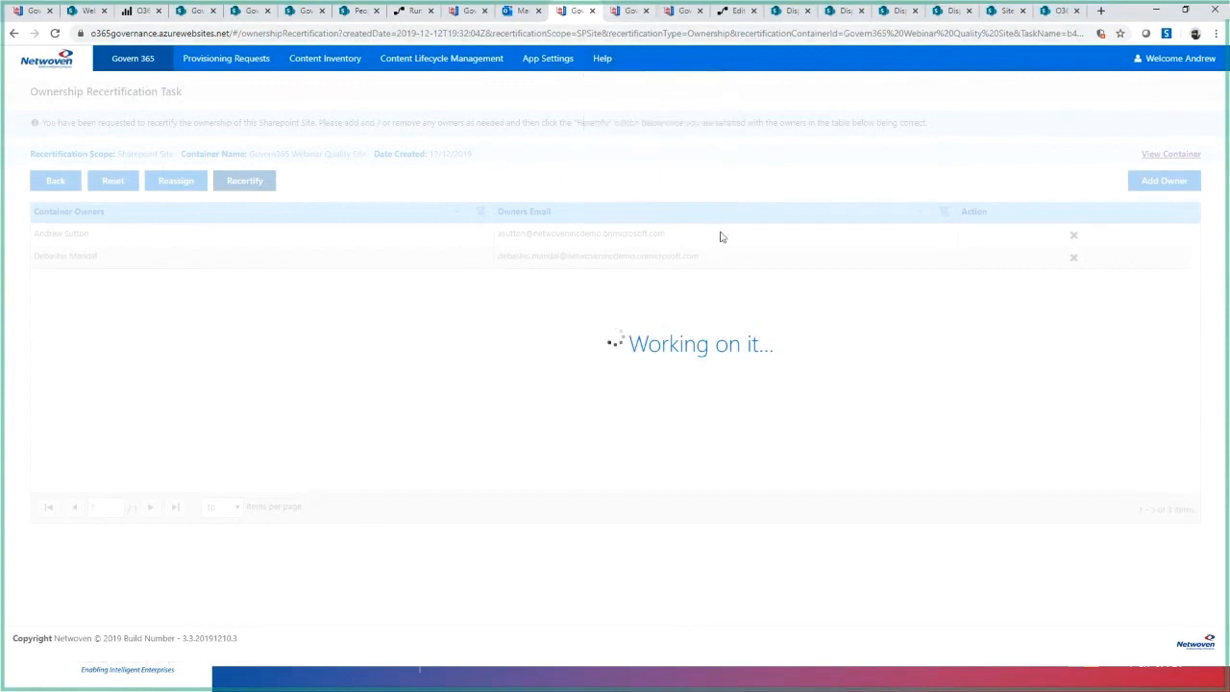
key("alt+Tab")
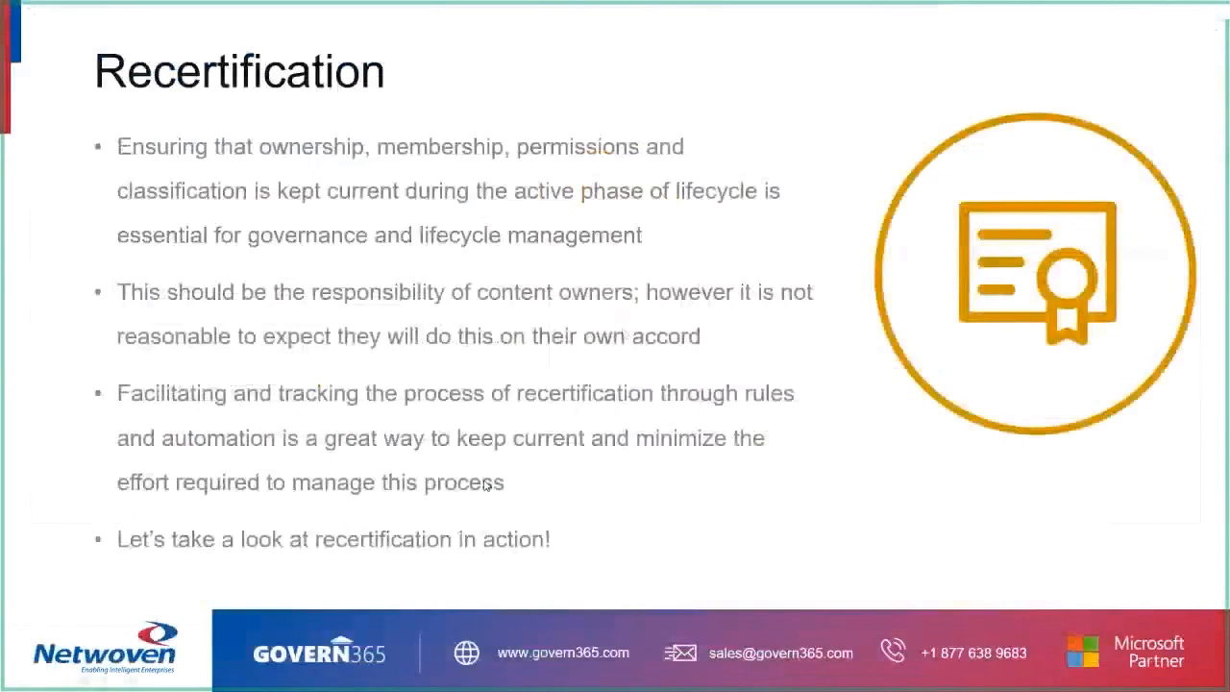
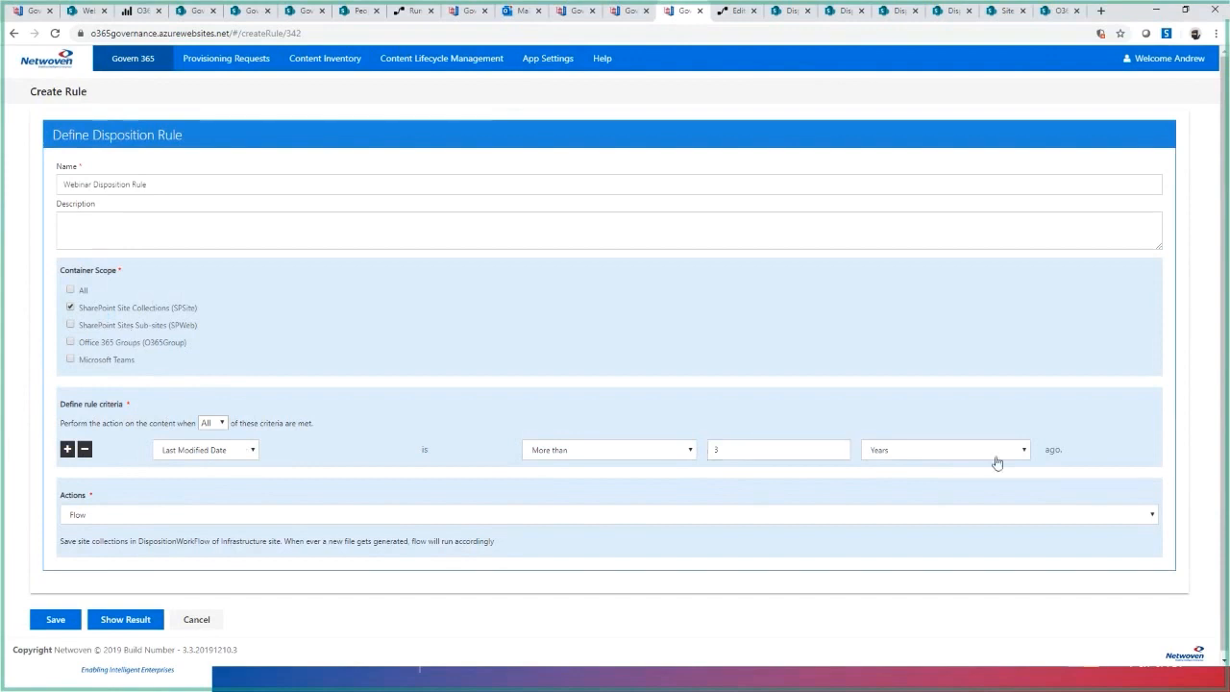
left_click(67, 449)
left_click(253, 473)
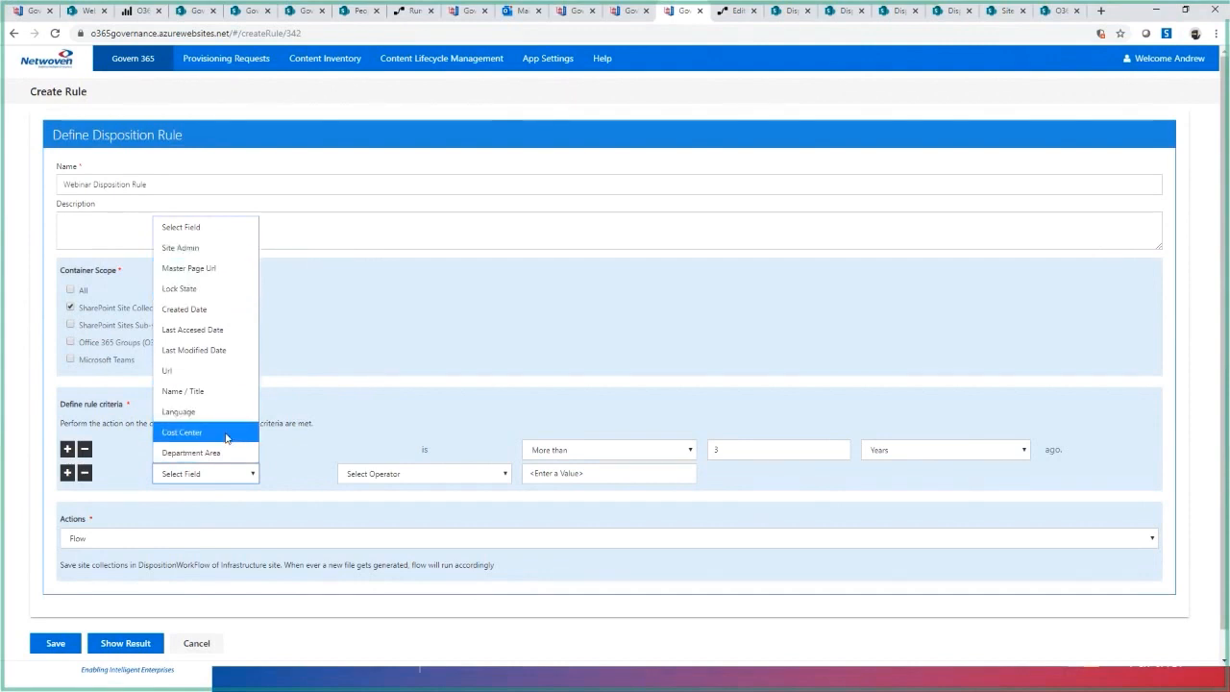
left_click(514, 349)
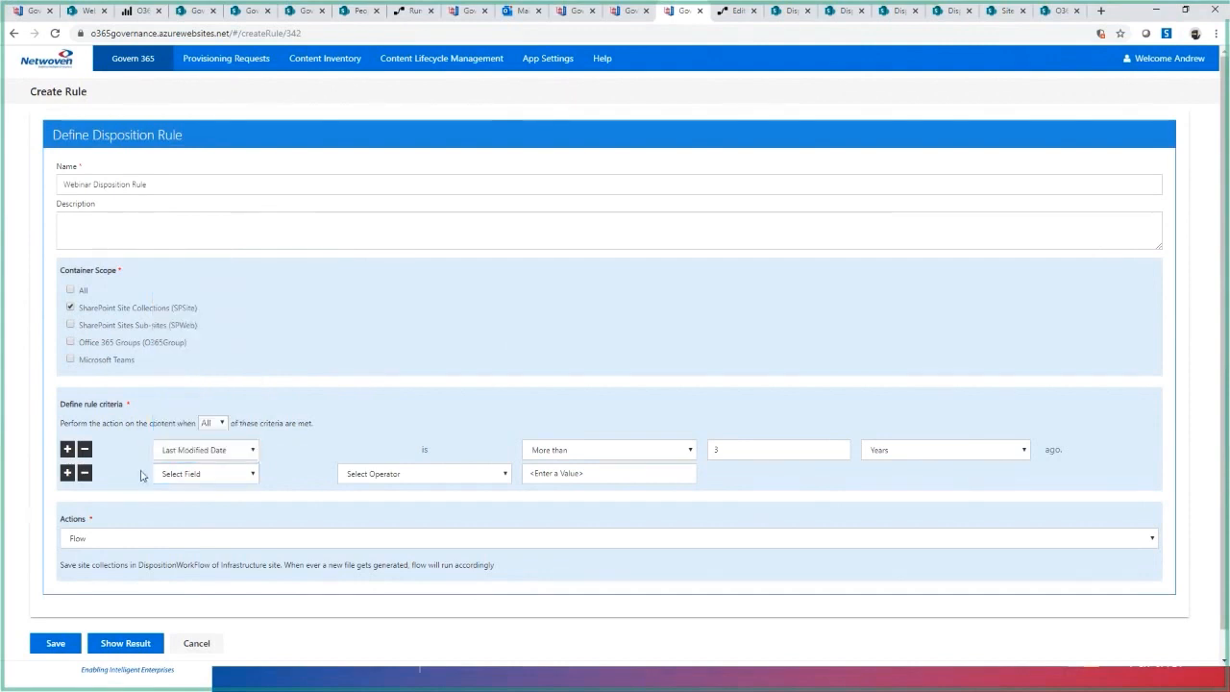
left_click(84, 473)
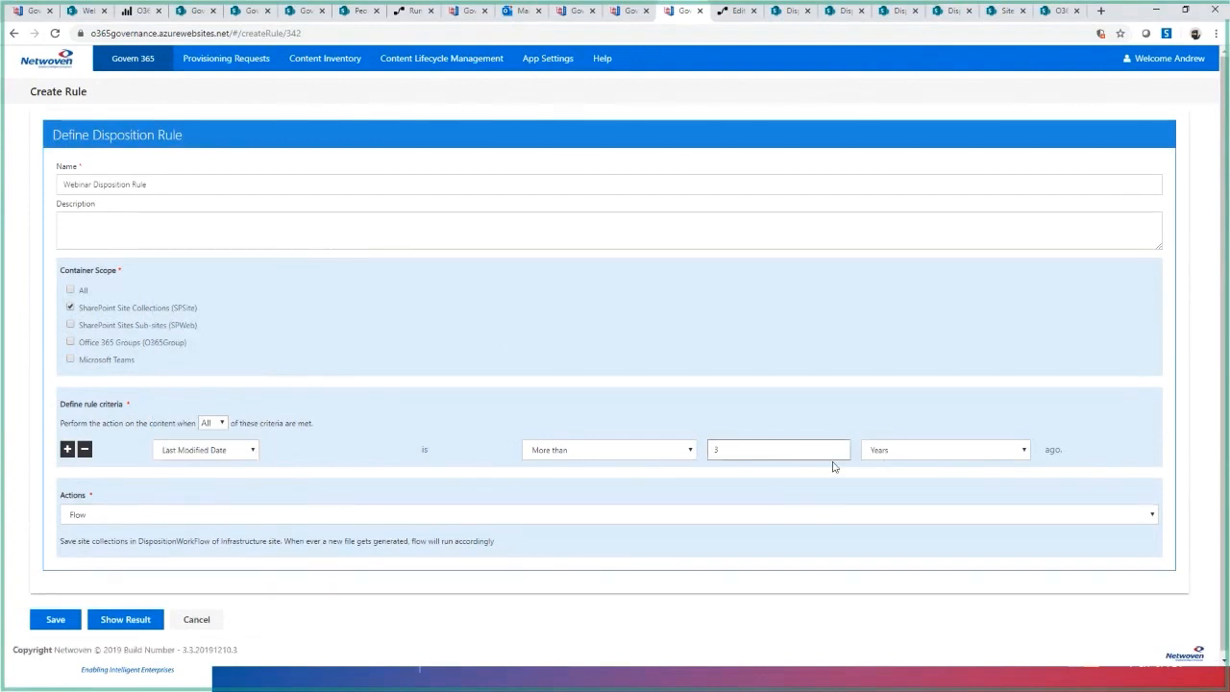
- Keep Flow as the Webinar Disposition Rule's action and preview the site collections that match its criteria
left_click(74, 515)
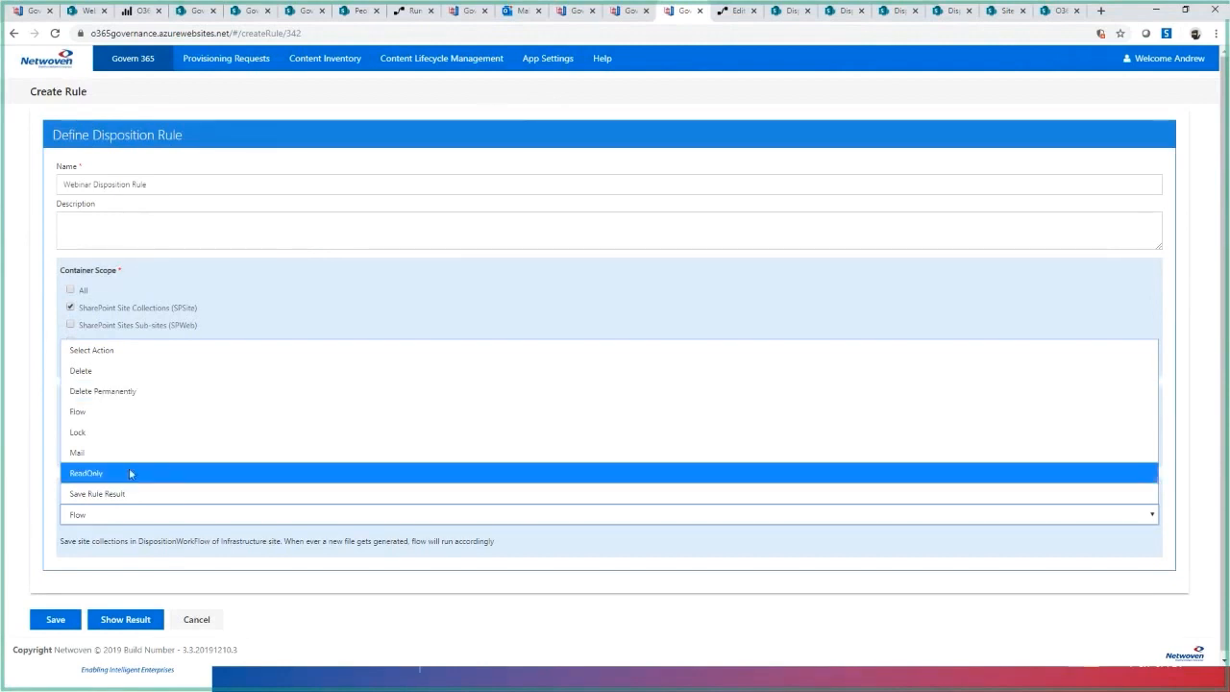
left_click(147, 414)
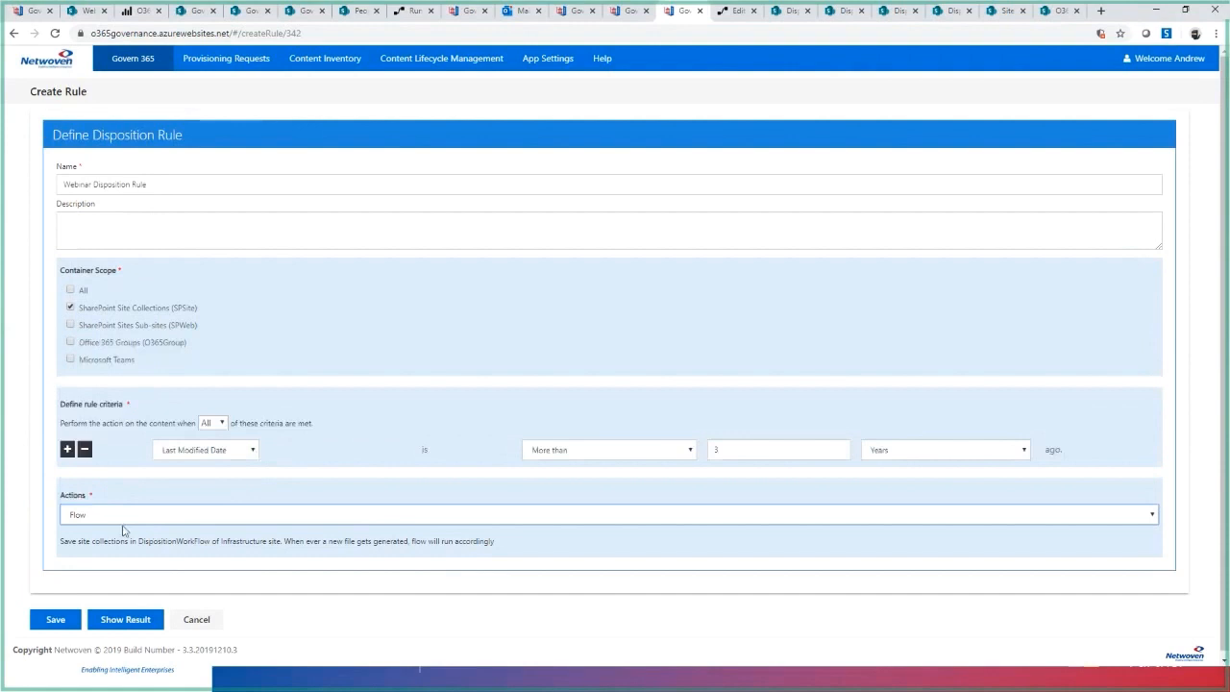
left_click(135, 619)
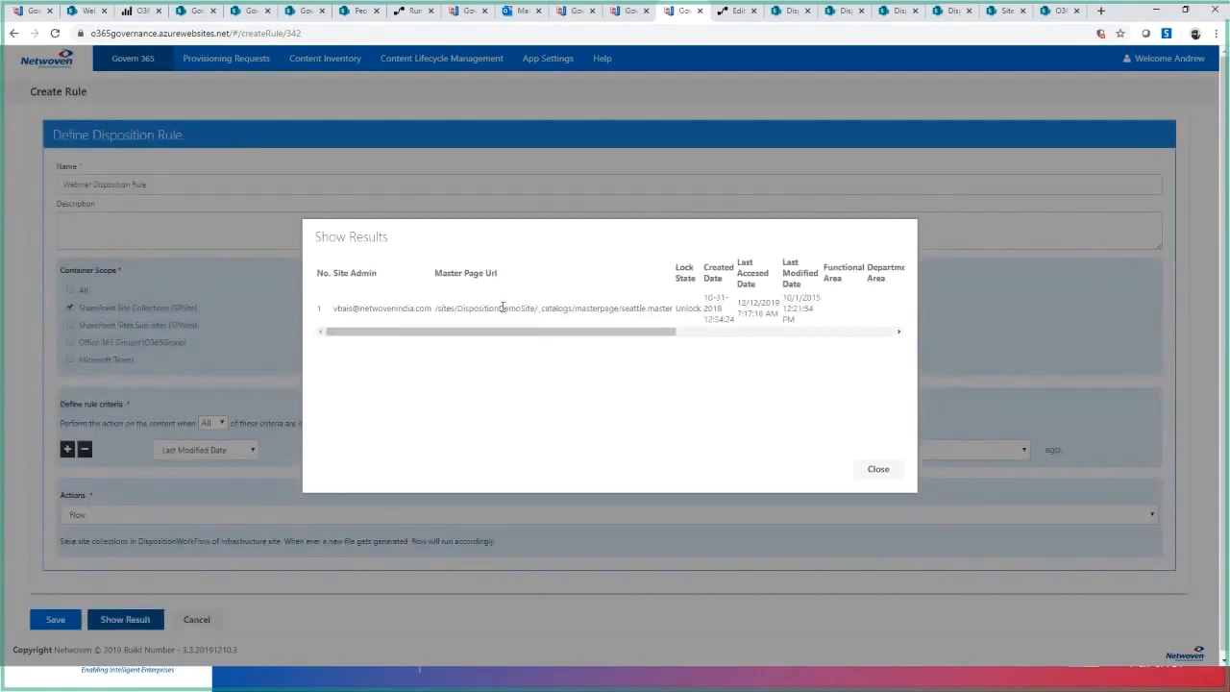
double_click(495, 308)
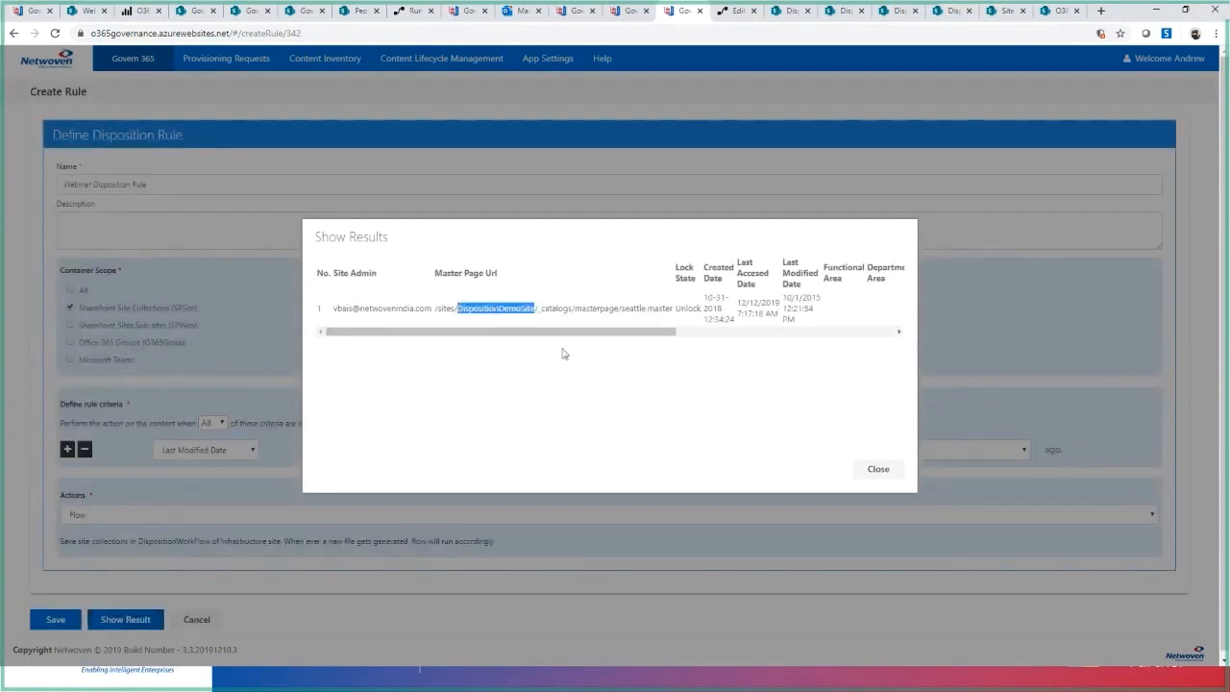
left_click(884, 477)
- Switch to Power Automate and test the Govern 365 Disposition Flow Prod Release 3.2 using data from the latest succeeded run
left_click(728, 11)
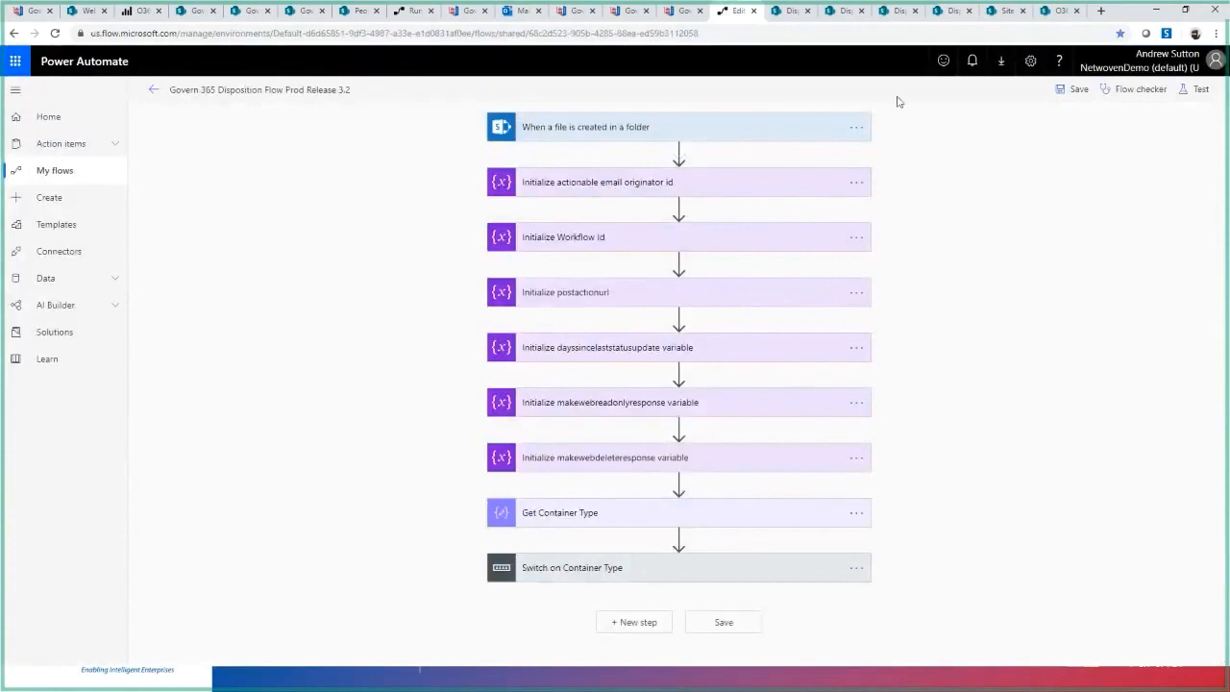
left_click(1200, 88)
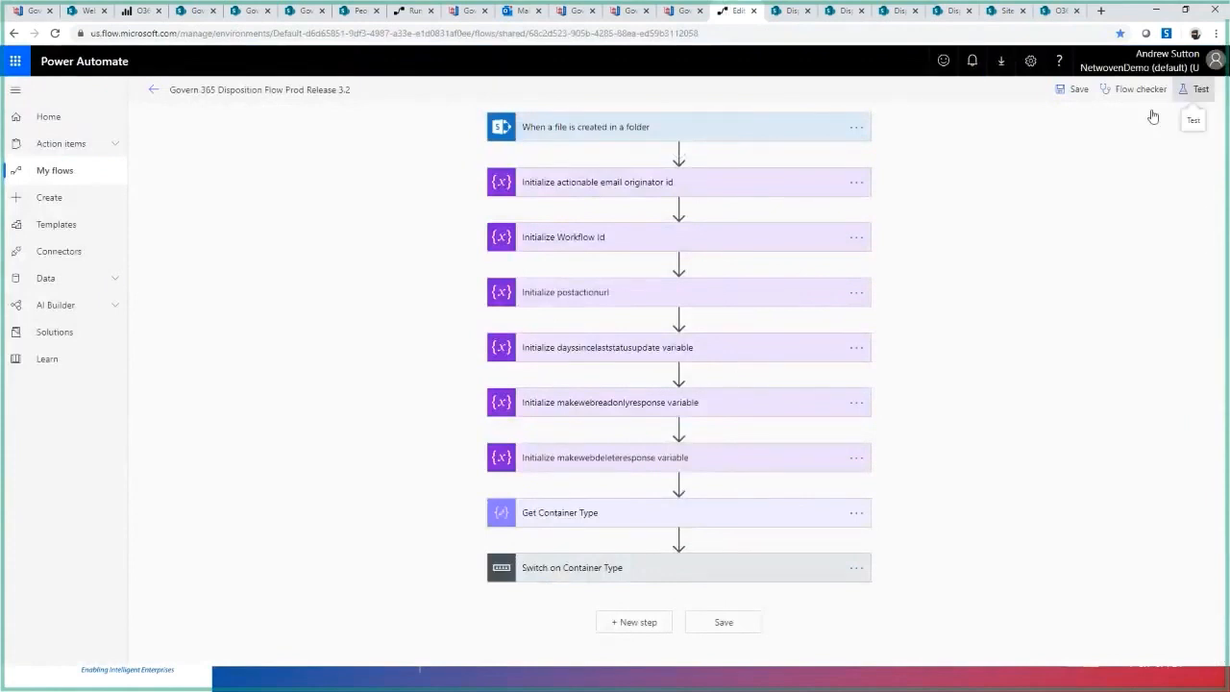
left_click(1030, 141)
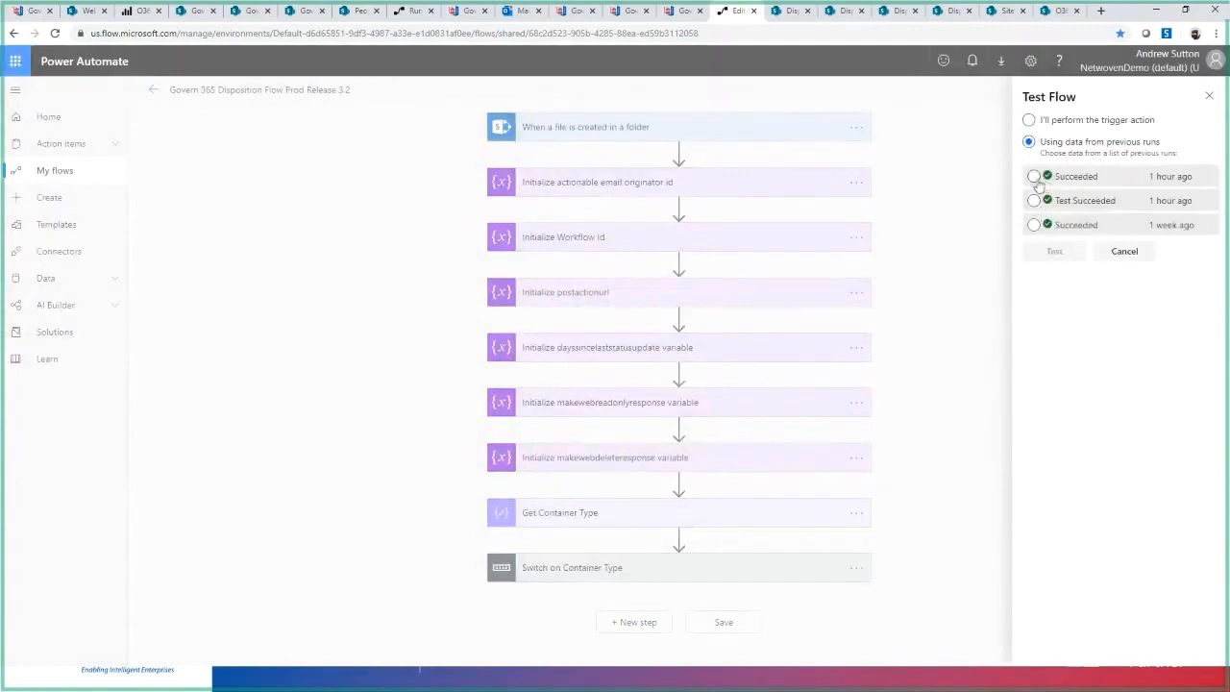
left_click(1035, 176)
left_click(1054, 252)
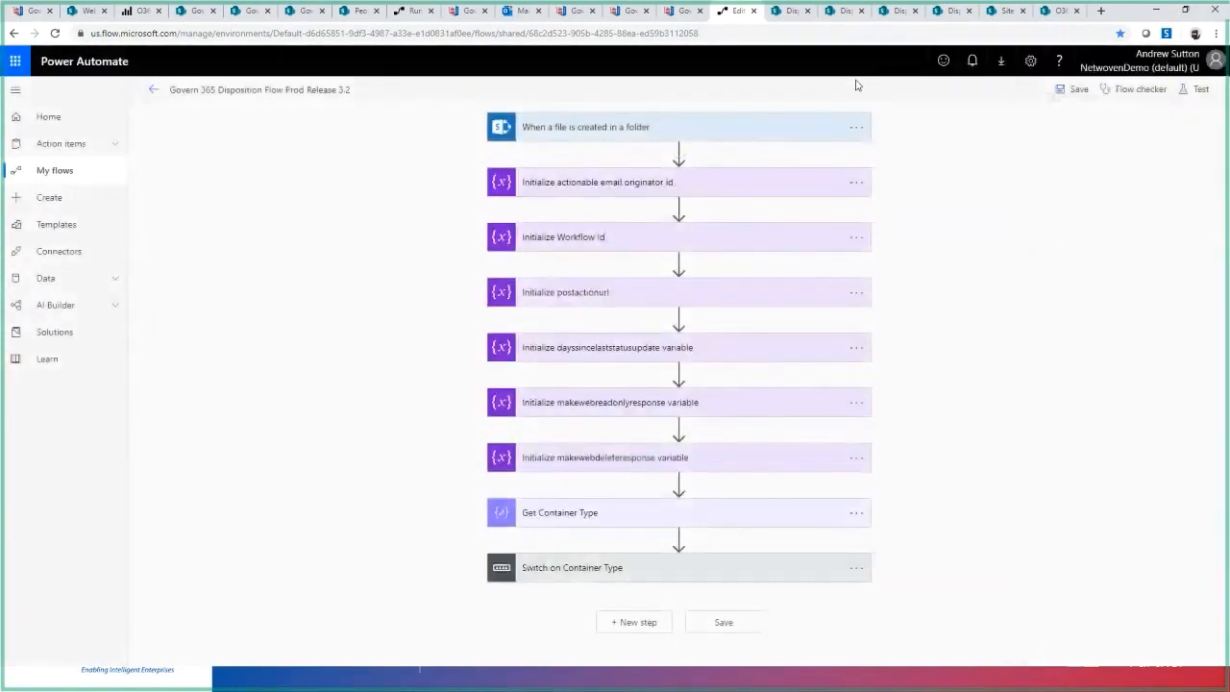
- View Disposition Demo Site and Disposition Demo Site 1 in SharePoint, and compare Demo Site 1 with its page in the other Chrome window
left_click(796, 13)
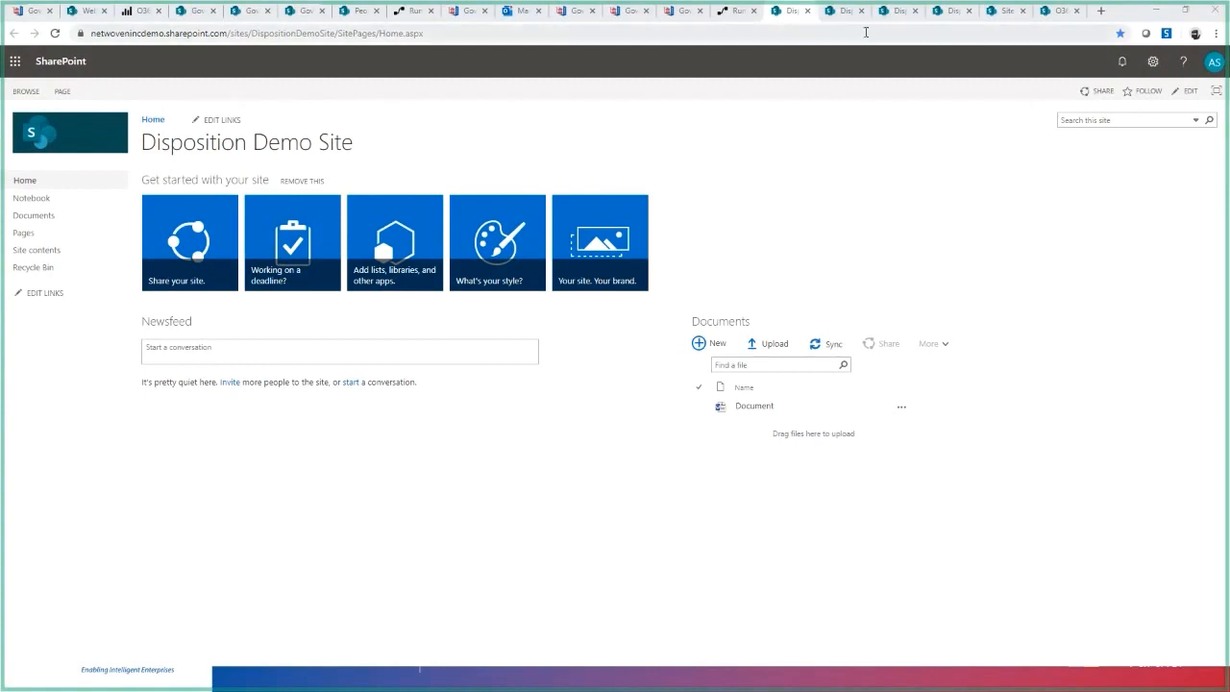
left_click(838, 11)
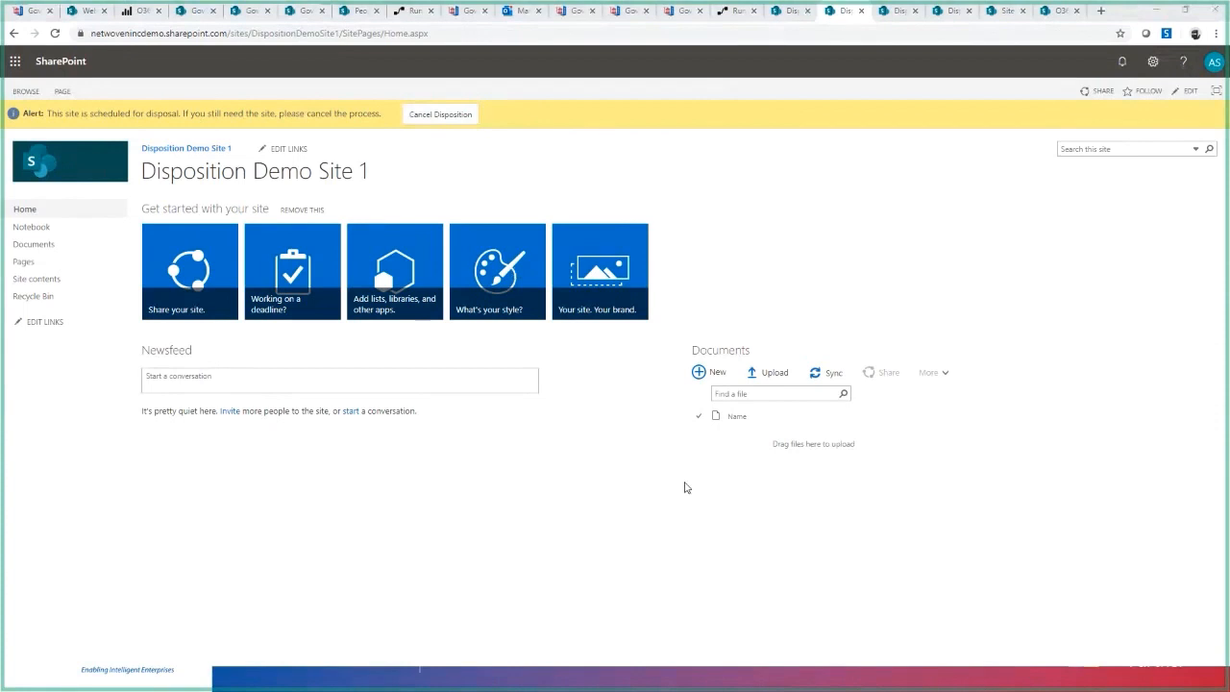
key("alt+Tab")
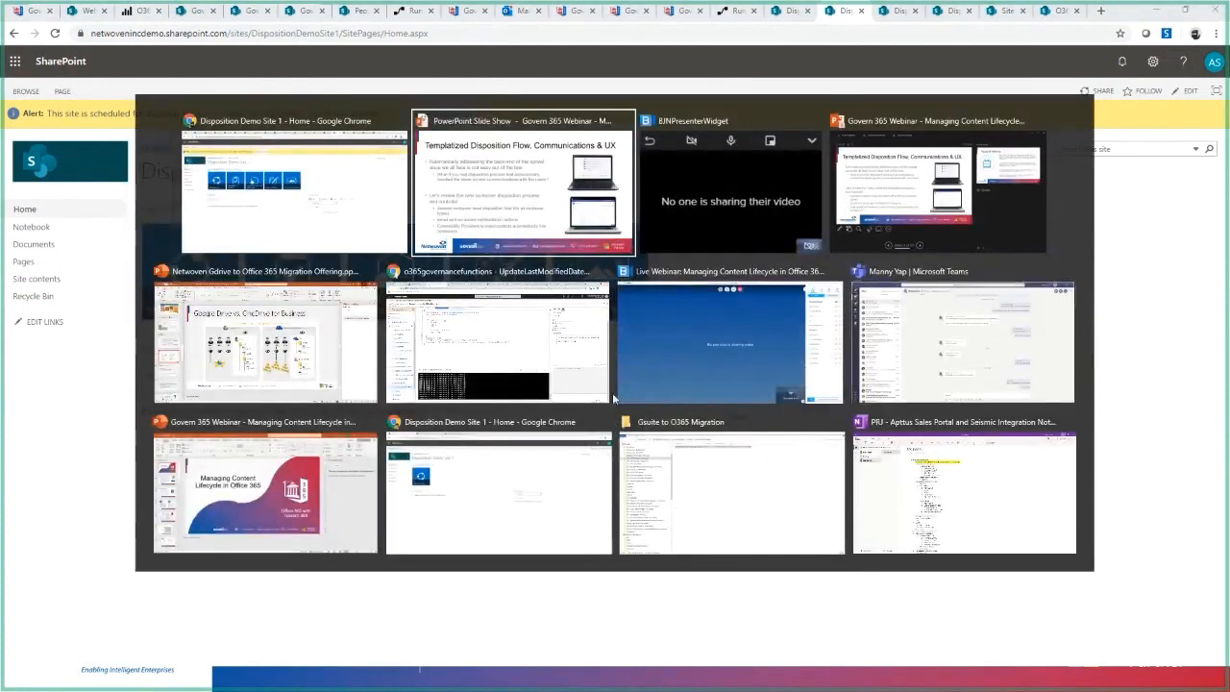
left_click(546, 421)
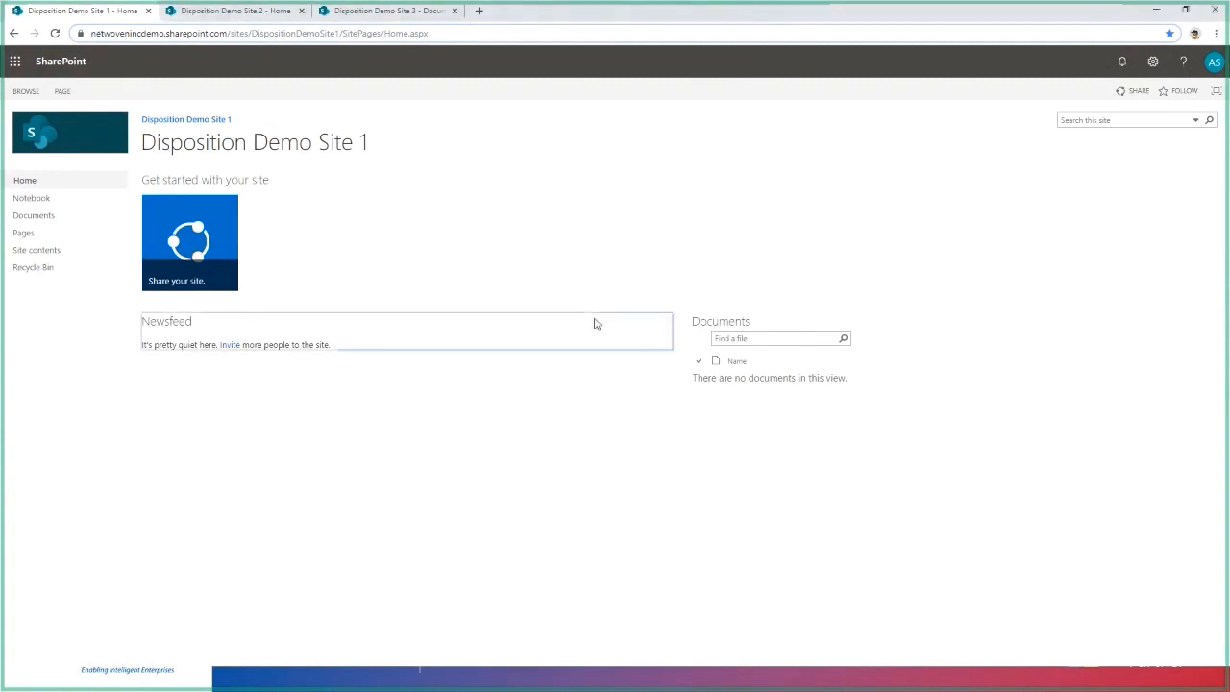
key("F5")
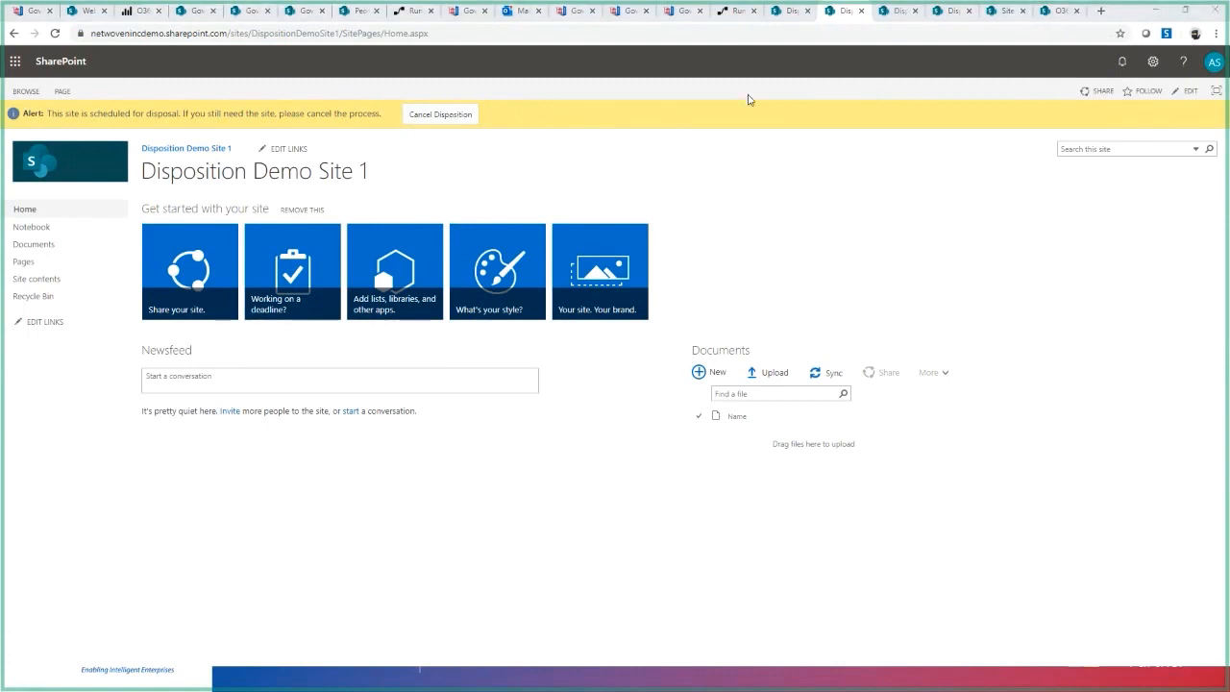
- Examine the ContentLifecycleStatus web property of Disposition Demo Site 2, and close the developer tools and site settings
left_click(904, 16)
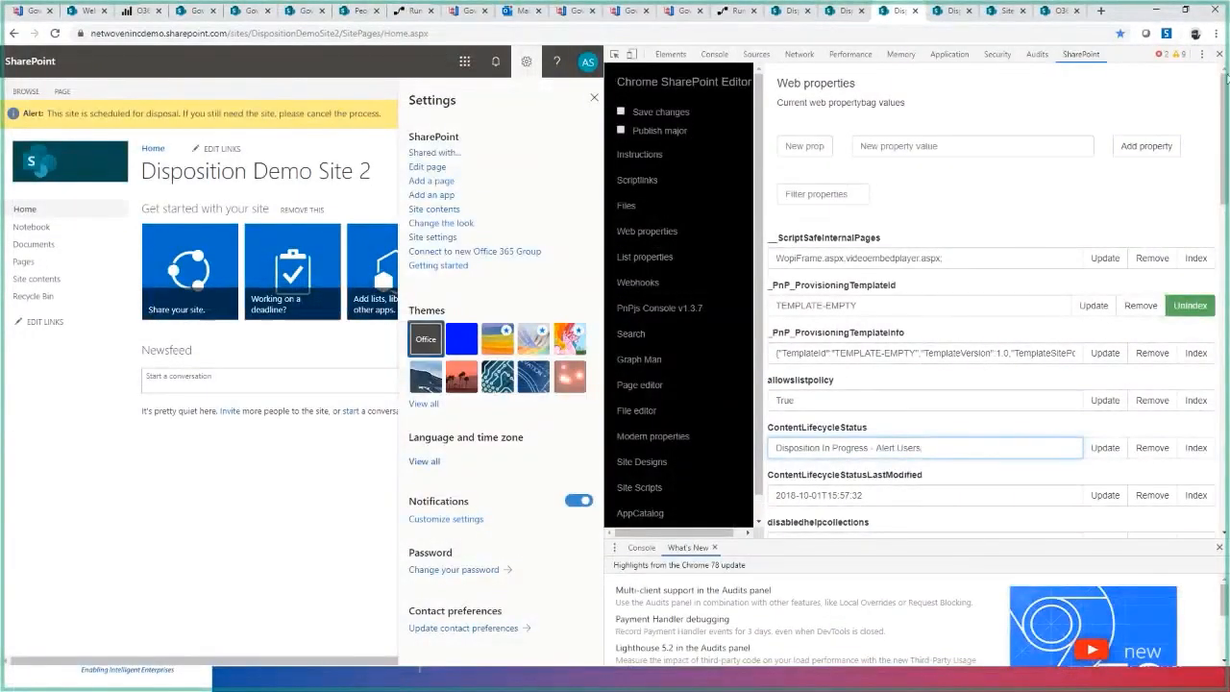
triple_click(906, 447)
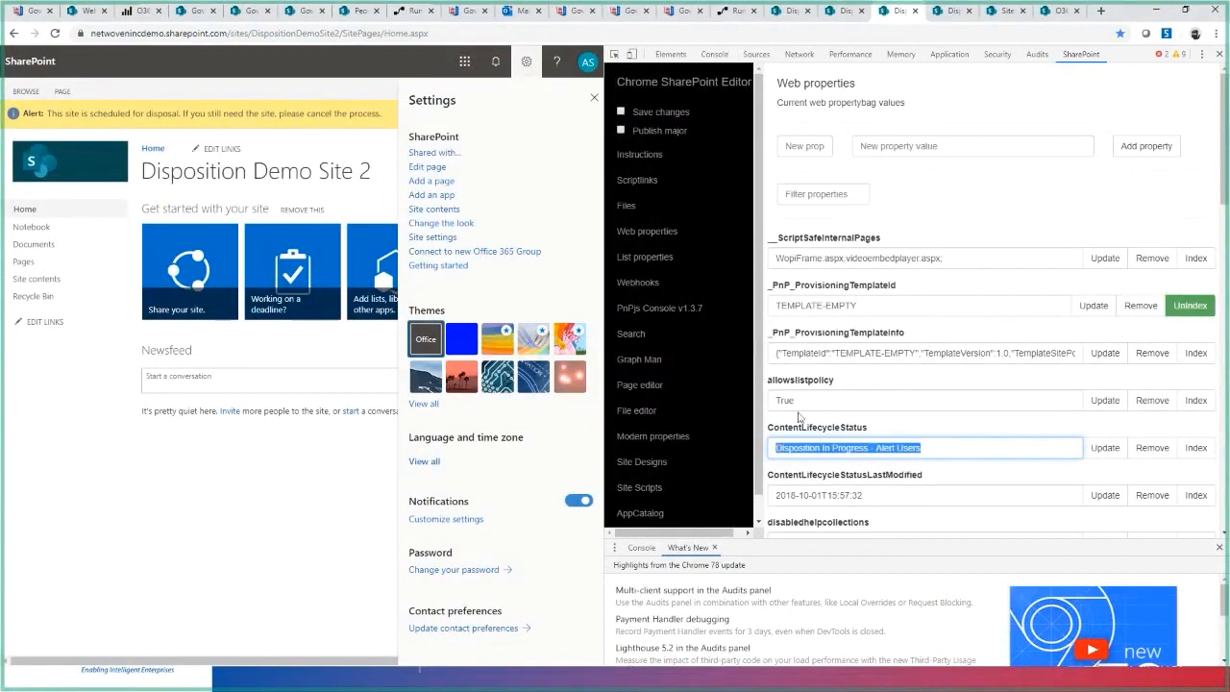
left_click(1220, 54)
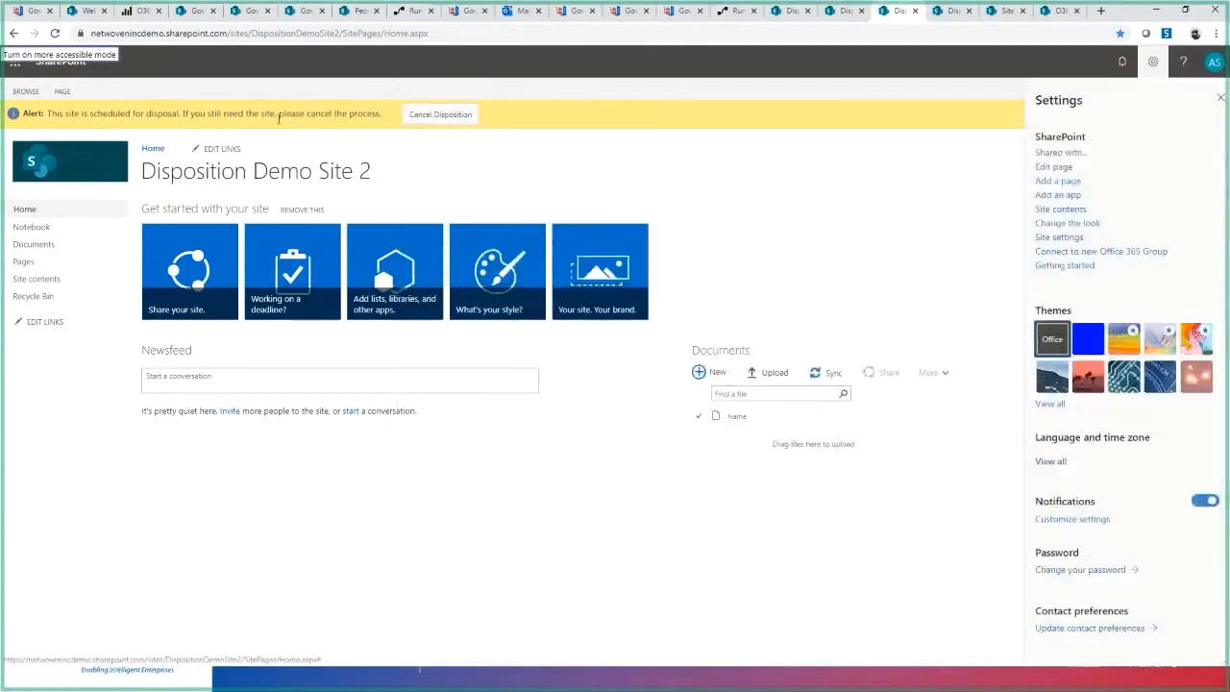
left_click(1221, 98)
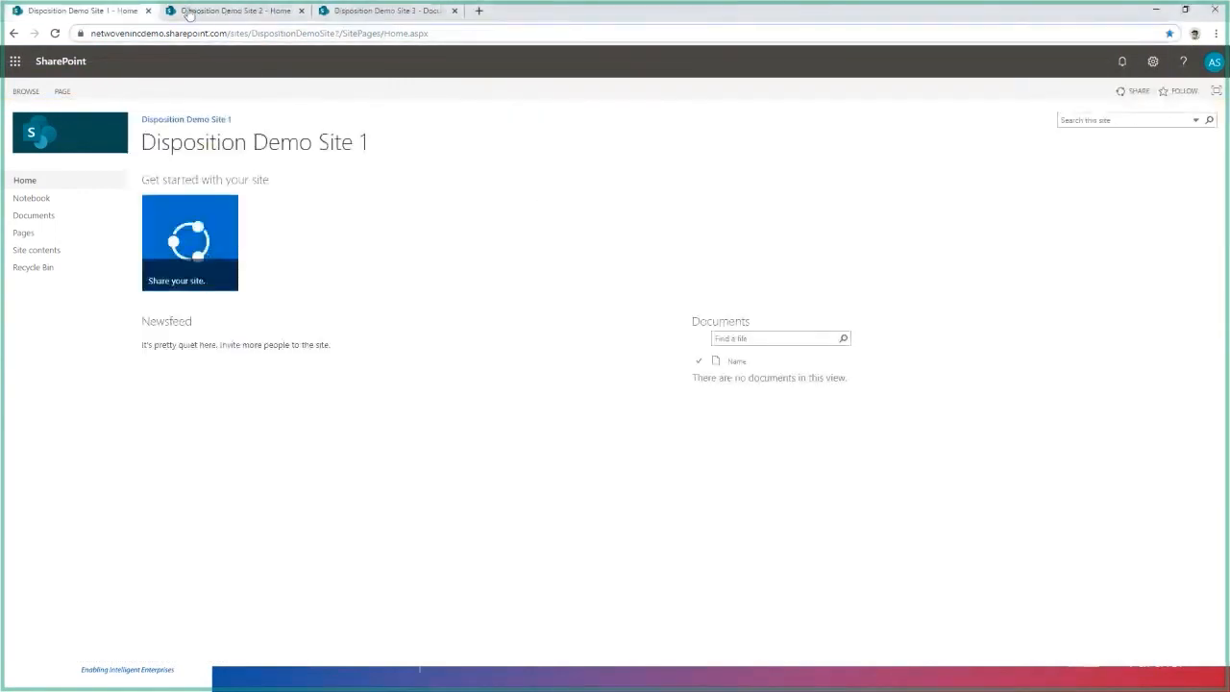
- View Disposition Demo Site 2 and the Documents library of Disposition Demo Site 3 in the other Chrome window, and minimize that window
left_click(234, 12)
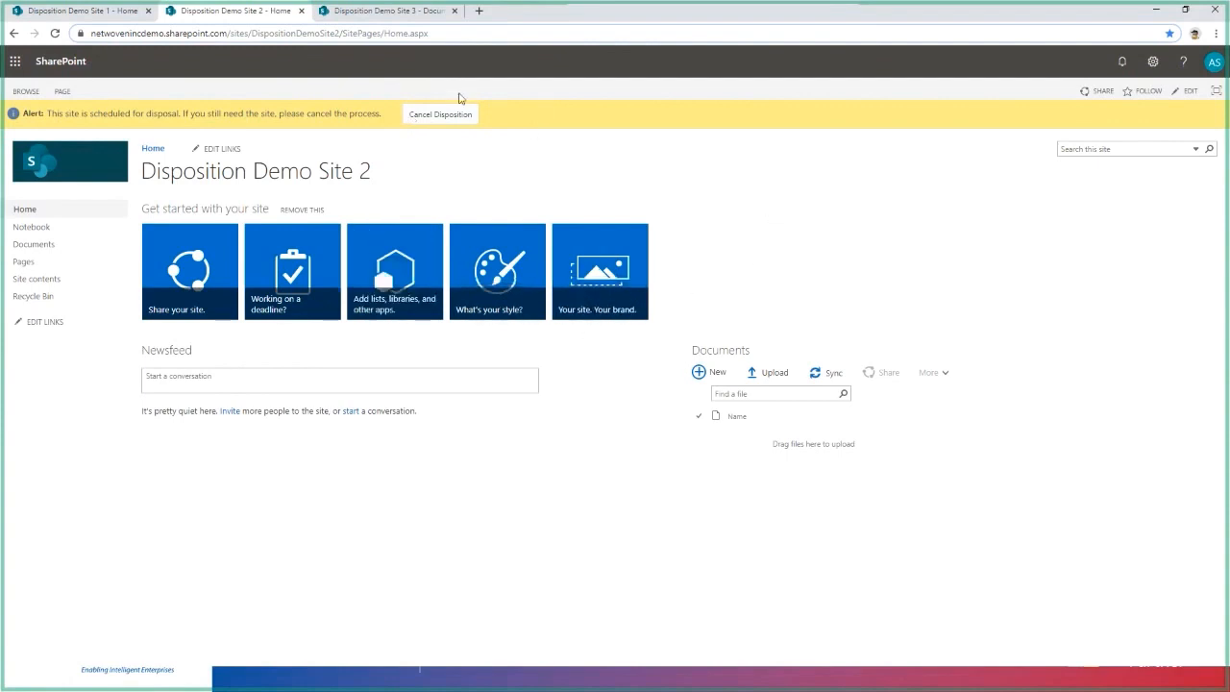
left_click(363, 11)
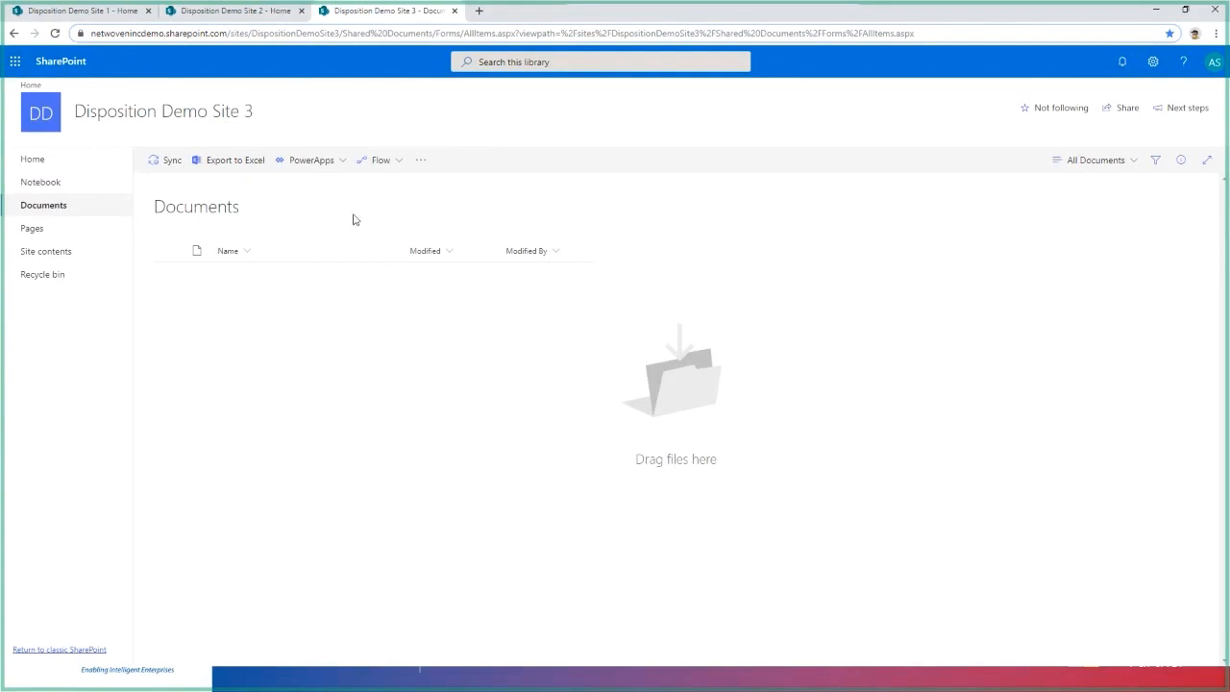
left_click(1157, 13)
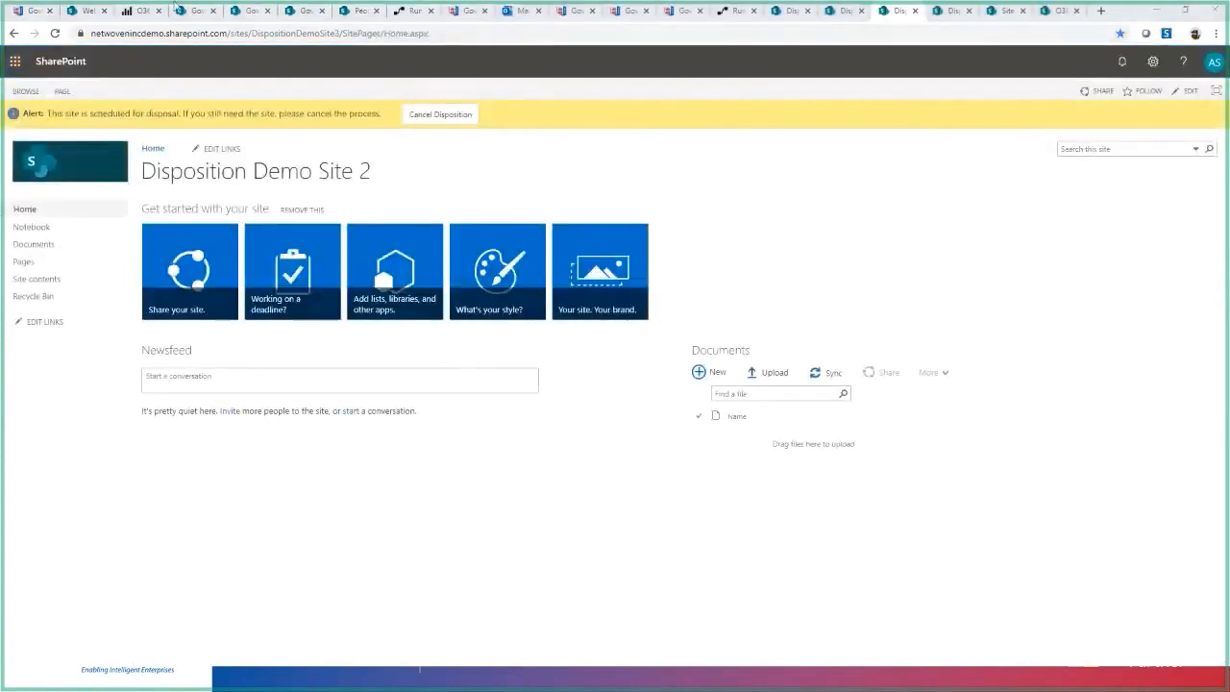
- Return to the original Disposition Demo Site and reload its home page to check its disposition status
left_click(788, 13)
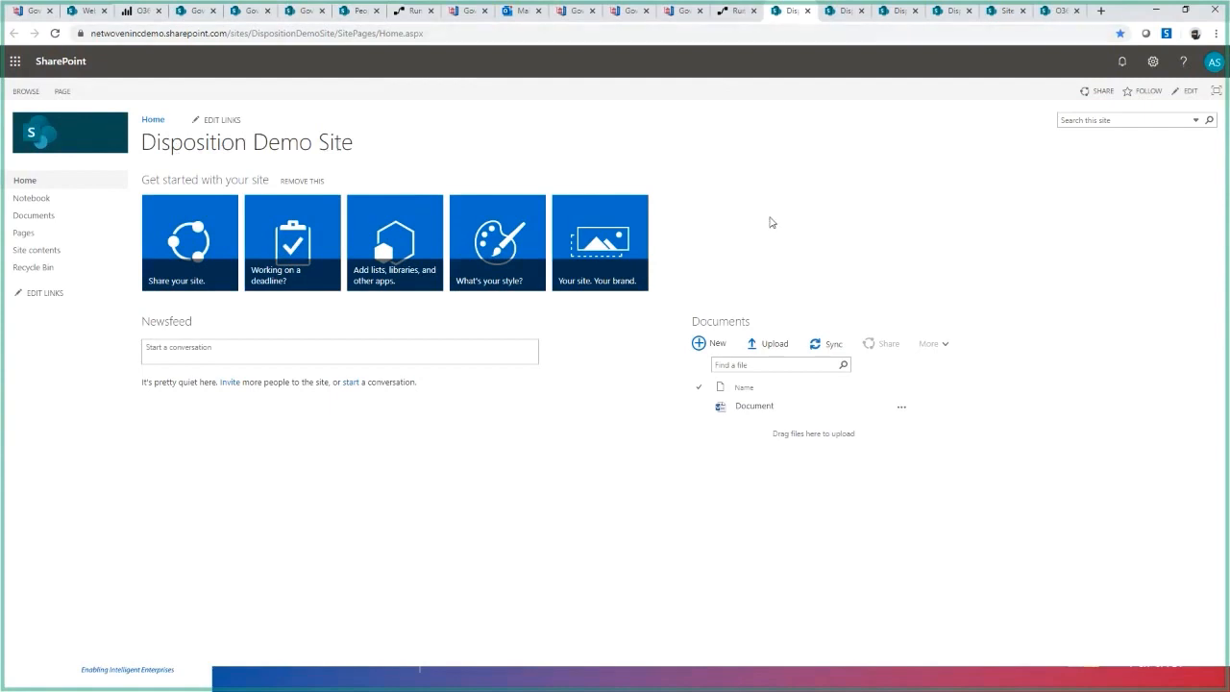
key("F5")
key("F5")
- Inspect the SharePoint Site Collections (SPSite) branch of the disposition flow's test run in Power Automate and dismiss the run message
left_click(735, 10)
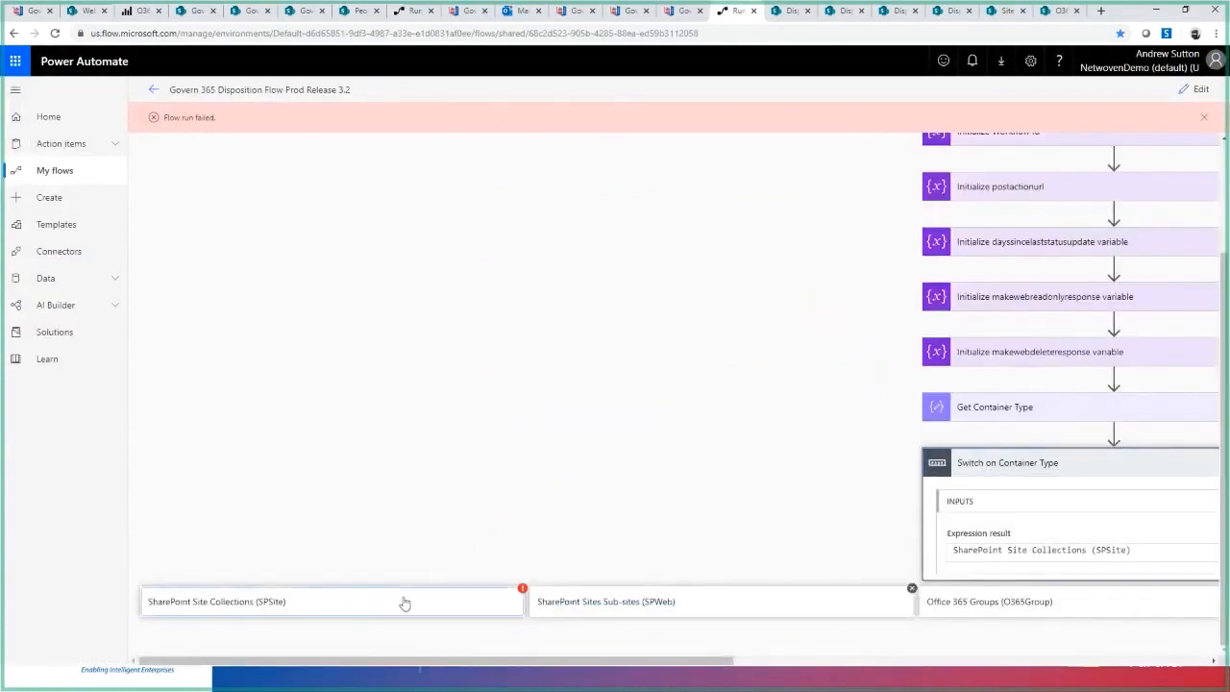
left_click(405, 602)
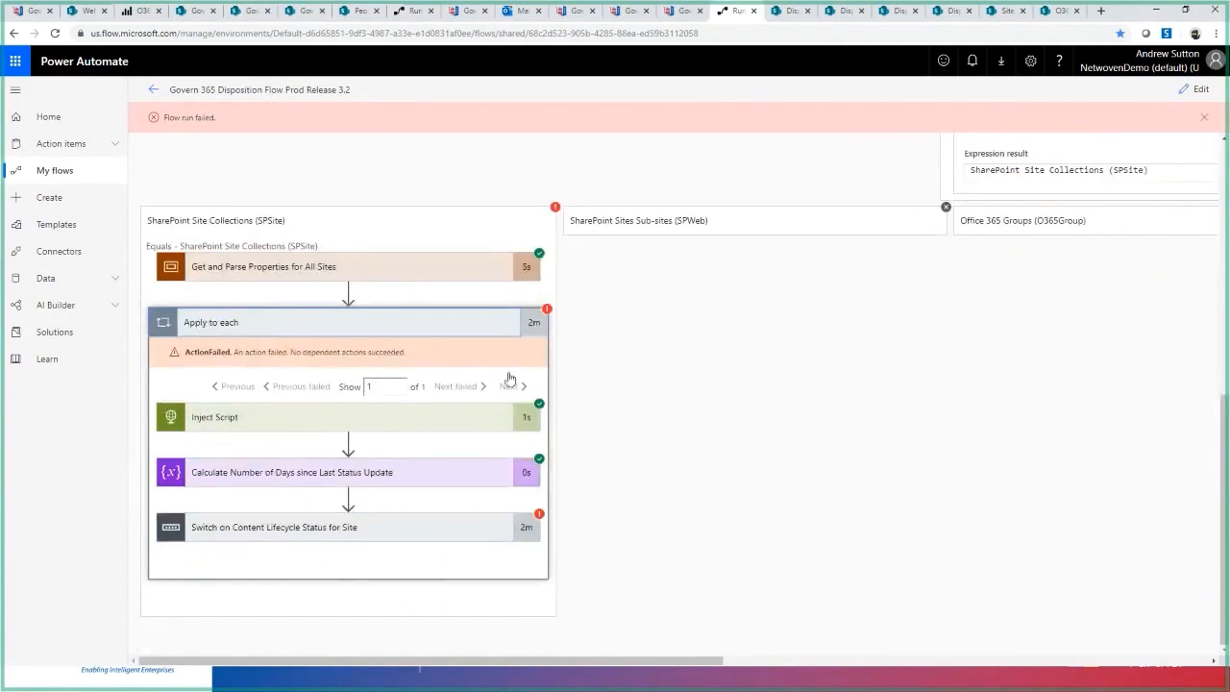
scroll(817, 173, "up", 15)
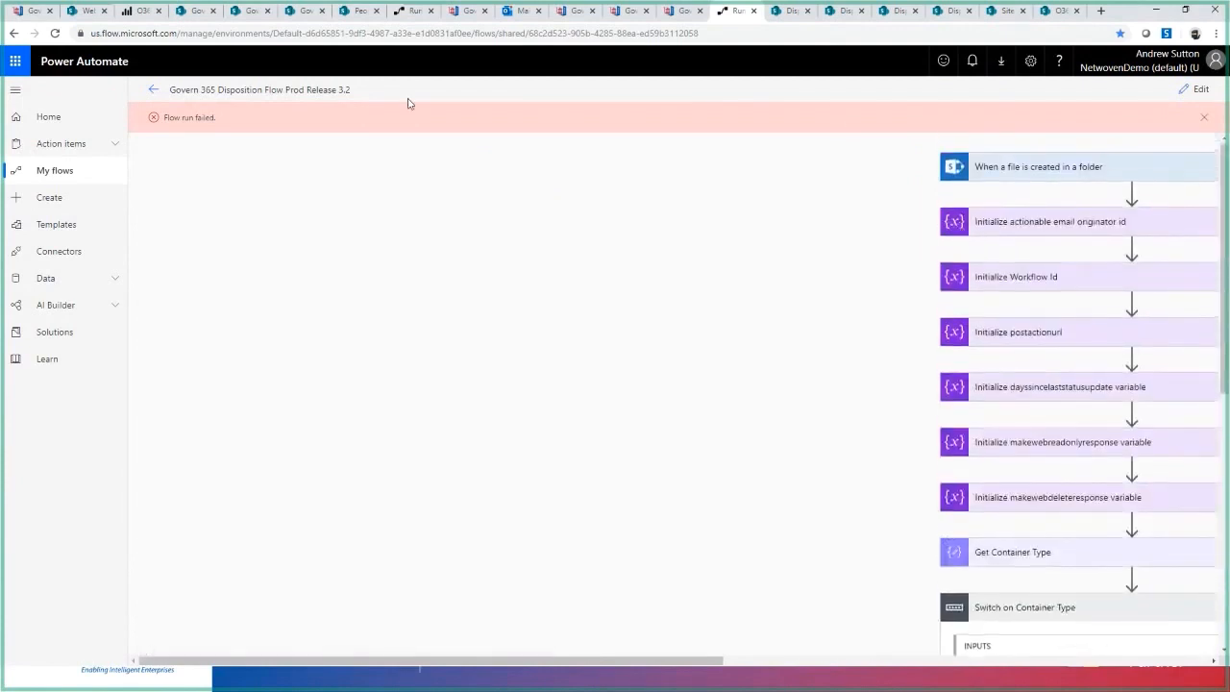
left_click(1203, 117)
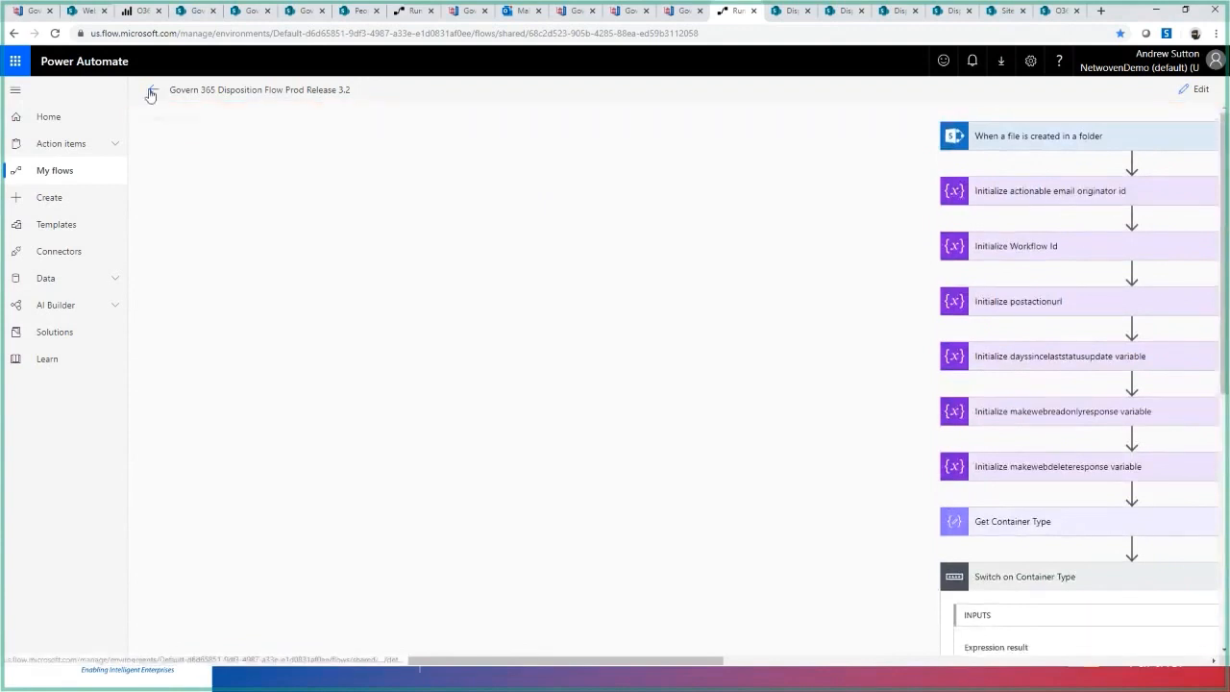
- Reopen the disposition flow for editing and rerun its test using data from the most recent succeeded run
left_click(153, 90)
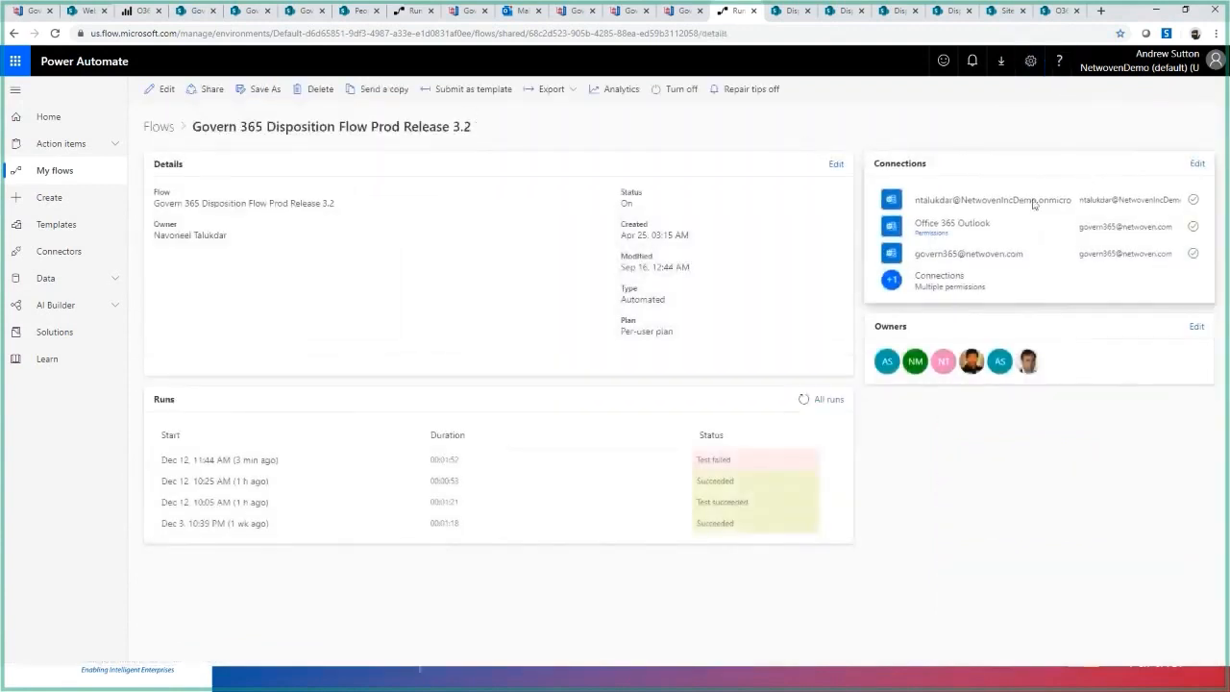
left_click(161, 89)
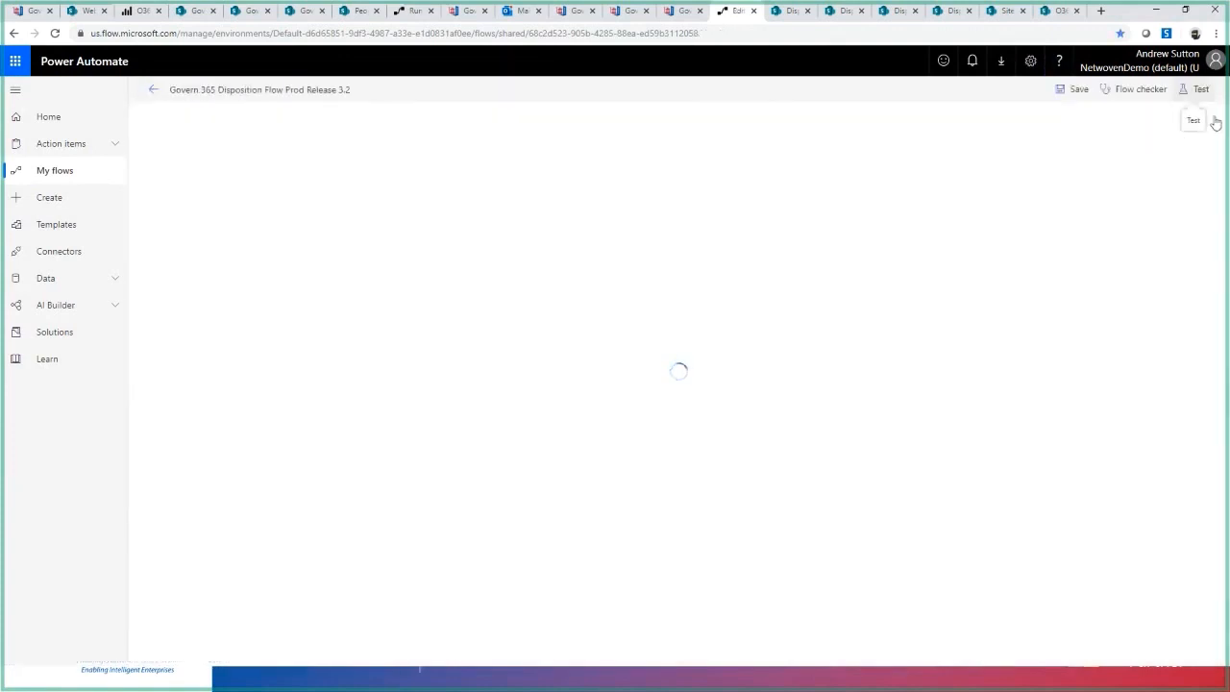
left_click(1196, 89)
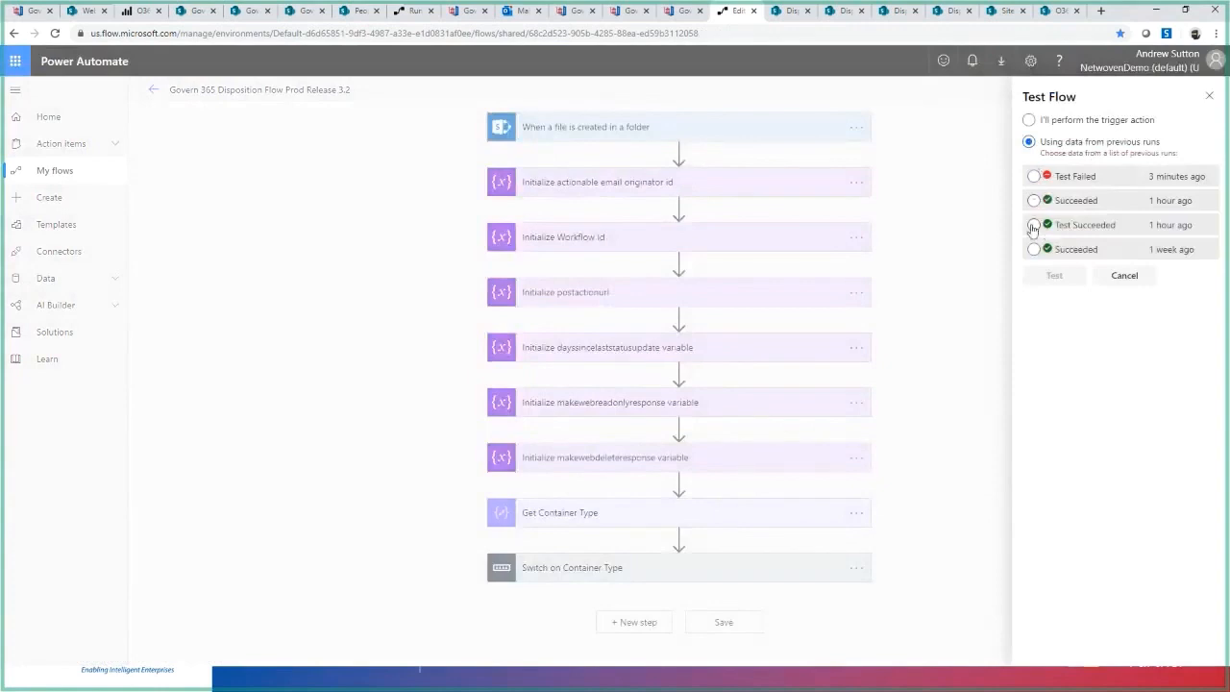
left_click(1033, 201)
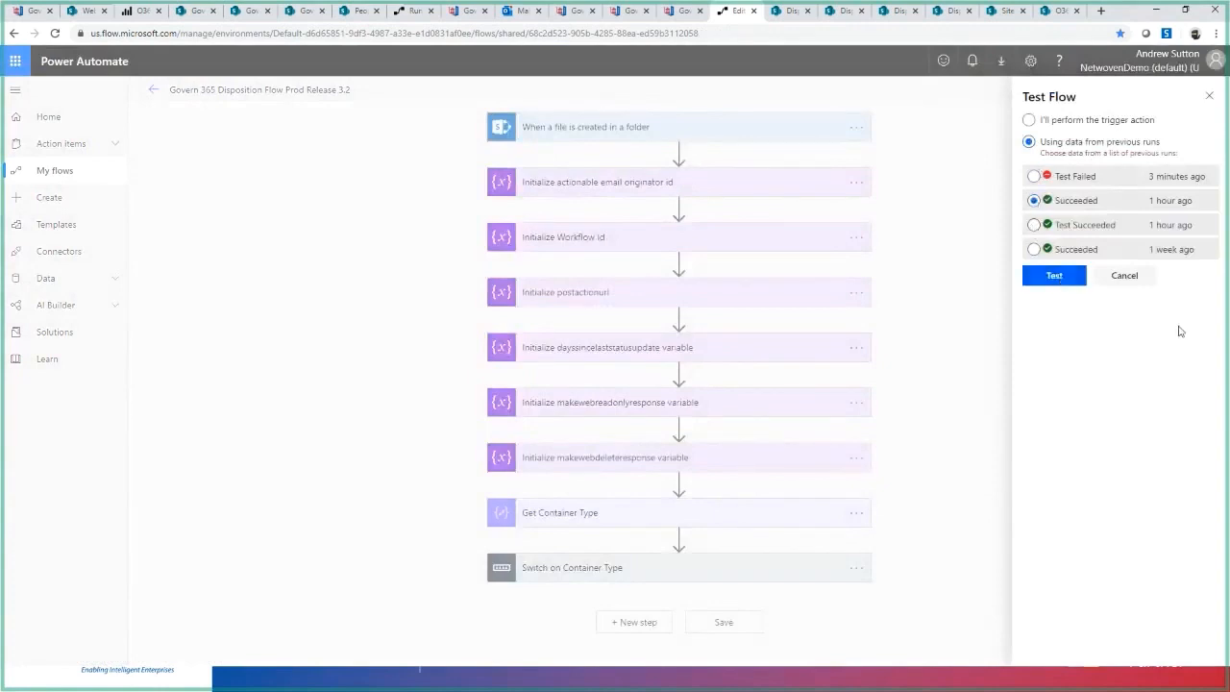
left_click(1050, 273)
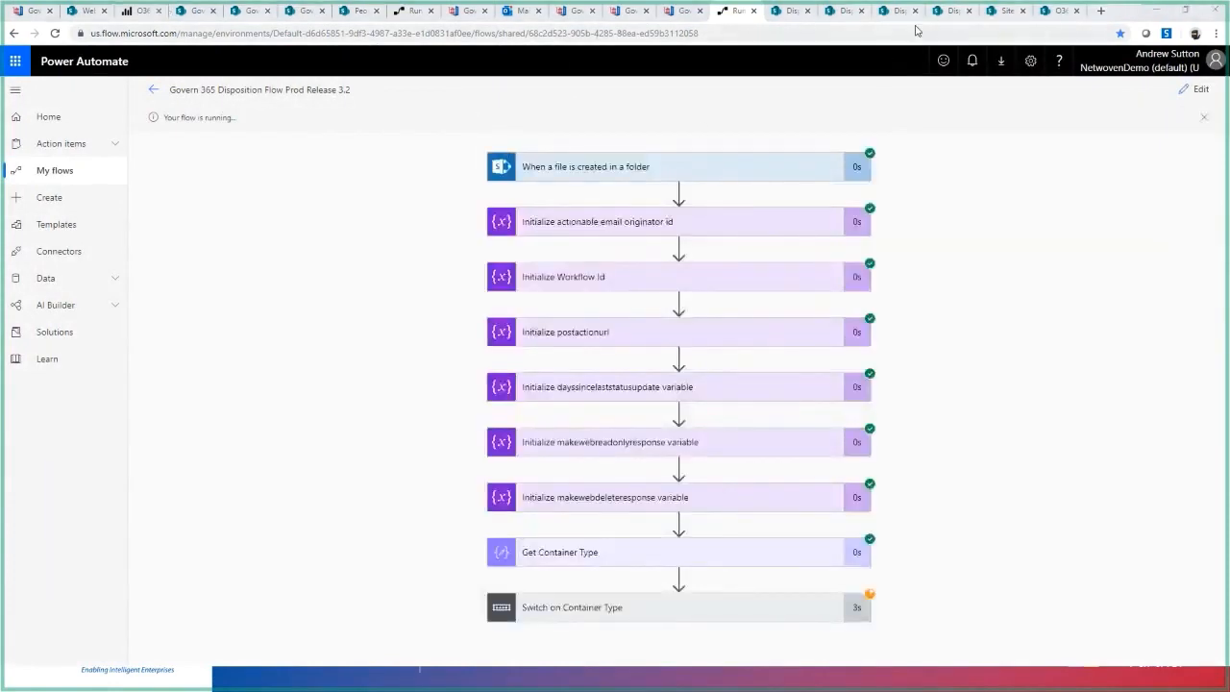
- Check the O365 Governance site contents in SharePoint and return to the Disposition Demo Site home page
left_click(997, 14)
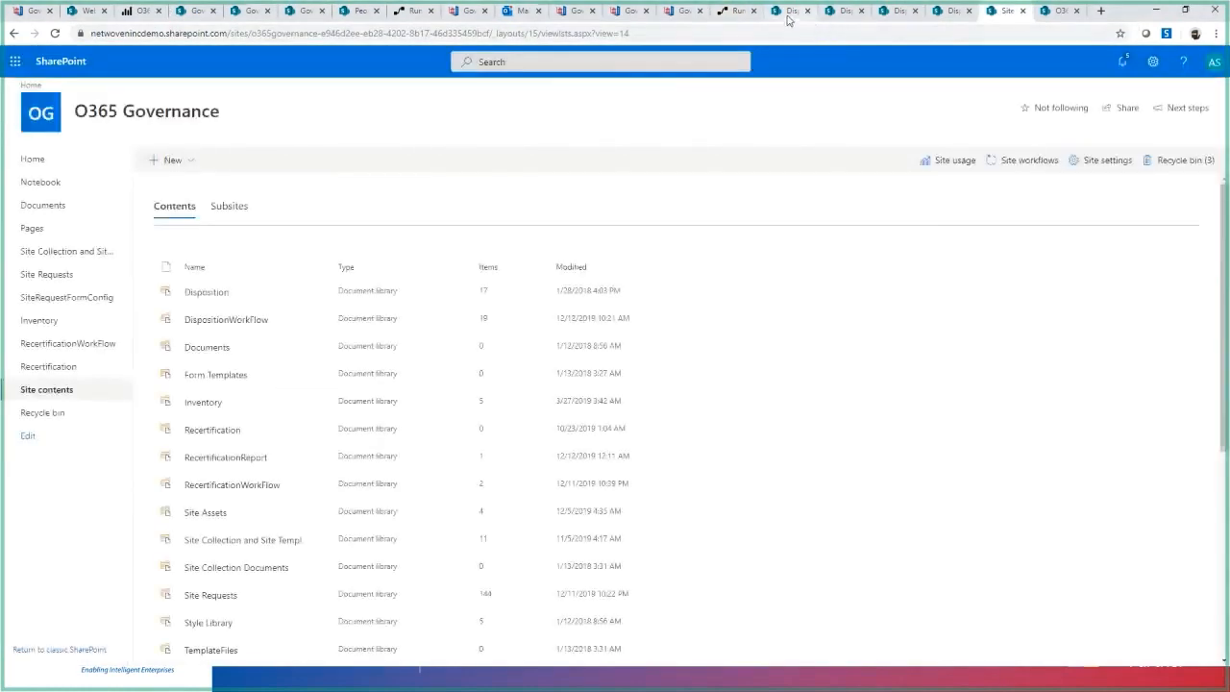
left_click(788, 17)
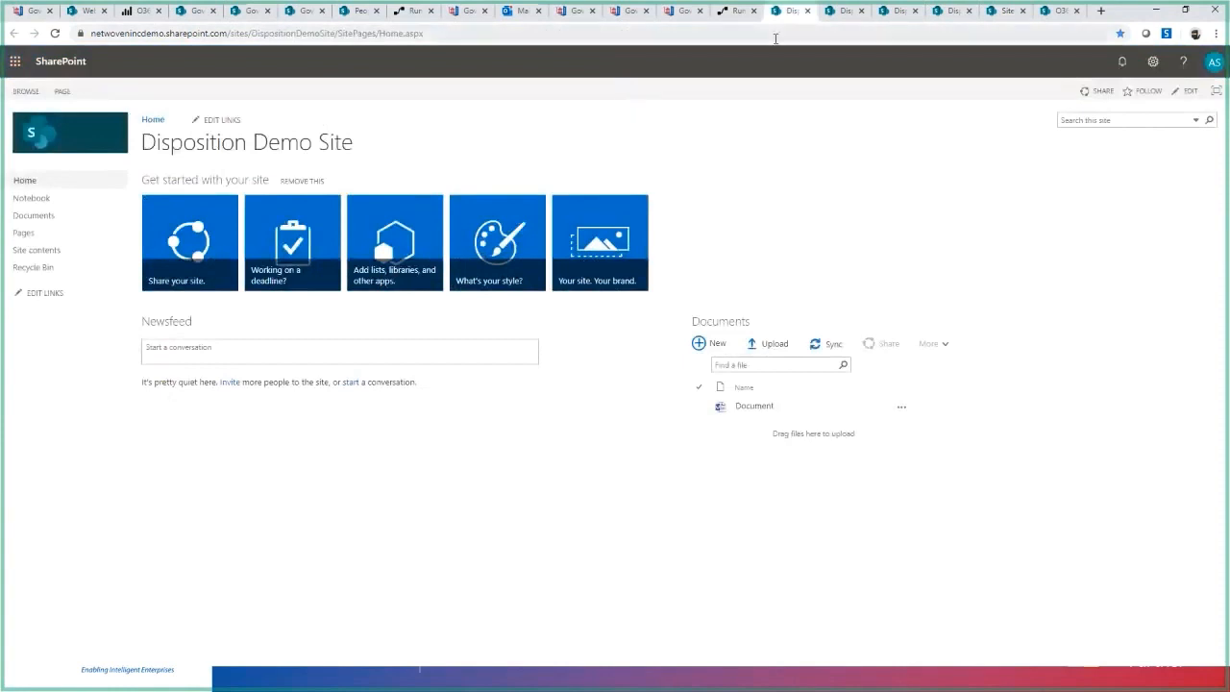
- Check the Disposition Demo Site 1 home page, and in Outlook's Focused inbox read the two latest Govern365 alerts about the Disposition Demo Site
left_click(842, 11)
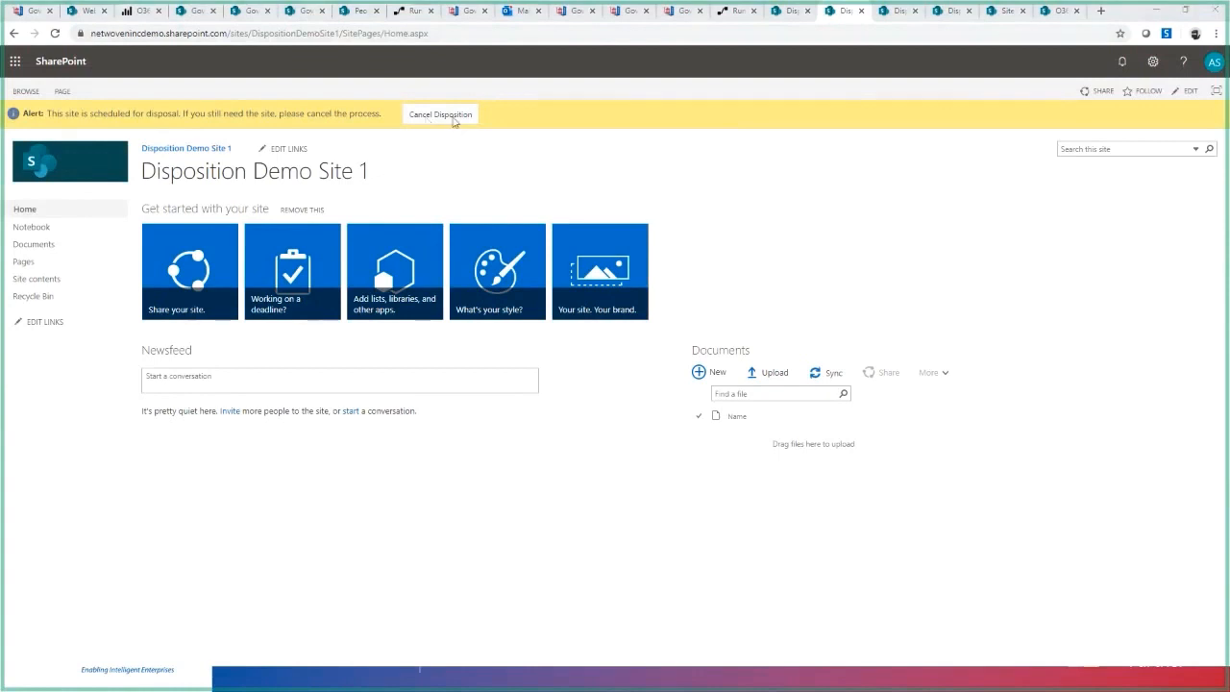
left_click(519, 10)
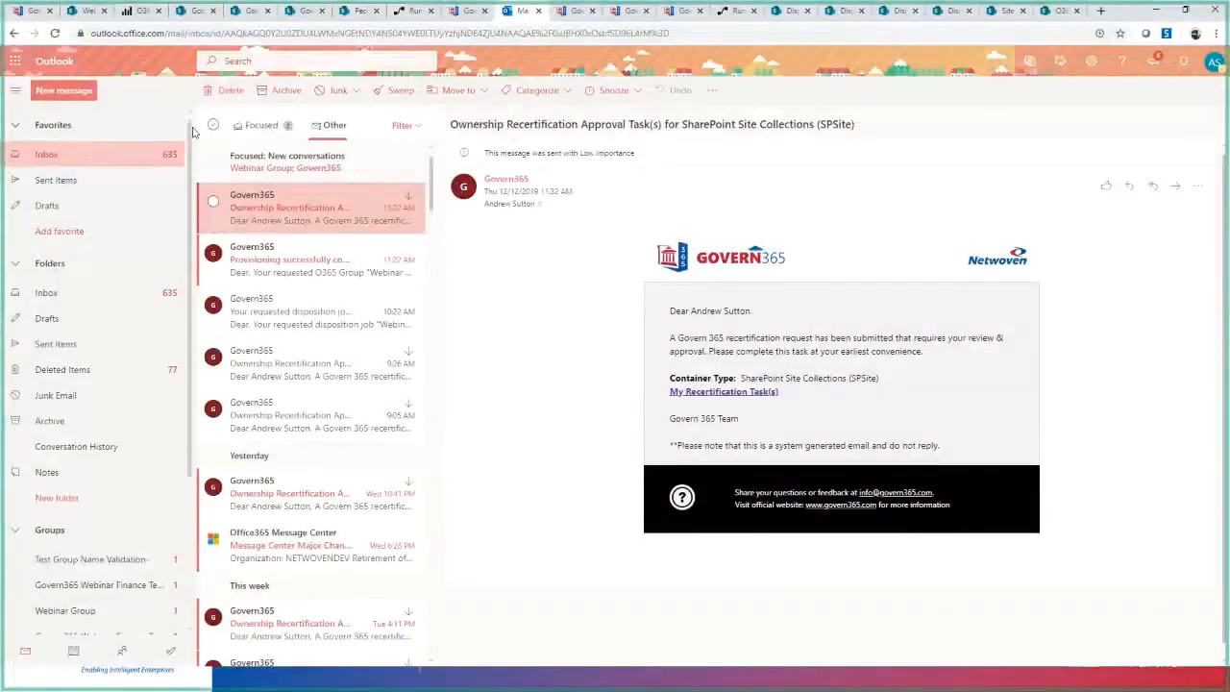
left_click(251, 125)
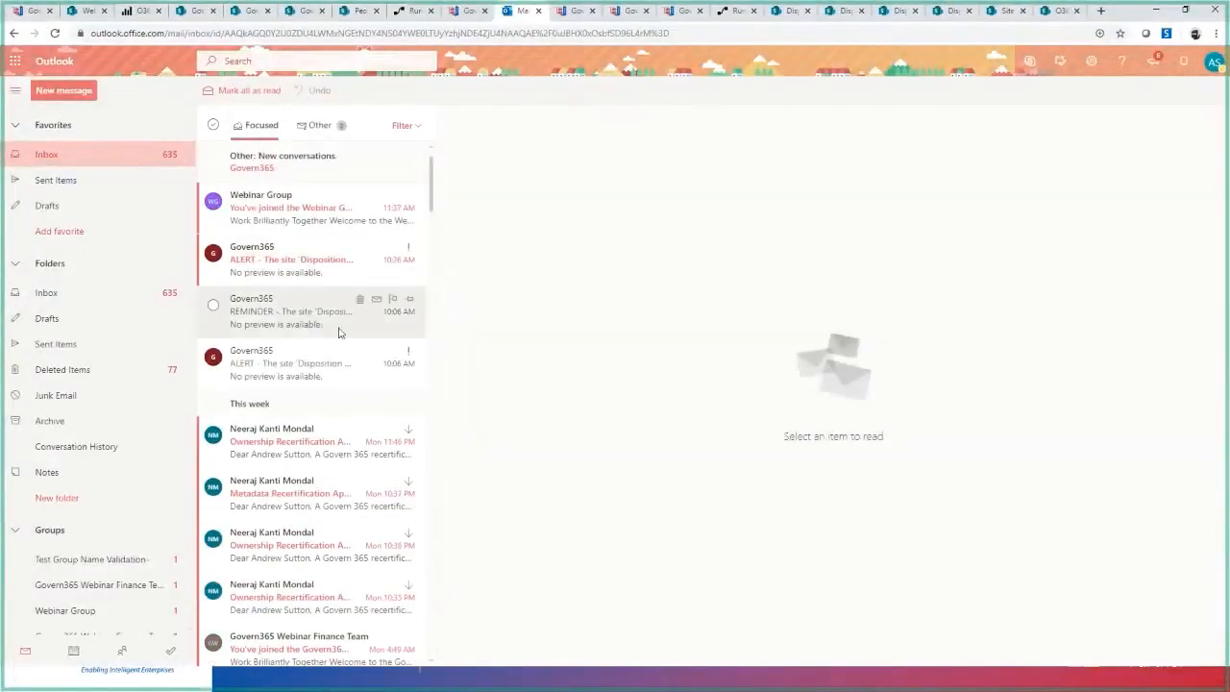
left_click(321, 273)
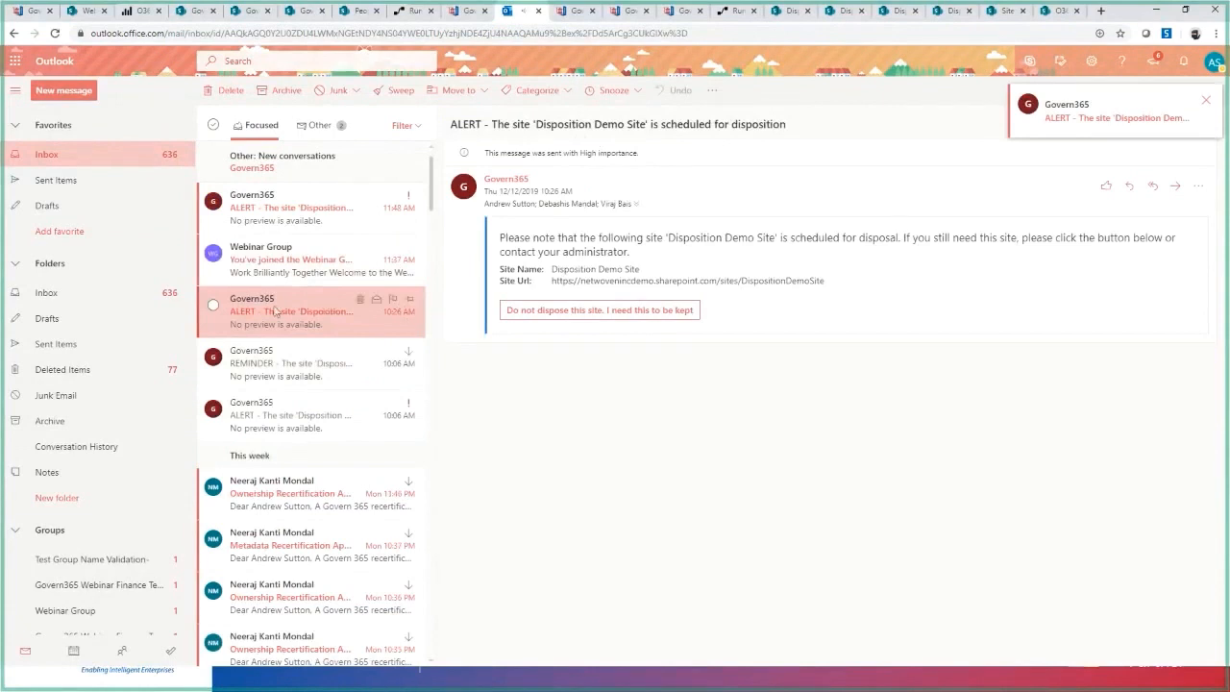
left_click(320, 212)
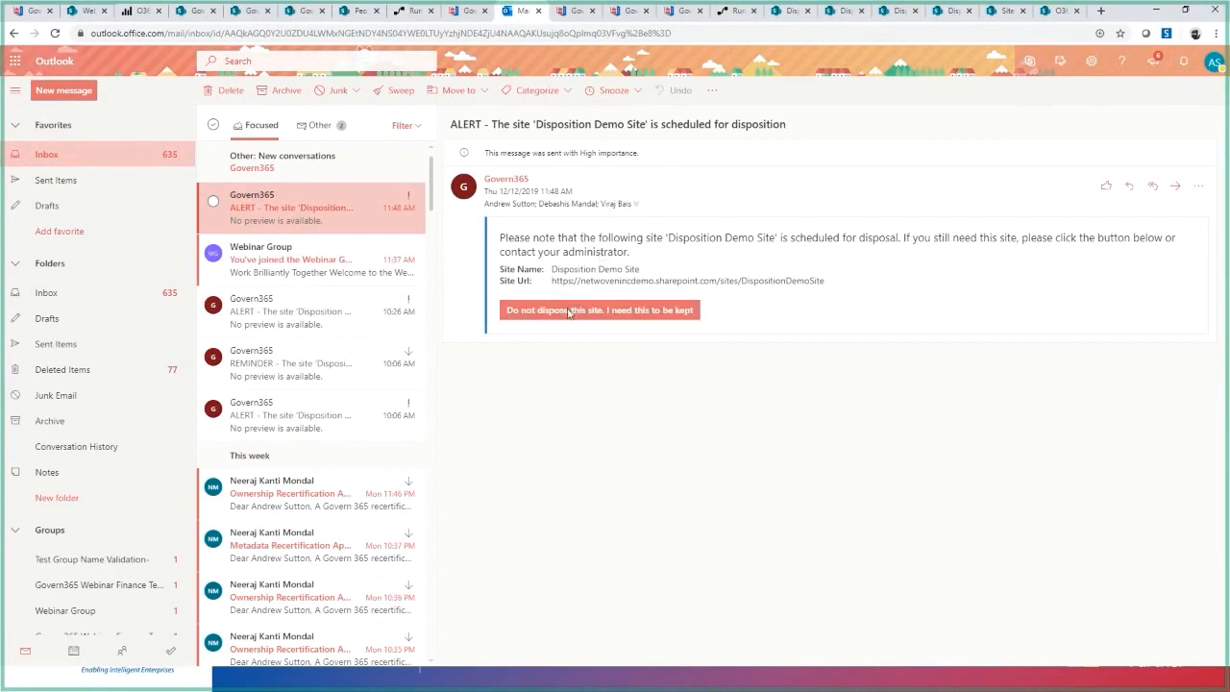
- Reload the original Disposition Demo Site's home page in SharePoint and cancel the site's scheduled disposition, confirming the cancellation
left_click(790, 10)
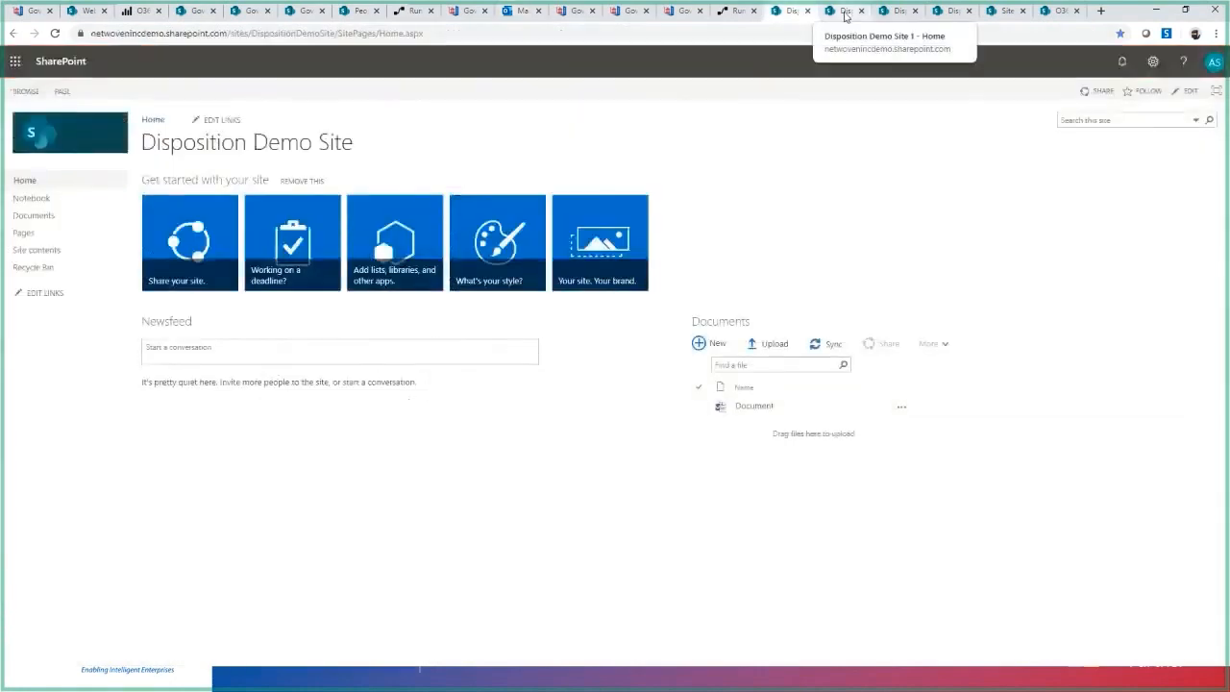
key("F5")
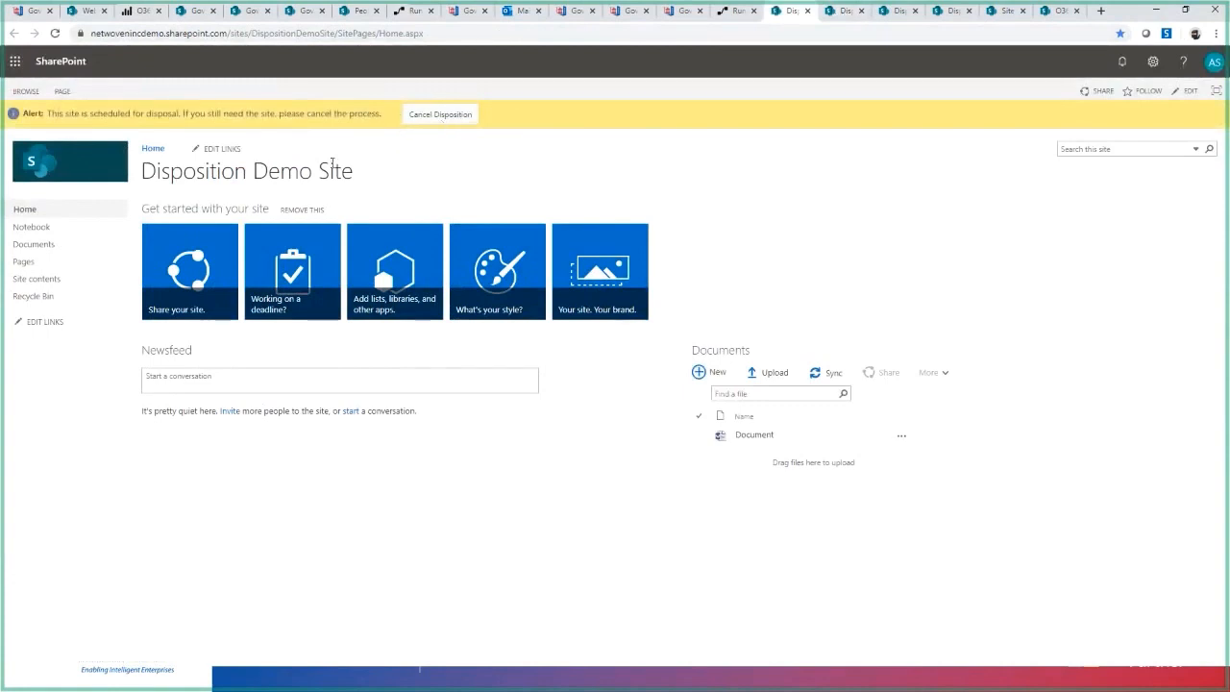
left_click(421, 117)
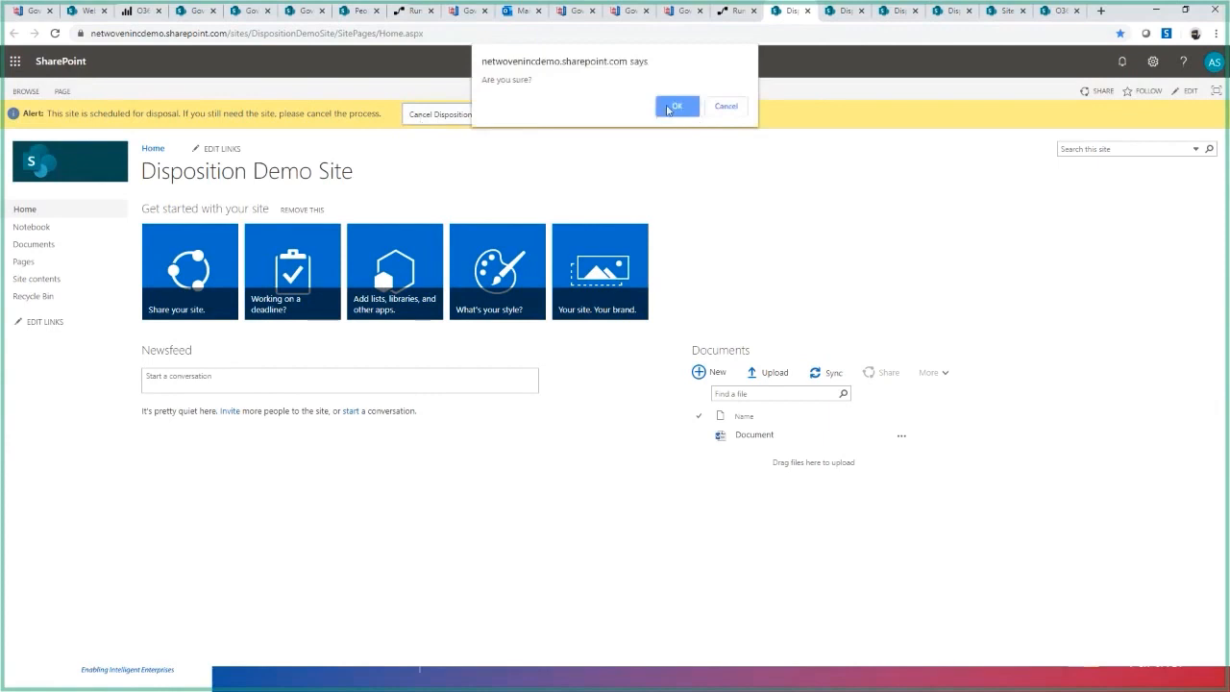
left_click(670, 109)
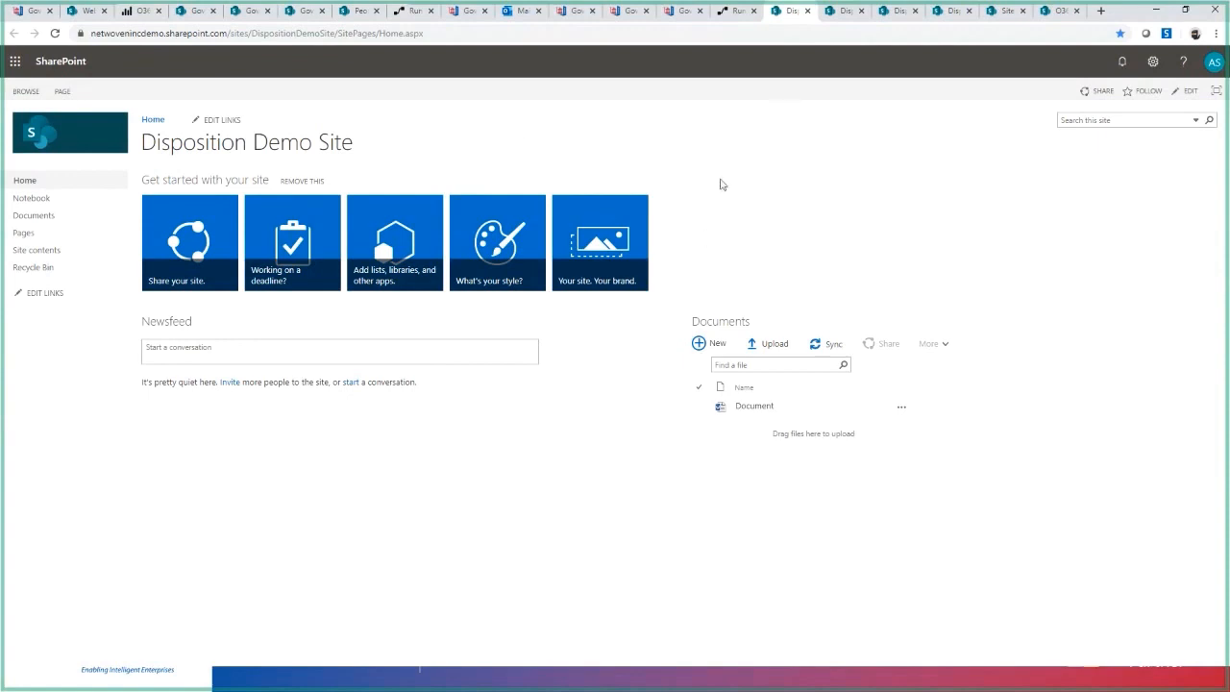
- Review the Last Modified Date criterion of the Webinar Disposition Rule in Govern 365 and return to the Disposition Demo Site home page
left_click(679, 10)
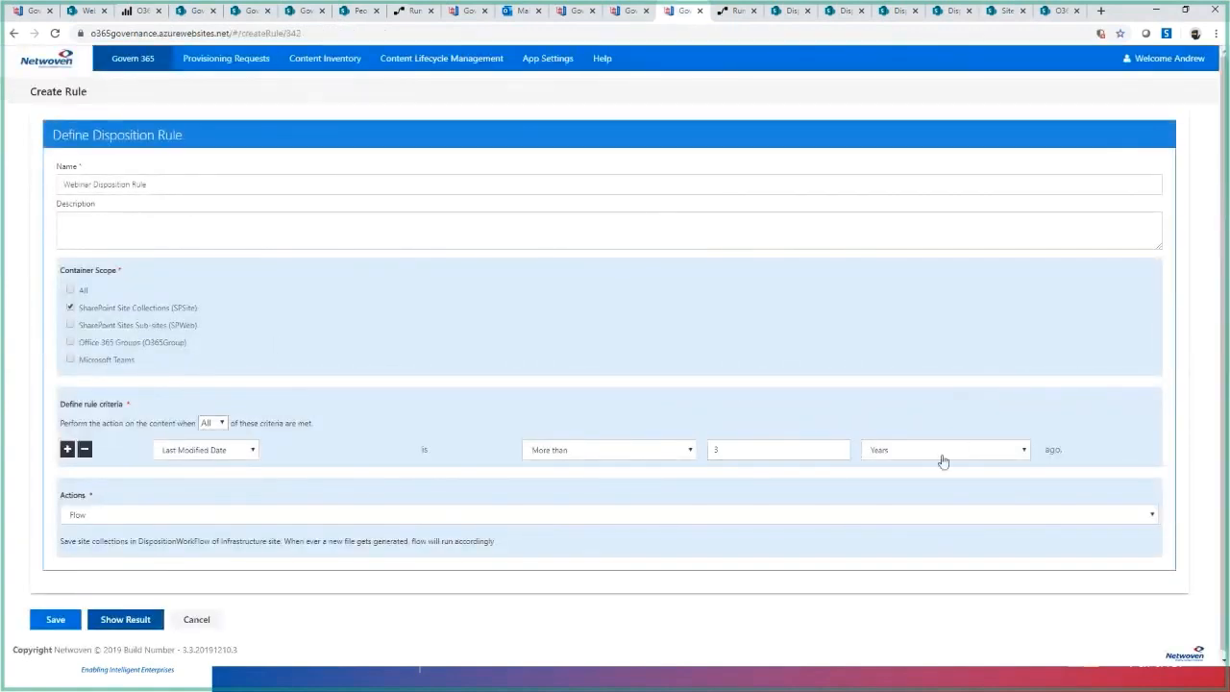
double_click(739, 454)
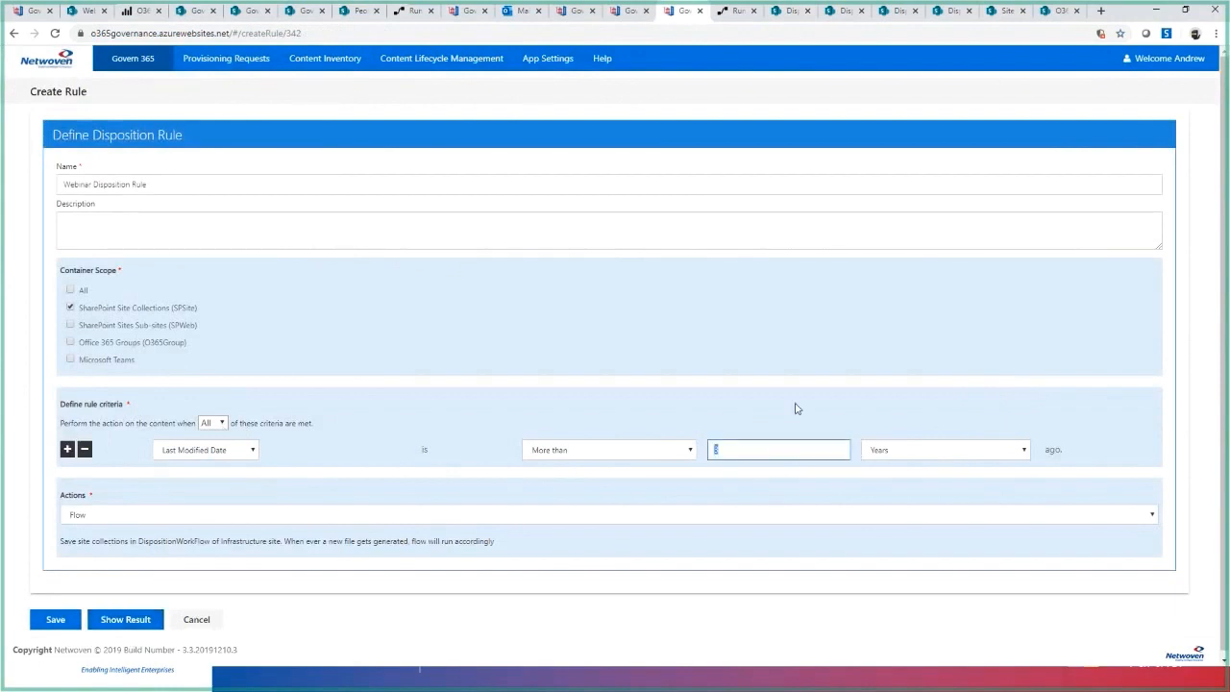
left_click(795, 12)
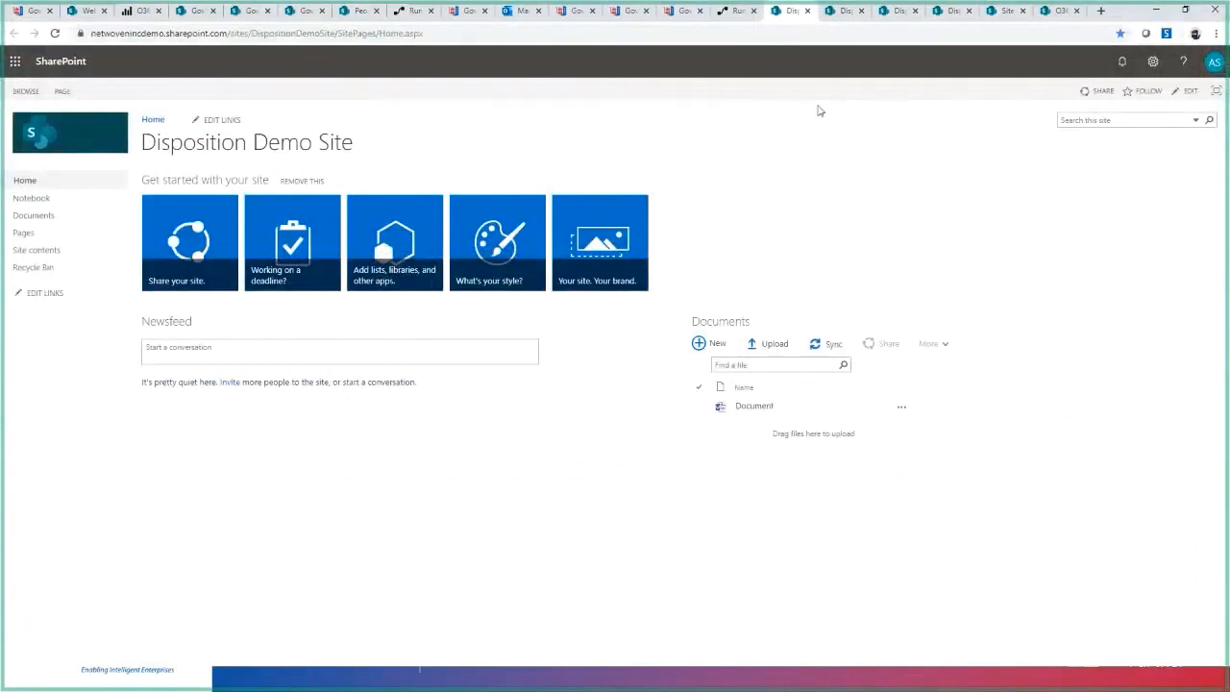
key("alt+Tab")
key("alt+Tab")
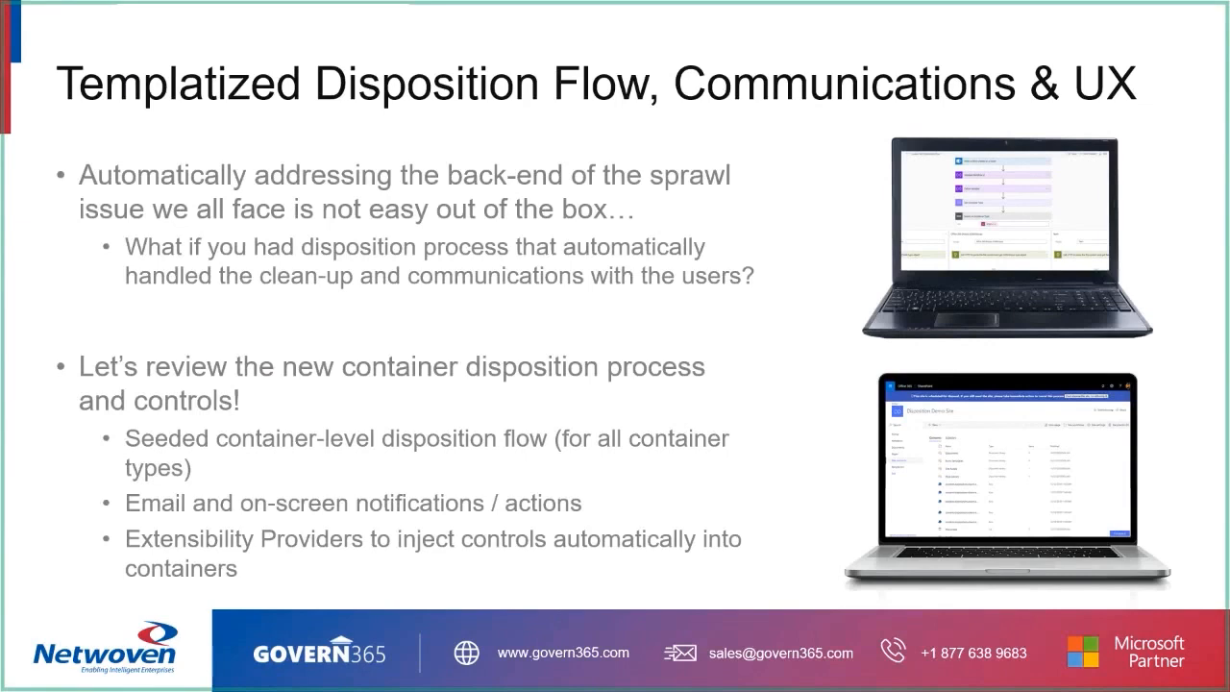
key("Right")
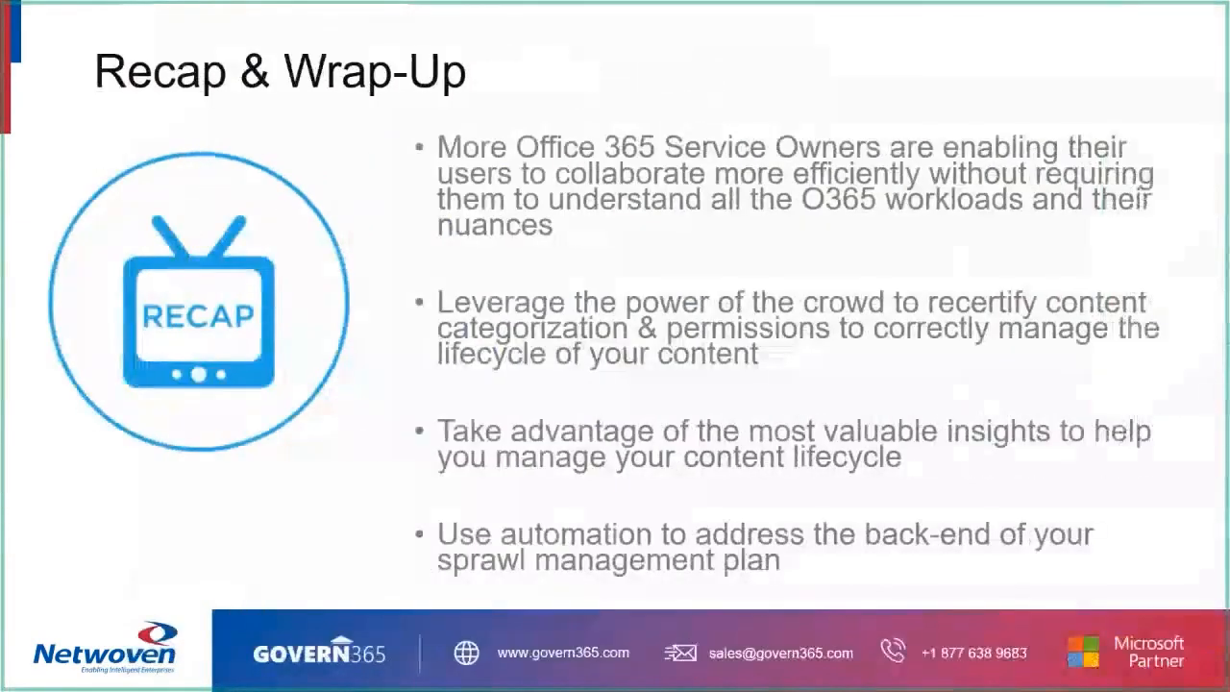